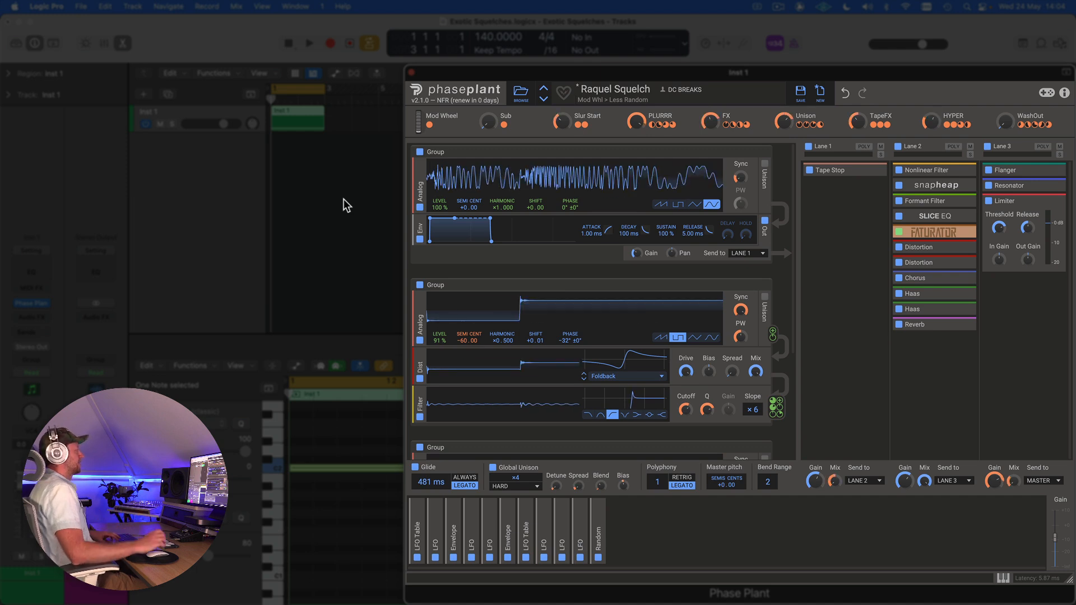
Play the squelch loop to audition the full patch, and stop playback.
key("space")
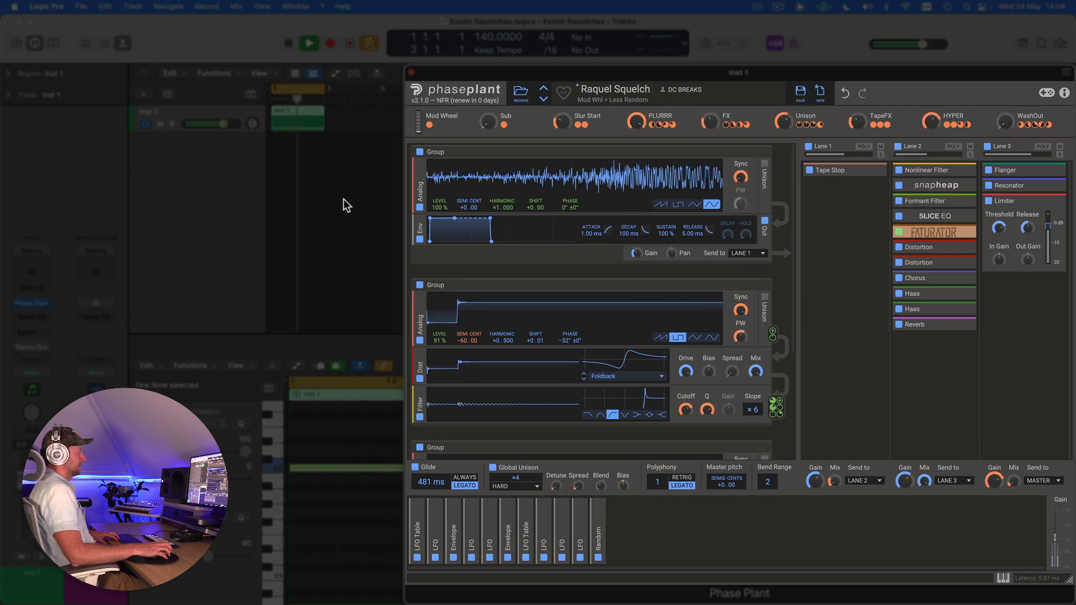
key("space")
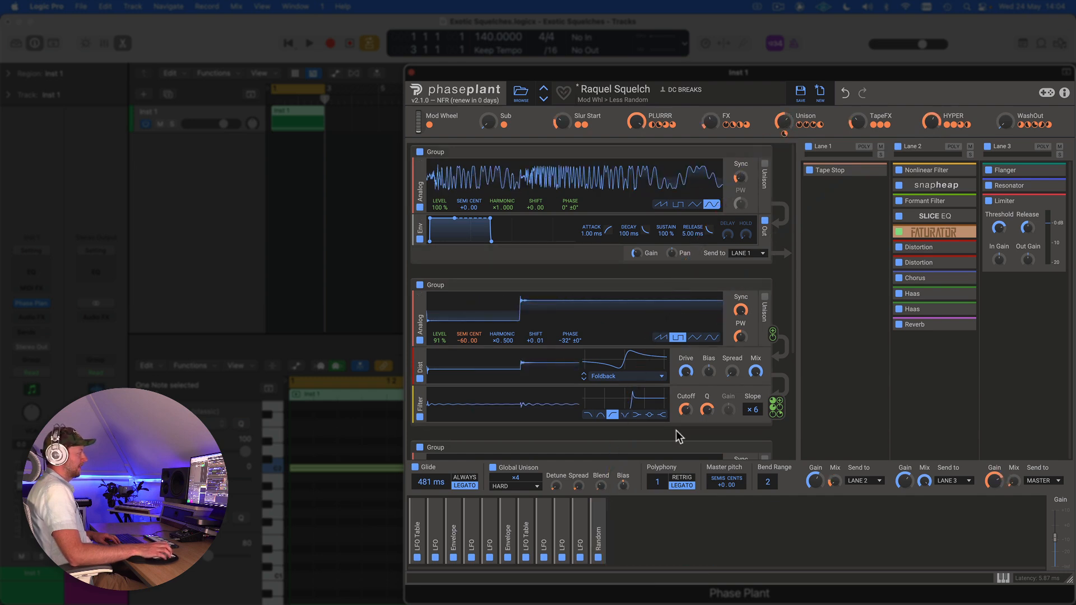
Expand the Random modulator, inspect which parameters and macros it is routed to, and collapse it again.
left_click(599, 518)
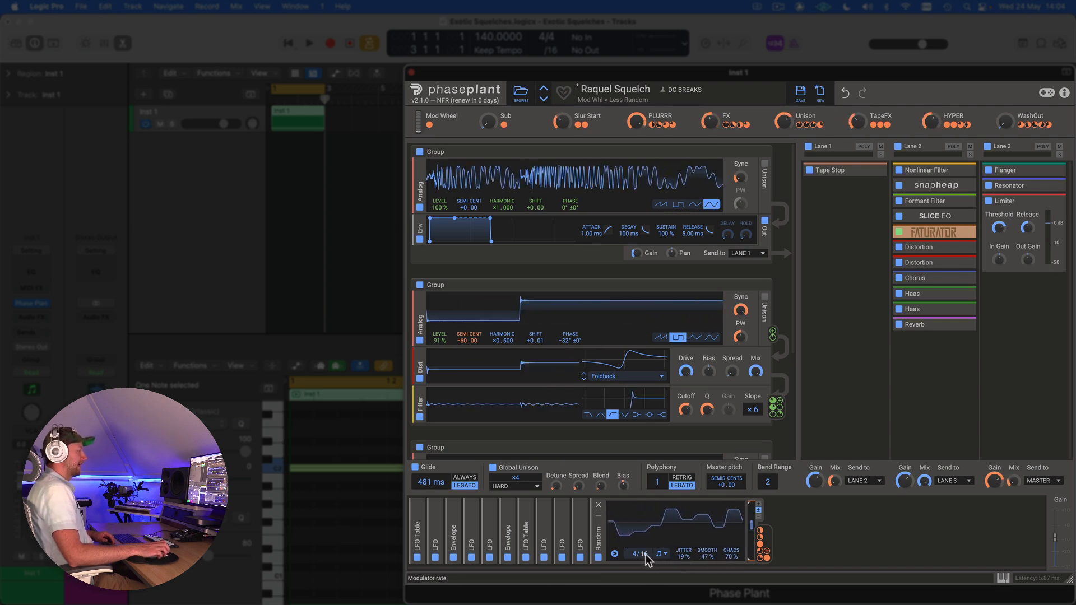
mouse_move(760, 537)
mouse_move(762, 562)
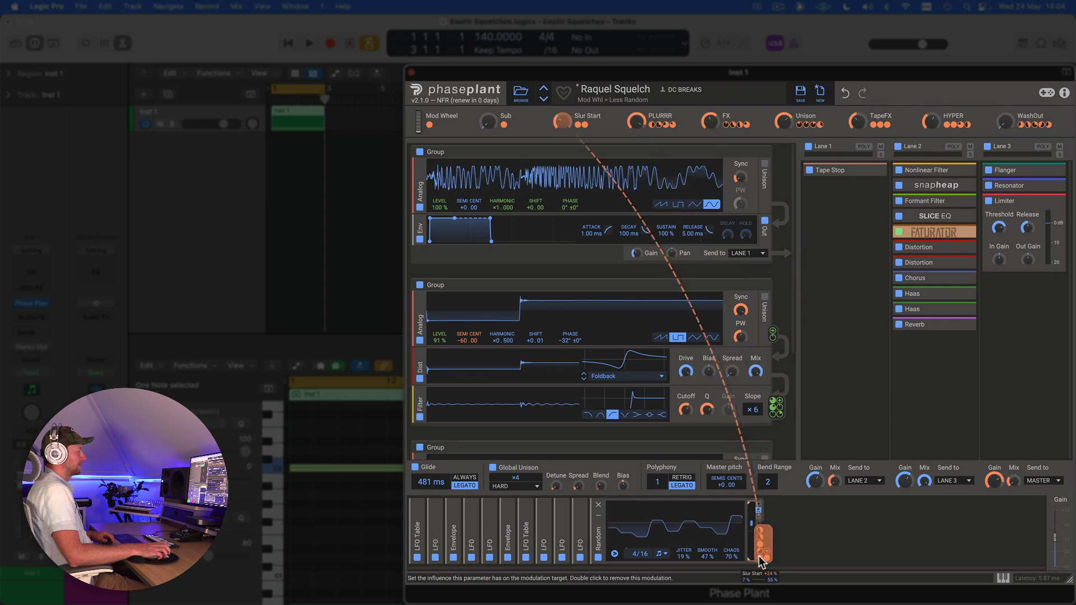
mouse_move(730, 128)
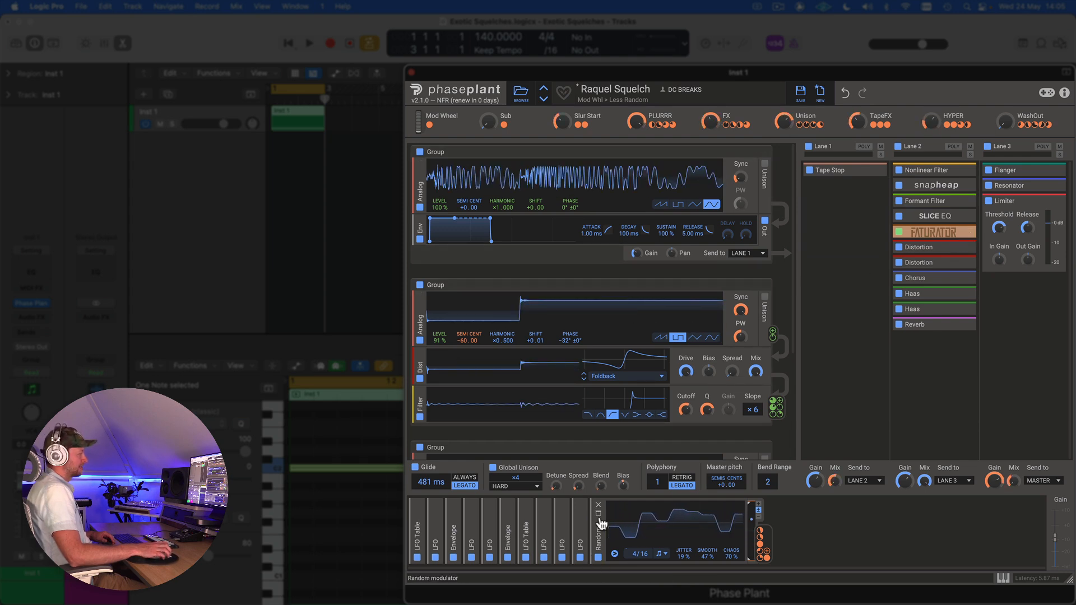
left_click(598, 516)
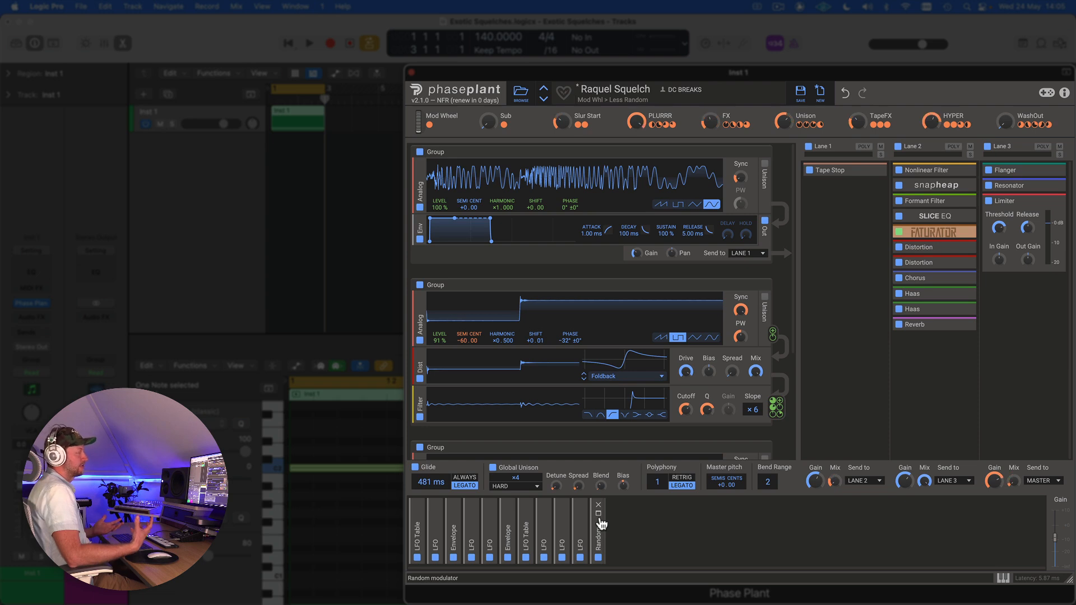
Disable effect Lanes 1, 2 and 3 and play the loop to hear the dry generators.
left_click(809, 147)
left_click(898, 146)
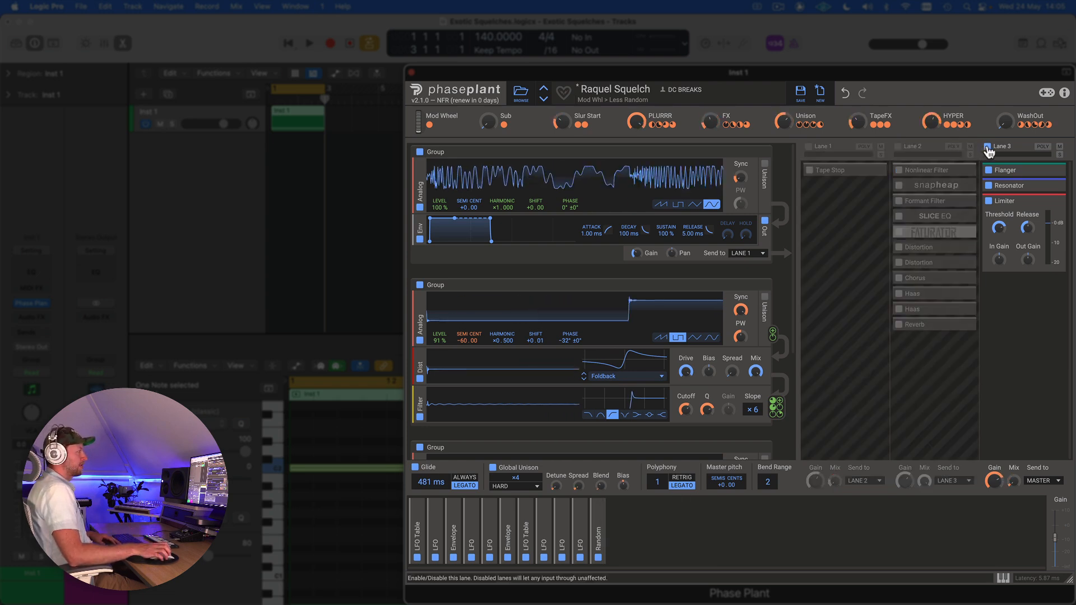
left_click(987, 147)
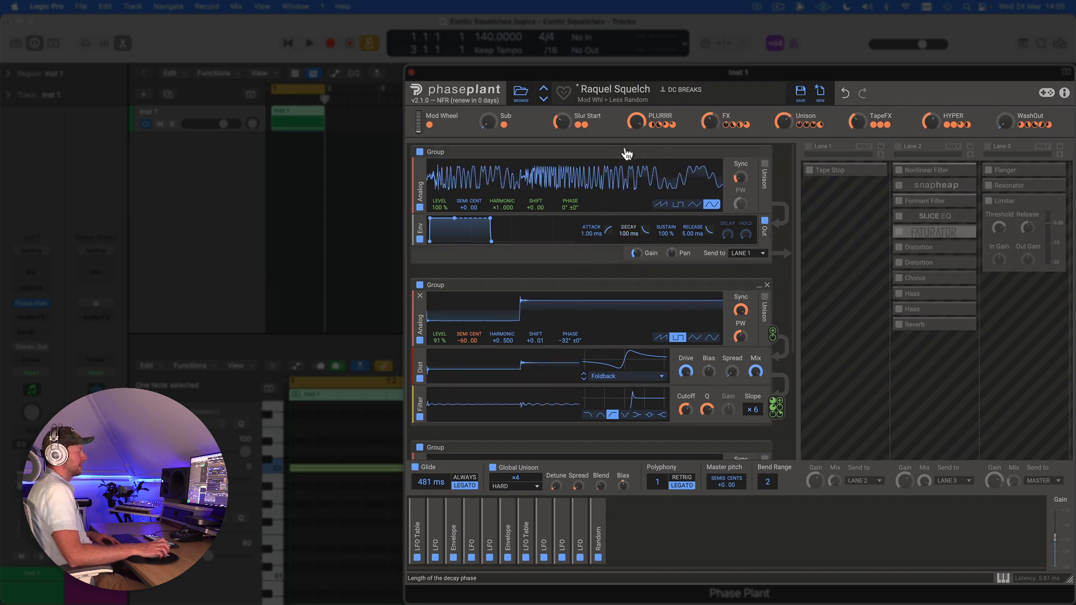
key("space")
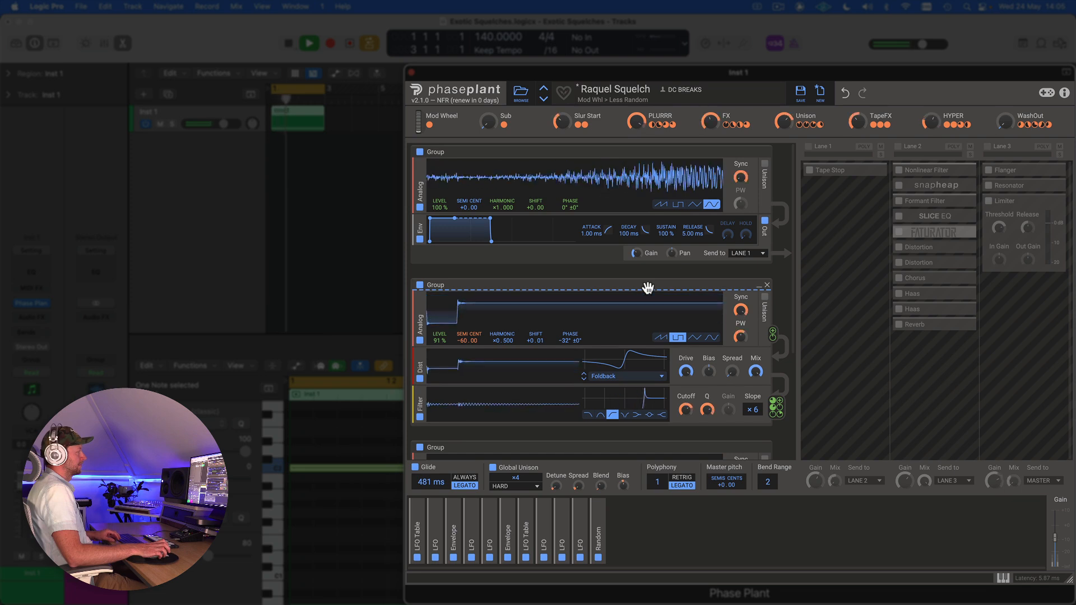
Re-enable effect Lanes 1, 2 and 3 and play the loop with the effects.
left_click(808, 147)
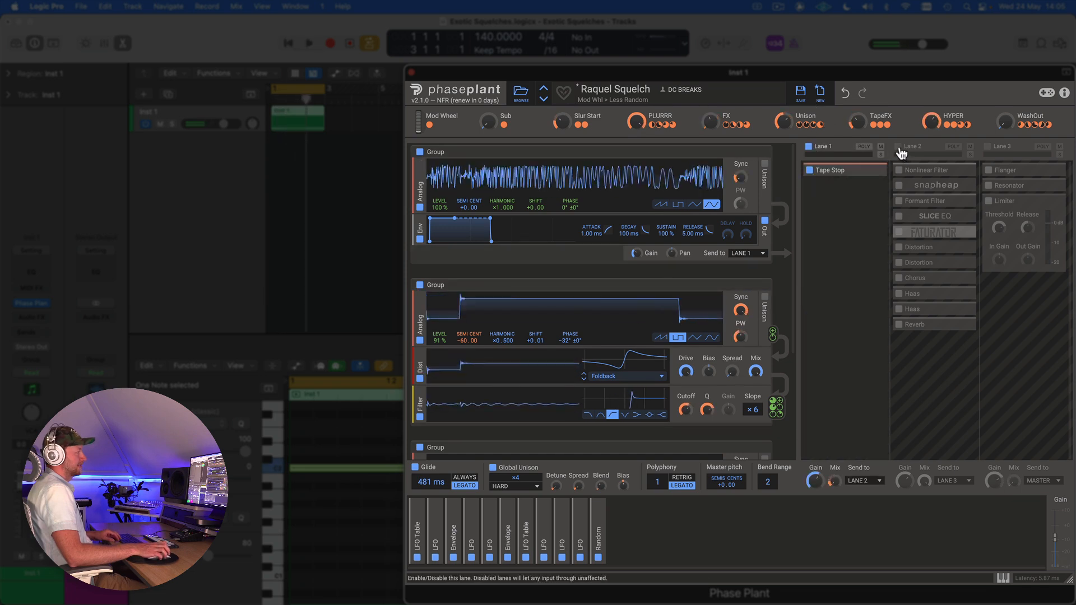
left_click(898, 147)
left_click(987, 146)
key("space")
key("space")
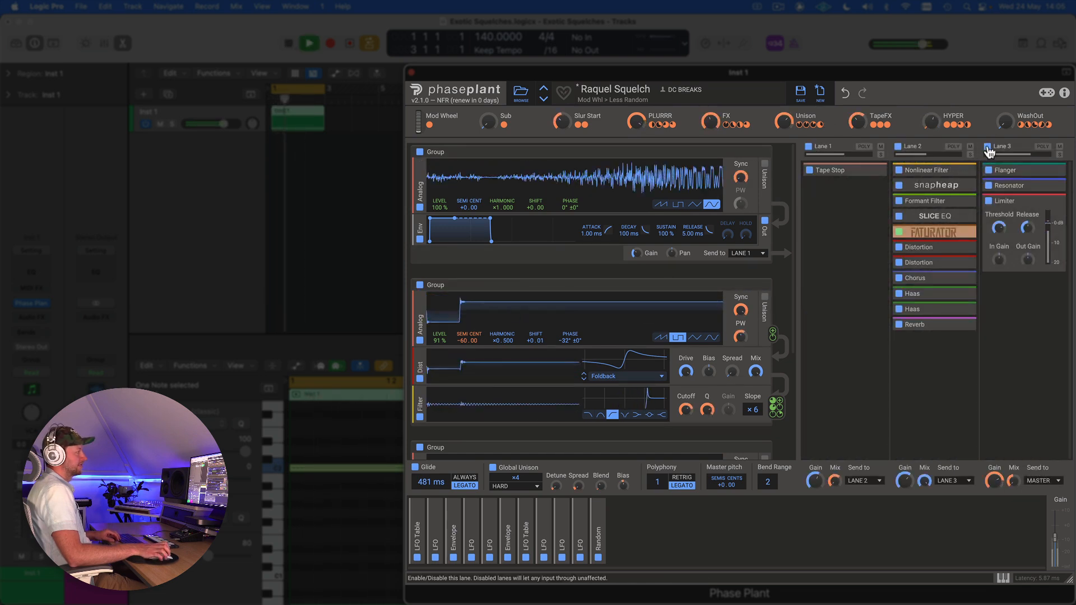
Stop playback and bypass all three effect lanes again, from Lane 3 back to Lane 1.
left_click(987, 147)
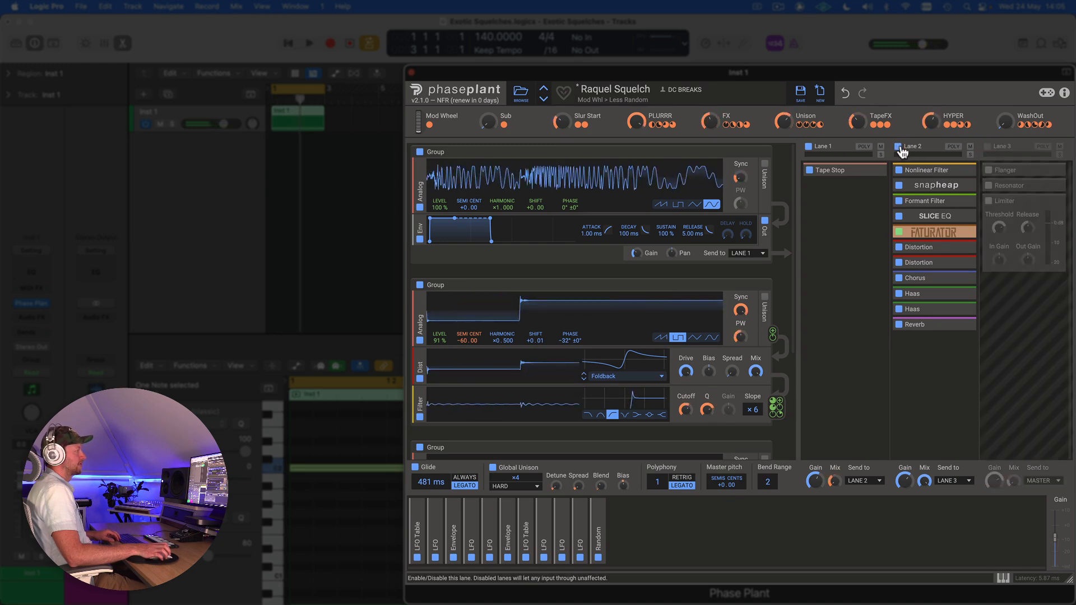
left_click(898, 146)
key("space")
left_click(809, 147)
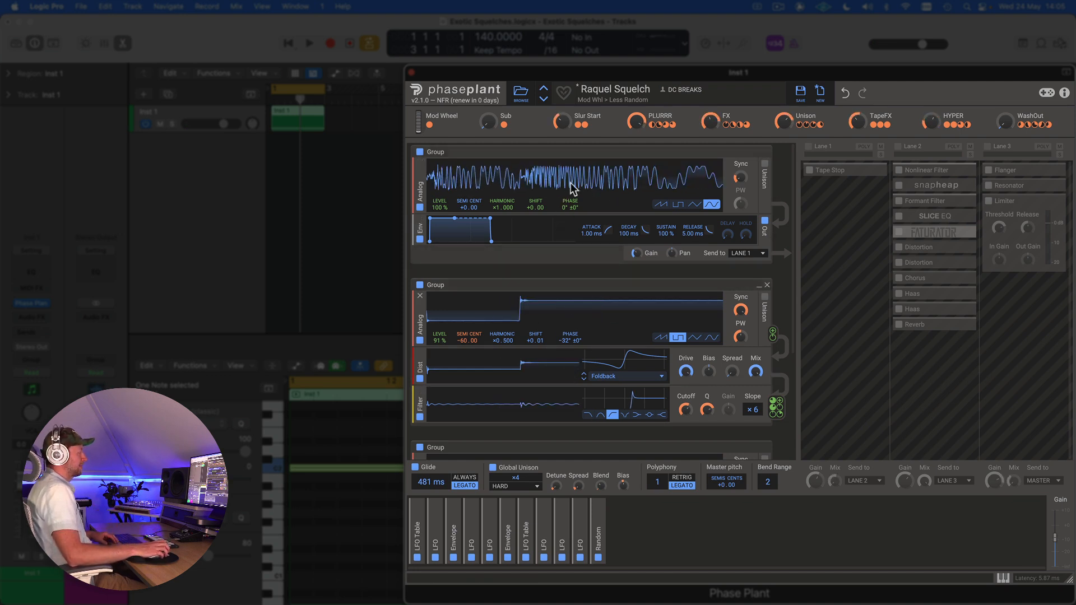
Turn the Sub macro up to show its effect on the third group's sine oscillator, and reset it.
scroll(467, 318, "down", 3)
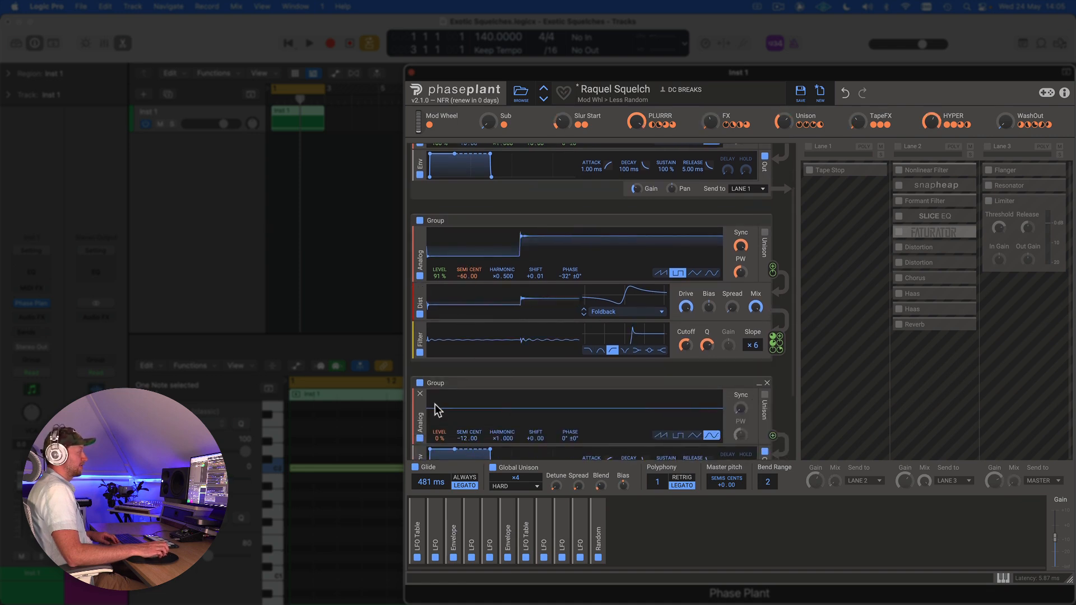
left_click_drag(488, 121, 489, 106)
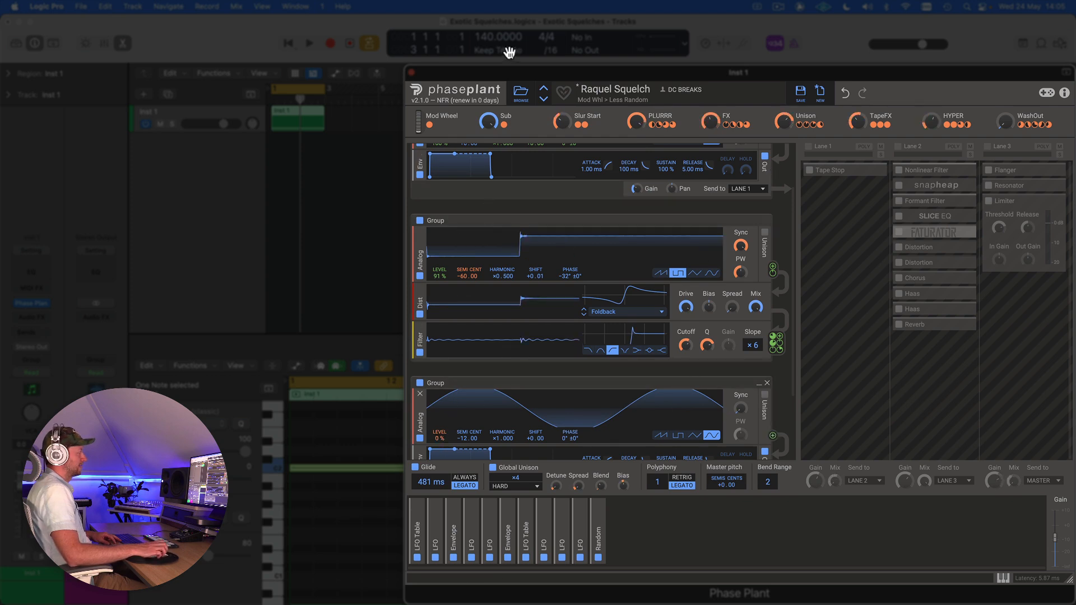
double_click(490, 121)
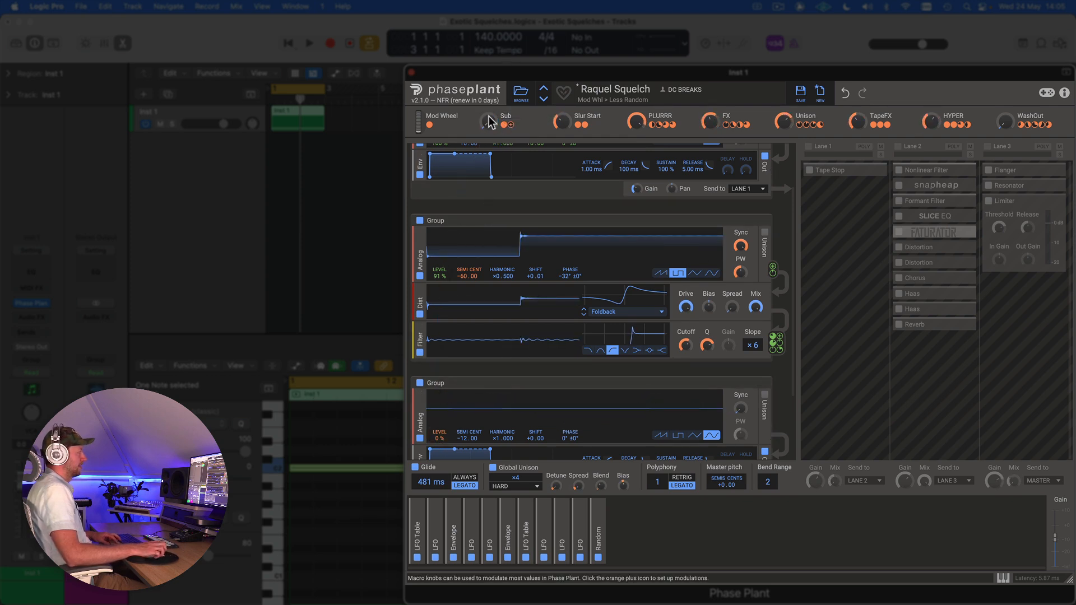
Disable the sub oscillator group and the square-wave group, leaving only the first group active.
left_click(421, 383)
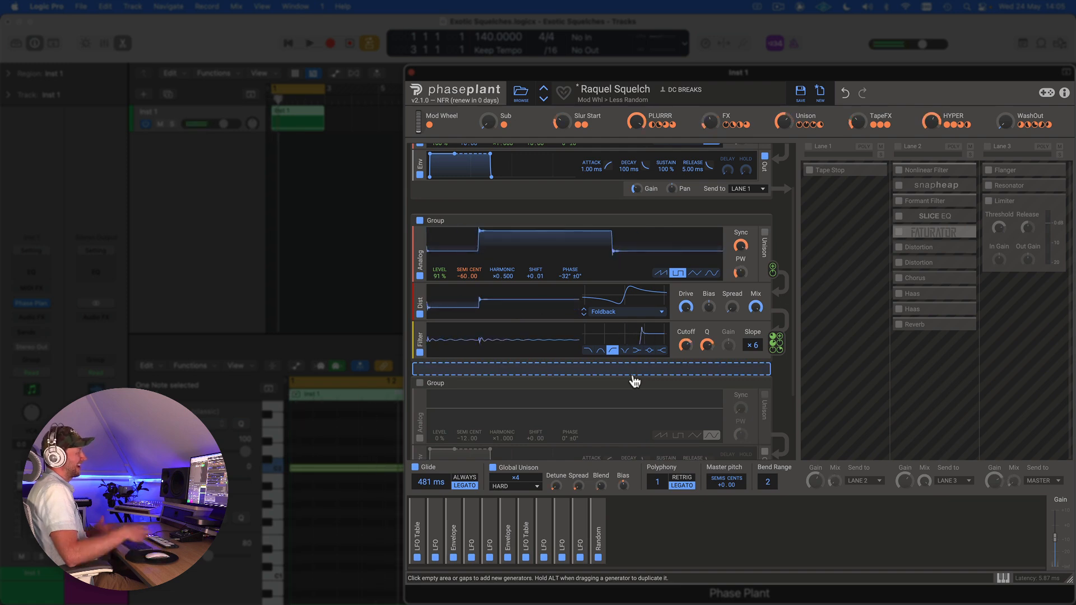
scroll(792, 302, "up", 2)
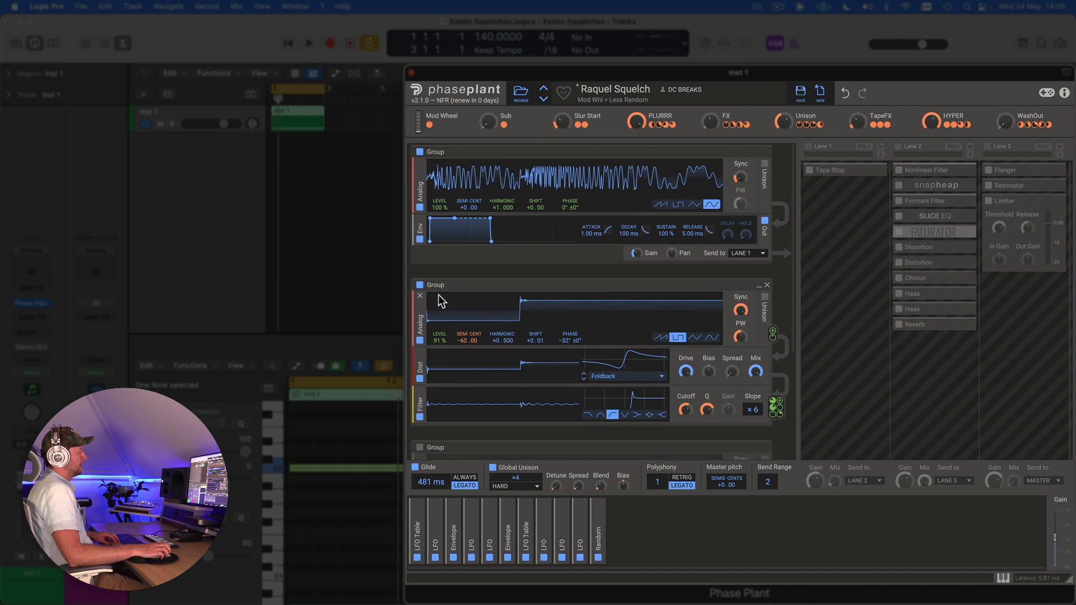
left_click(419, 286)
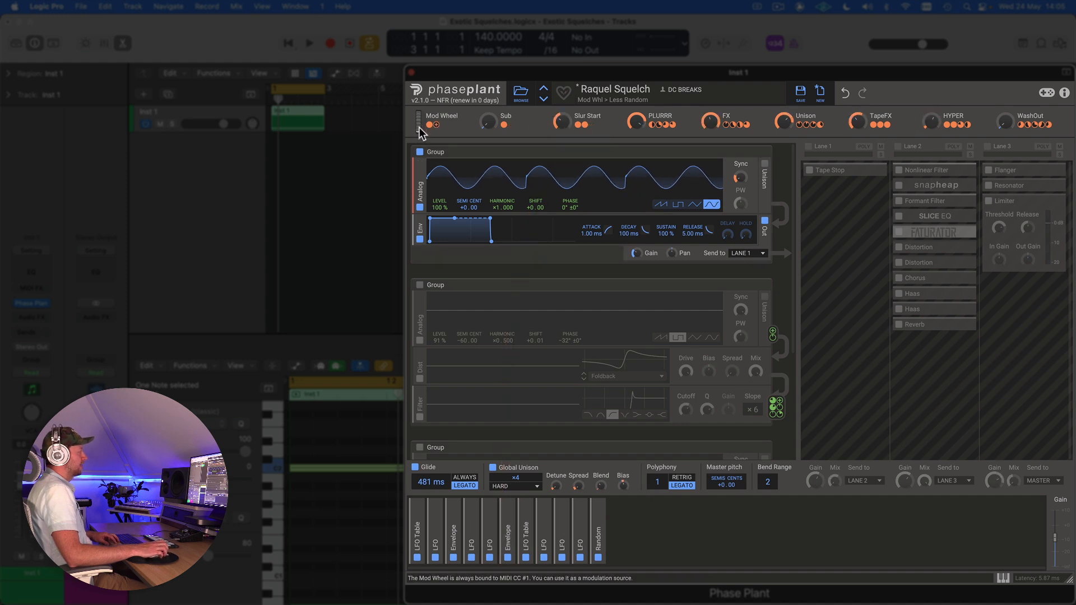
Expand the Random modulator and raise the Mod Wheel to reduce its random modulation.
left_click_drag(429, 123, 602, 524)
left_click(600, 519)
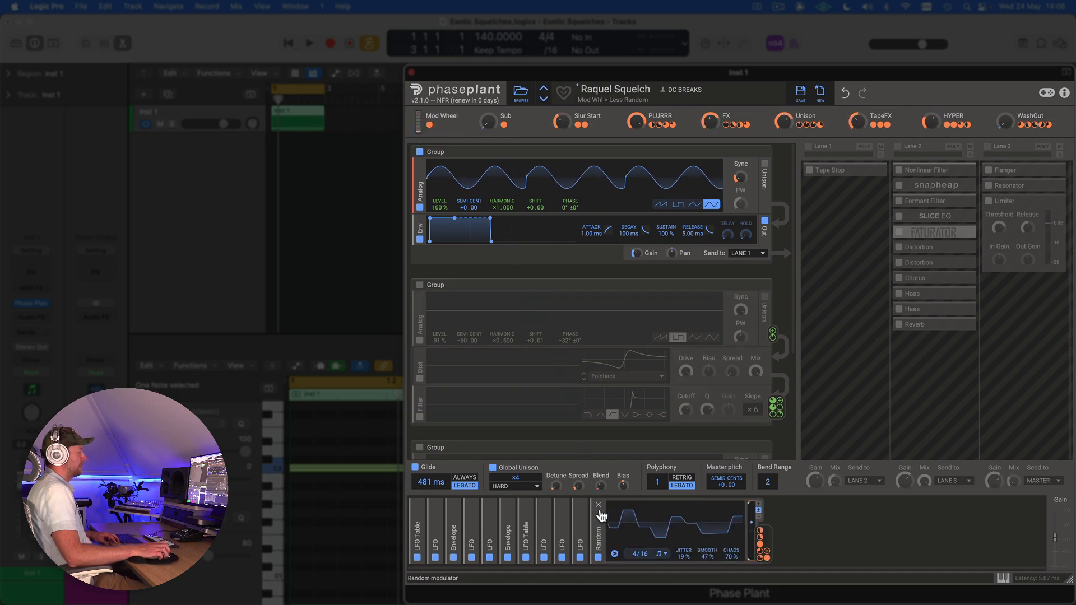
left_click_drag(447, 116, 752, 533)
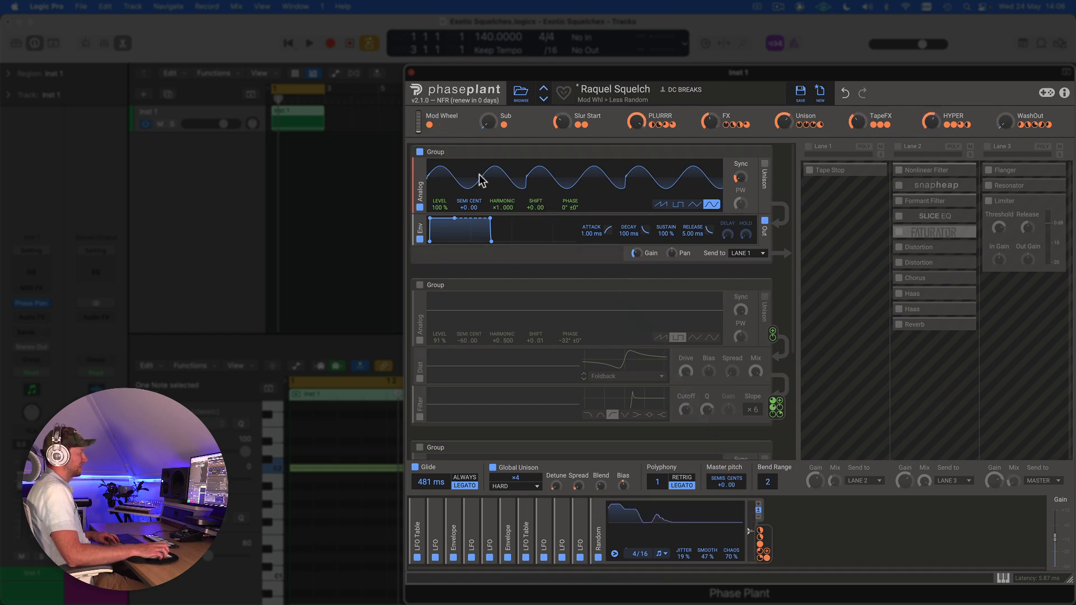
left_click_drag(753, 491, 754, 418)
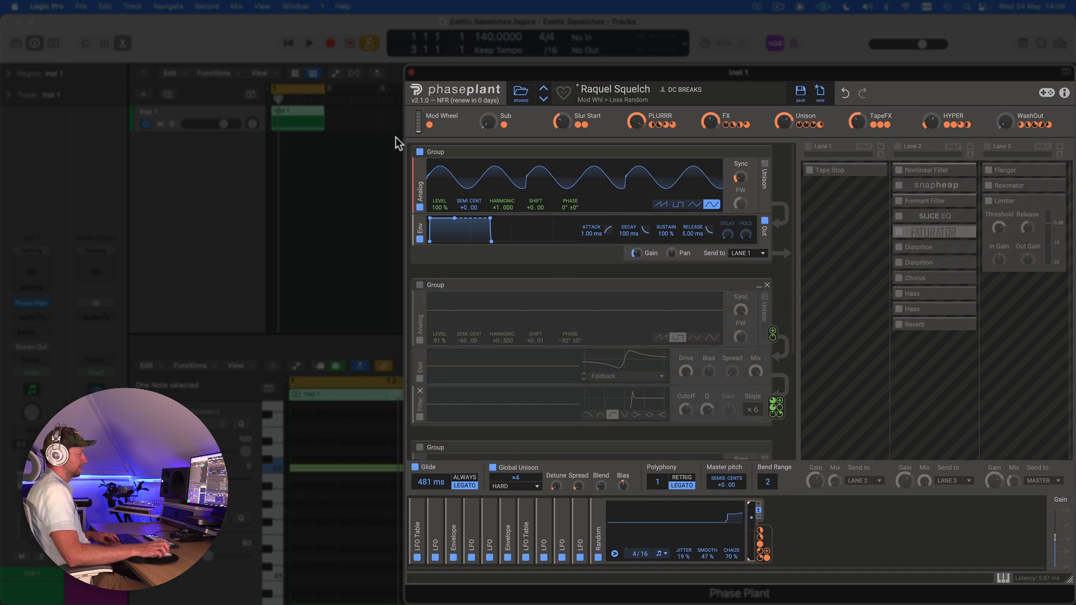
left_click_drag(419, 125, 430, 22)
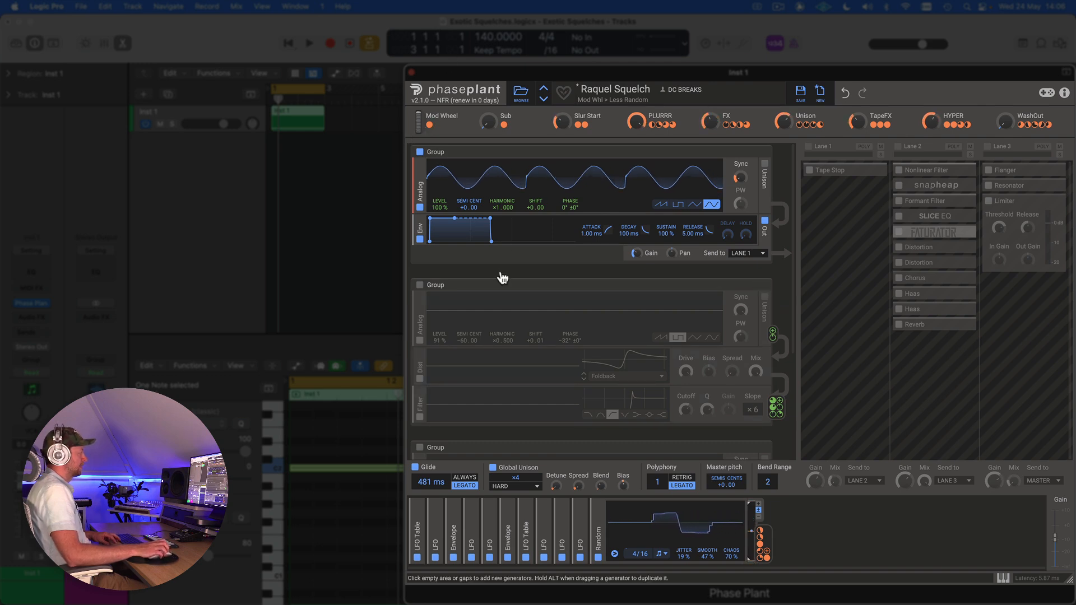
Play the loop with only the first group active, collapse the Random modulator, and stop playback.
key("space")
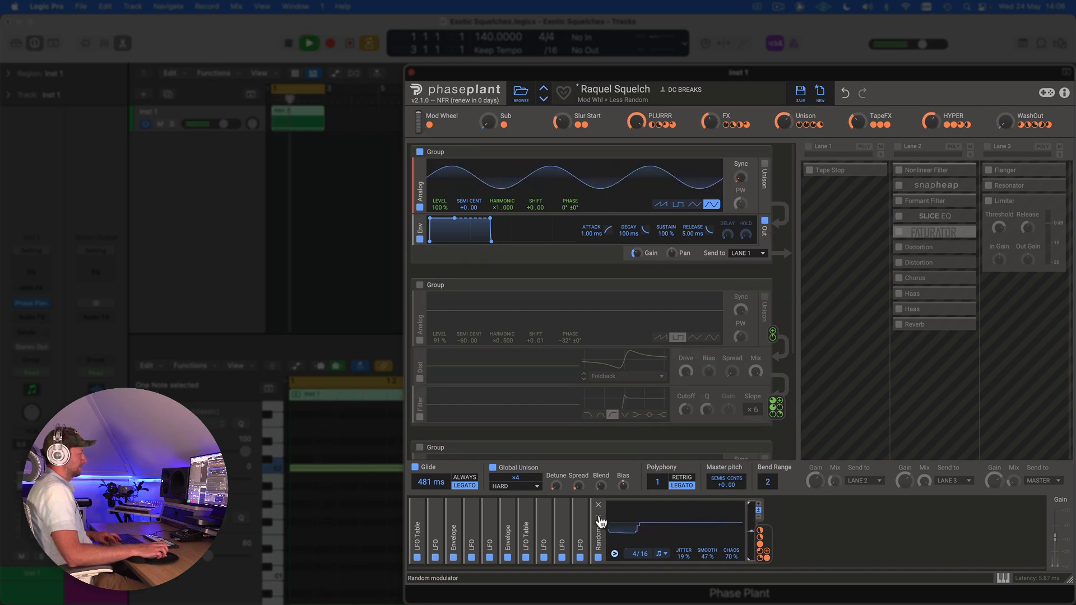
left_click(598, 505)
key("space")
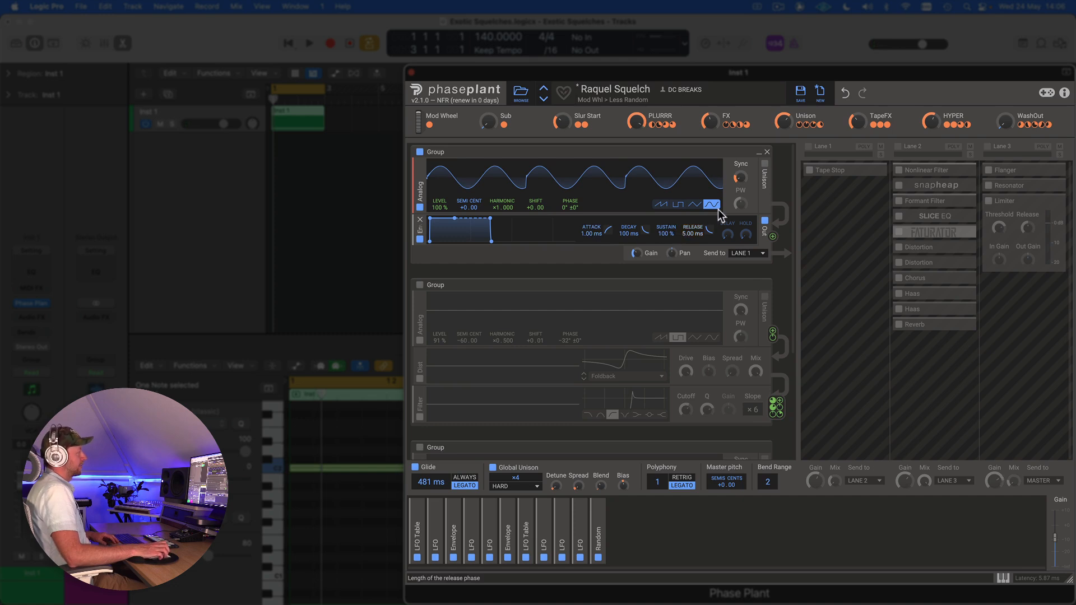
Expand the Rippler LFO Table and the Dome LFO modulators that drive the first oscillator's Sync.
left_click_drag(736, 185, 418, 532)
left_click(420, 521)
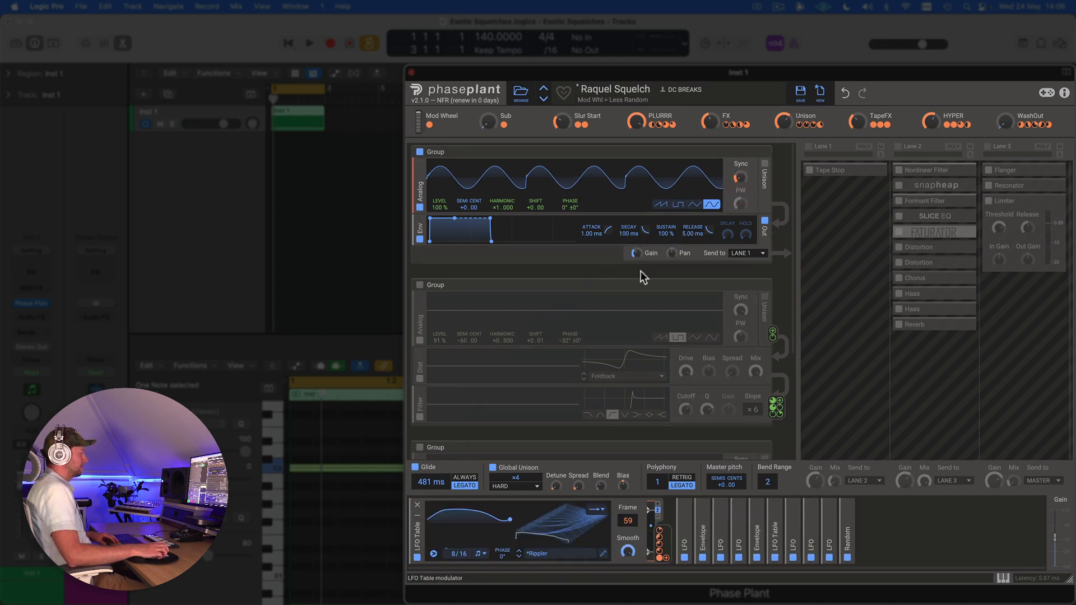
left_click_drag(741, 188, 745, 510)
left_click(740, 518)
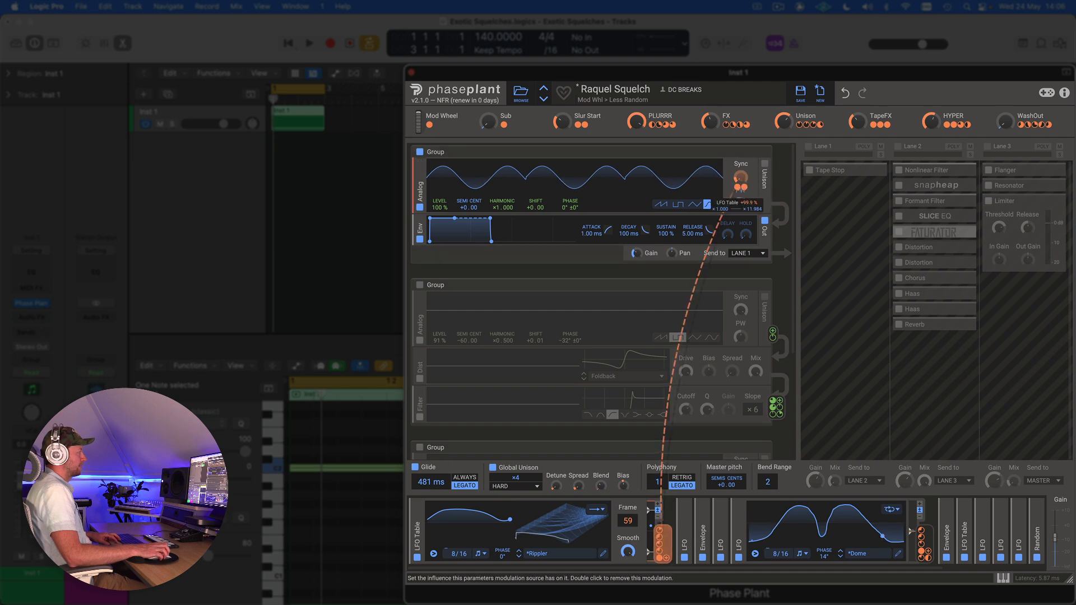
Remove both modulations from the first oscillator's Sync and play the loop to hear the plain sine.
double_click(740, 190)
double_click(741, 189)
key("space")
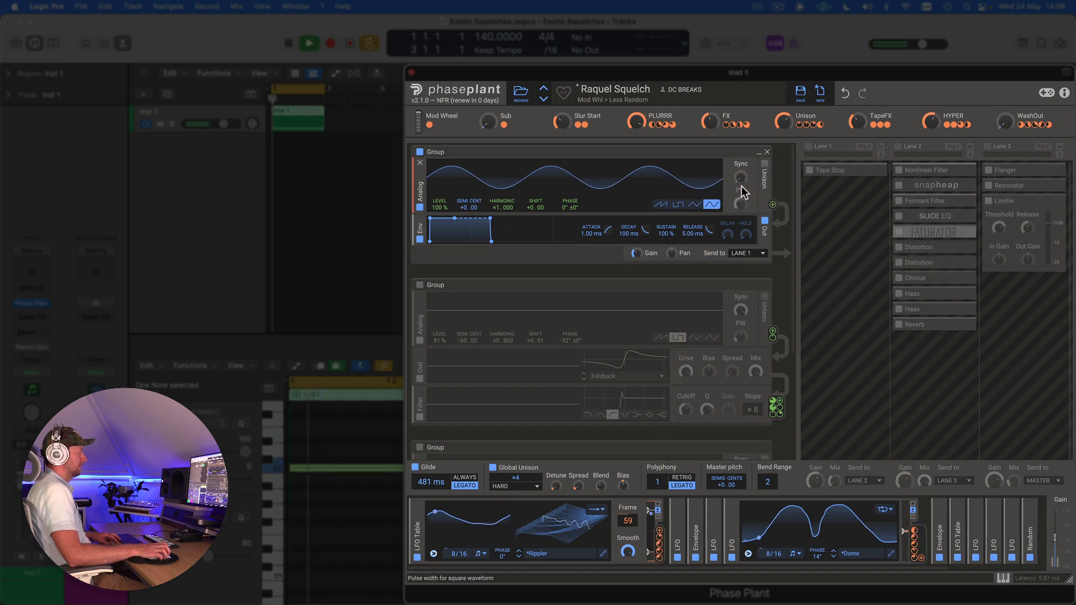
key("space")
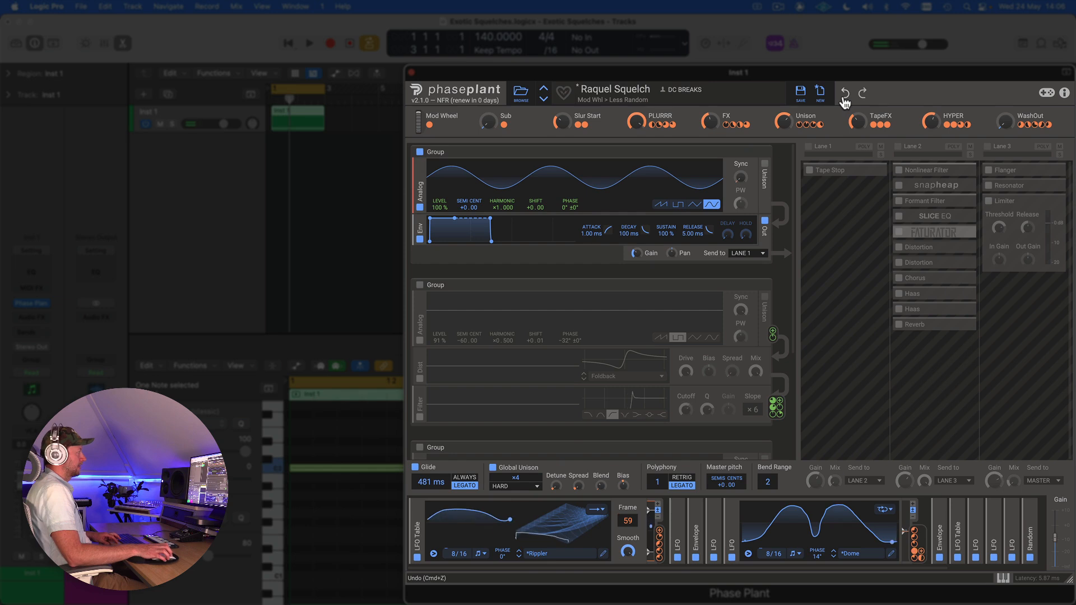
Undo both Sync modulation removals and play the loop with the modulated Sync.
left_click(846, 94)
left_click(845, 94)
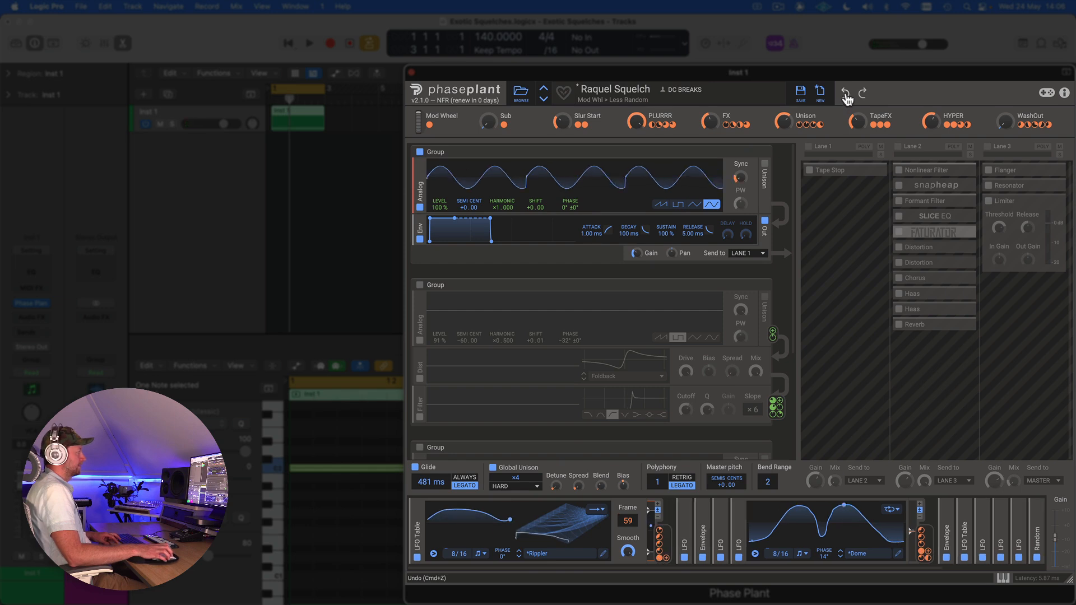
key("space")
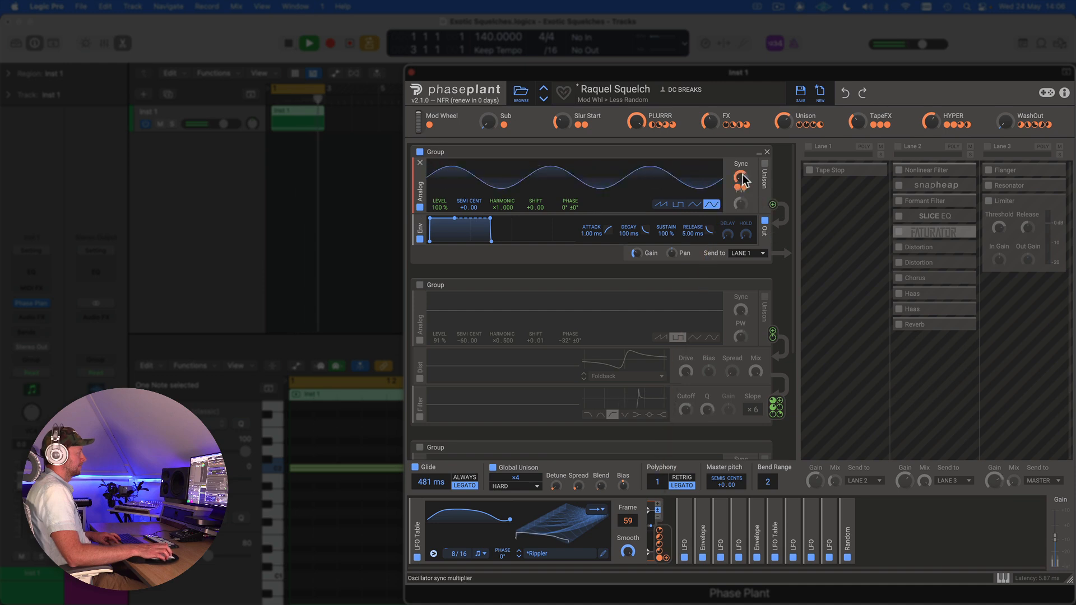
key("space")
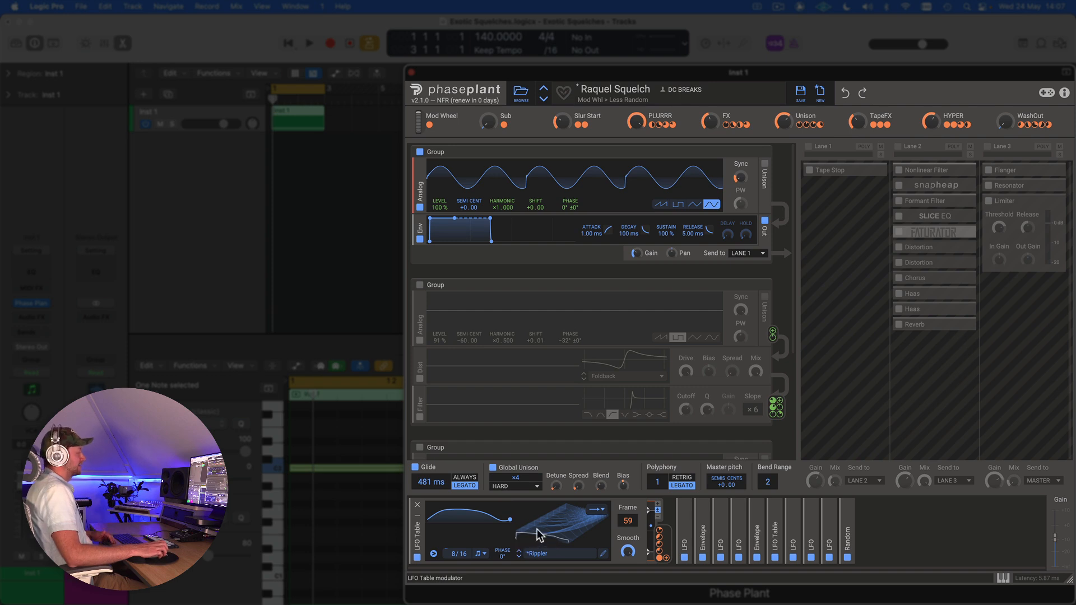
Sweep through the LFO Table modulator's frames, set Frame to 63, and play the loop.
left_click_drag(627, 521, 627, 468)
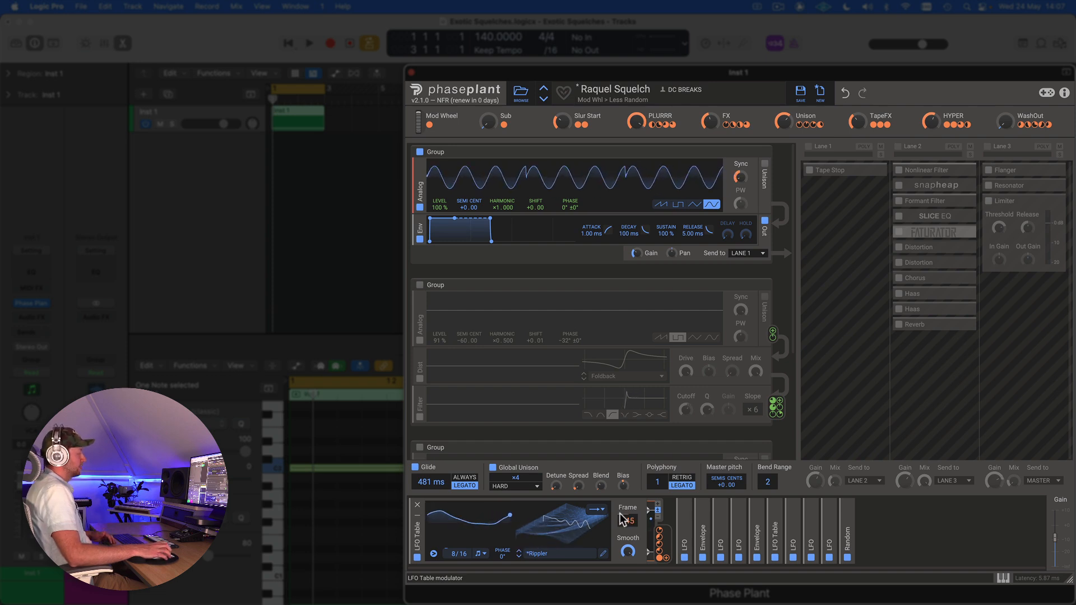
left_click_drag(627, 520, 573, 574)
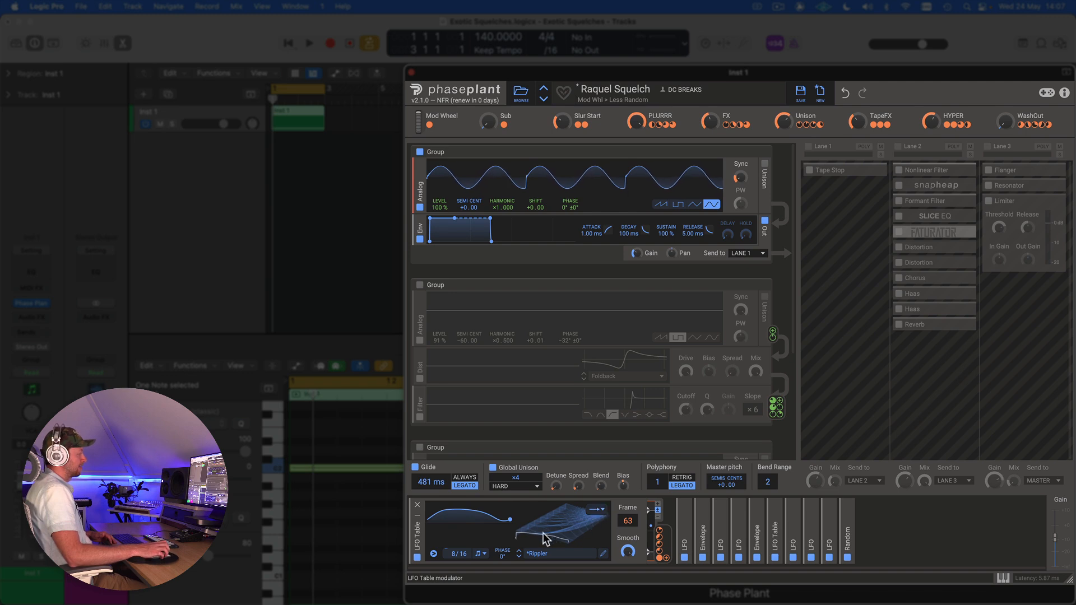
key("space")
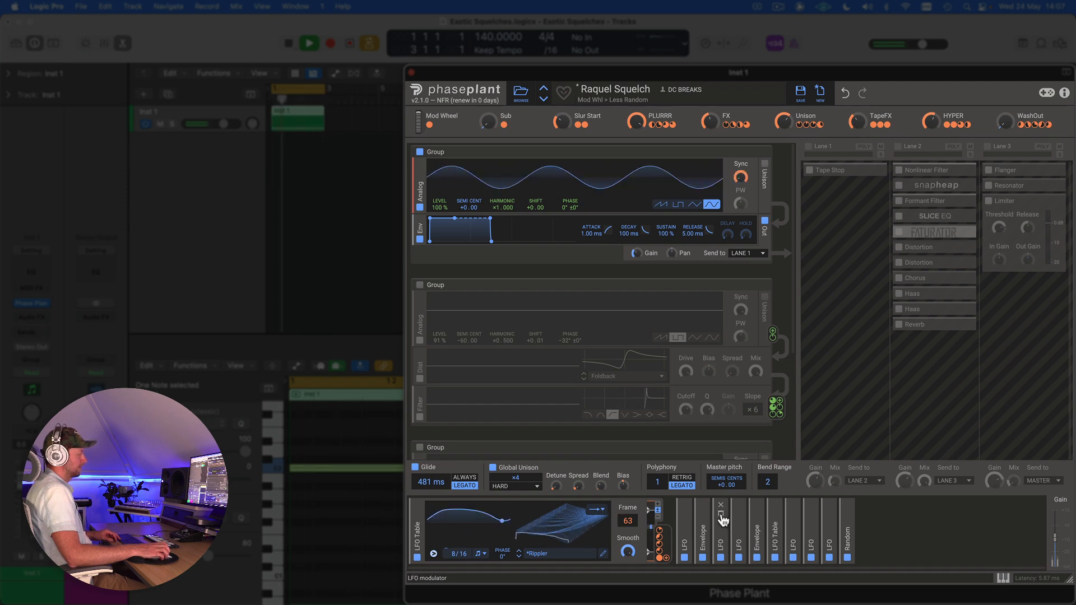
Stop the loop and expand the Dome LFO modulator that drives the first oscillator's Sync.
key("space")
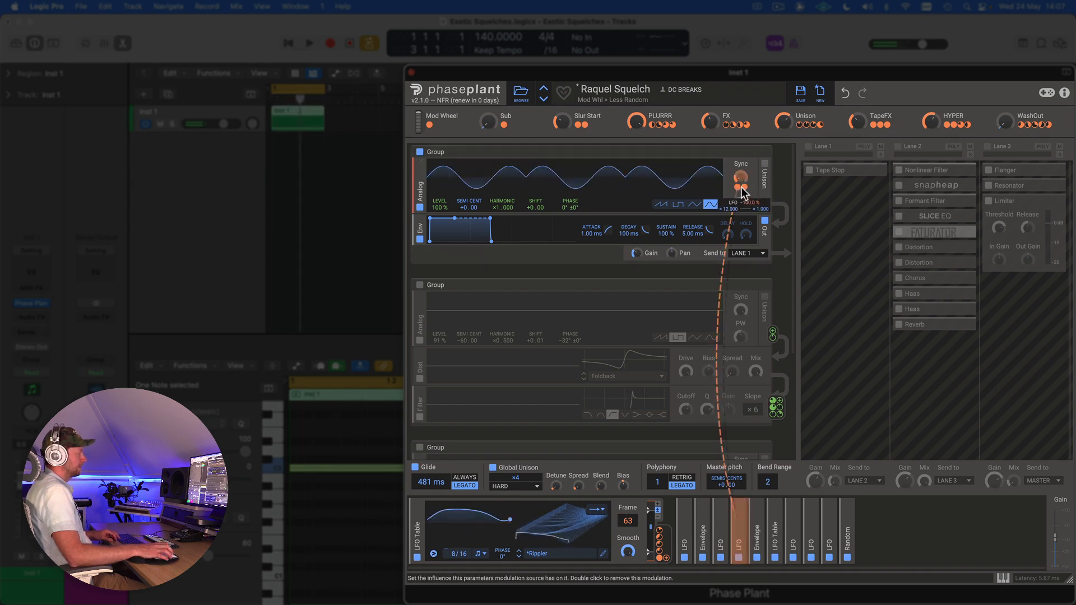
left_click(739, 517)
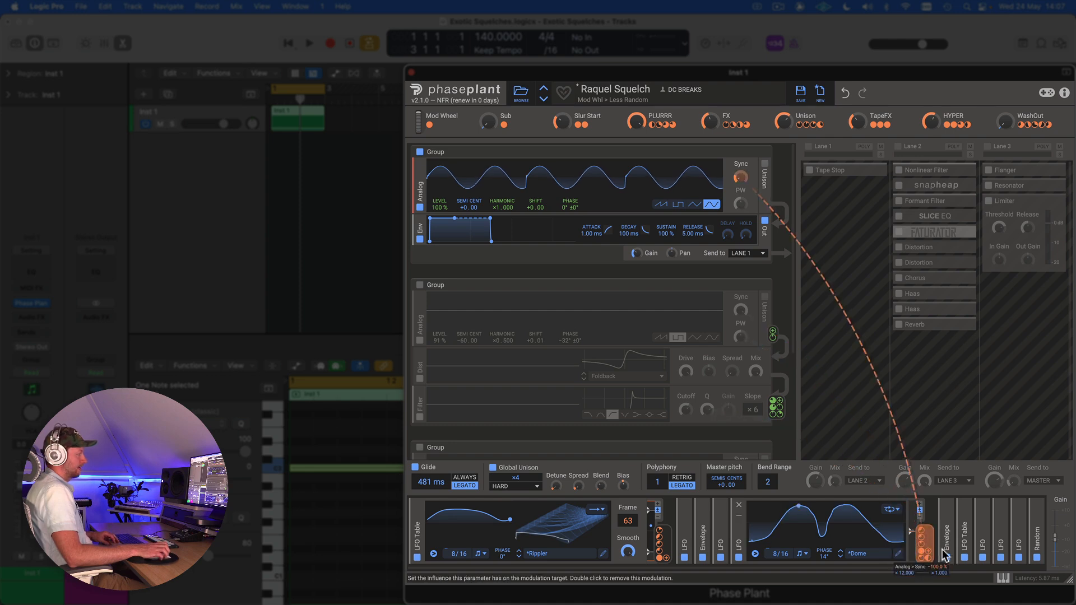
left_click_drag(927, 566, 747, 182)
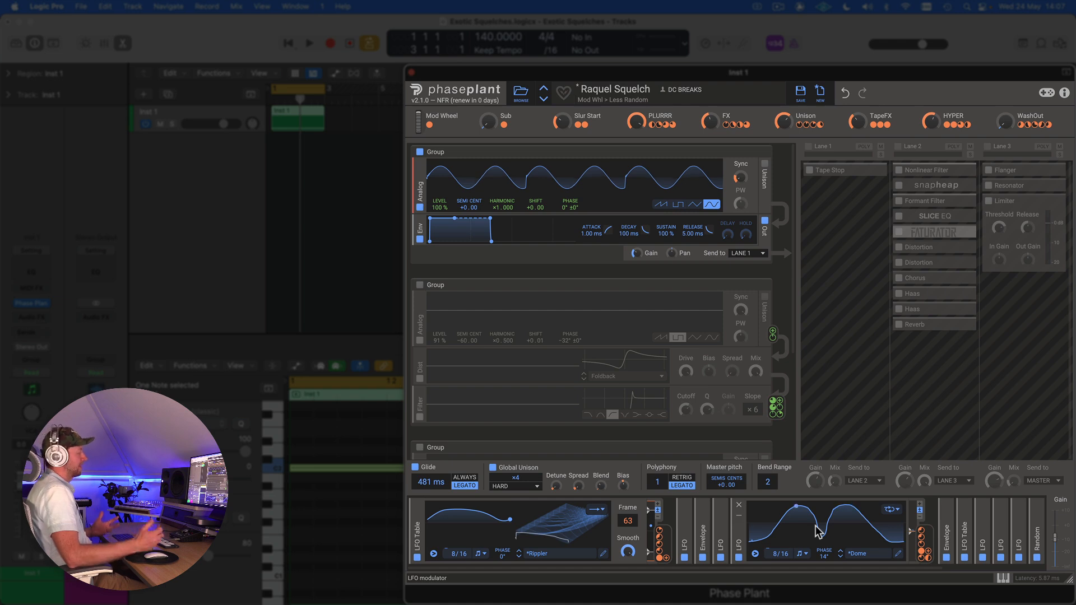
Open the Dome LFO's curve in the LFO editor and draw a new freehand shape with three humps across its full length.
left_click(899, 555)
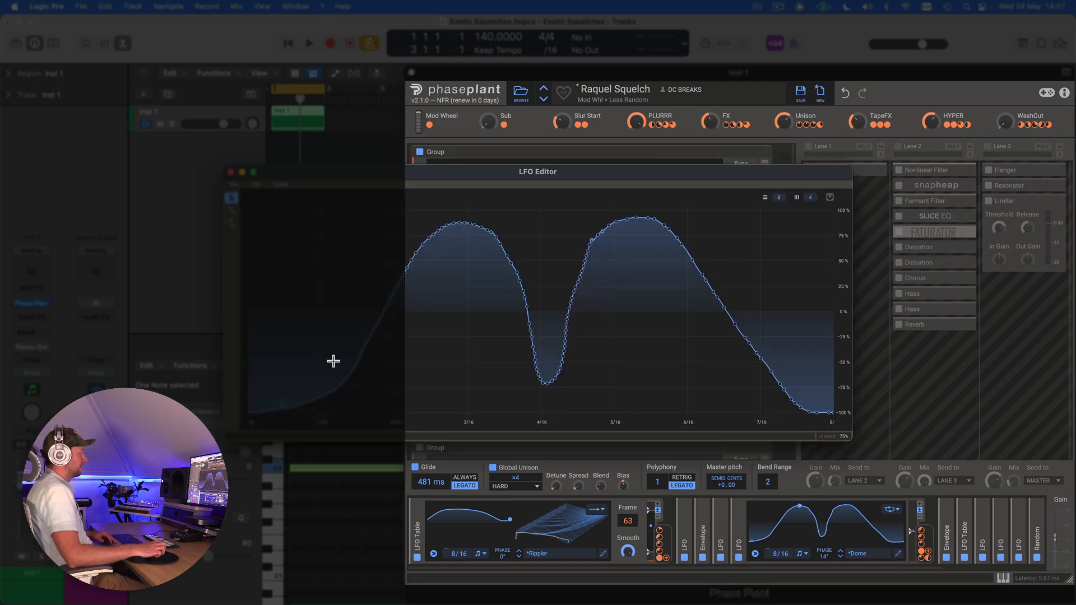
left_click(231, 211)
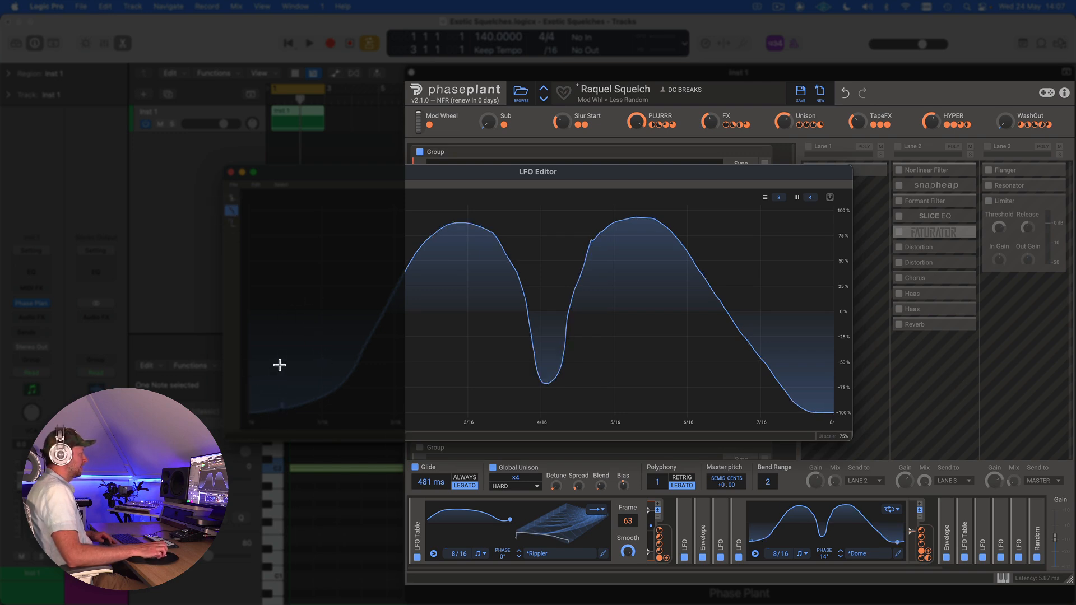
mouse_move(267, 368)
left_mouse_down()
mouse_move(230, 379)
mouse_move(305, 284)
mouse_move(360, 245)
mouse_move(402, 351)
mouse_move(486, 241)
mouse_move(601, 351)
mouse_move(750, 293)
mouse_move(843, 328)
left_mouse_up()
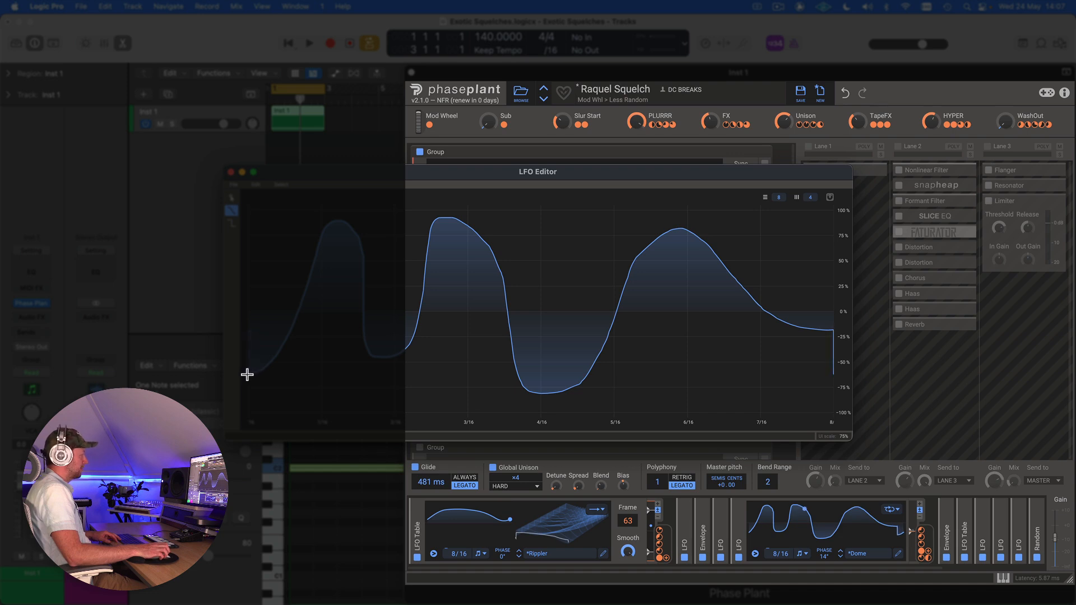
Redraw the Dome LFO's curve freehand several times while the loop plays, and close the editor.
key("space")
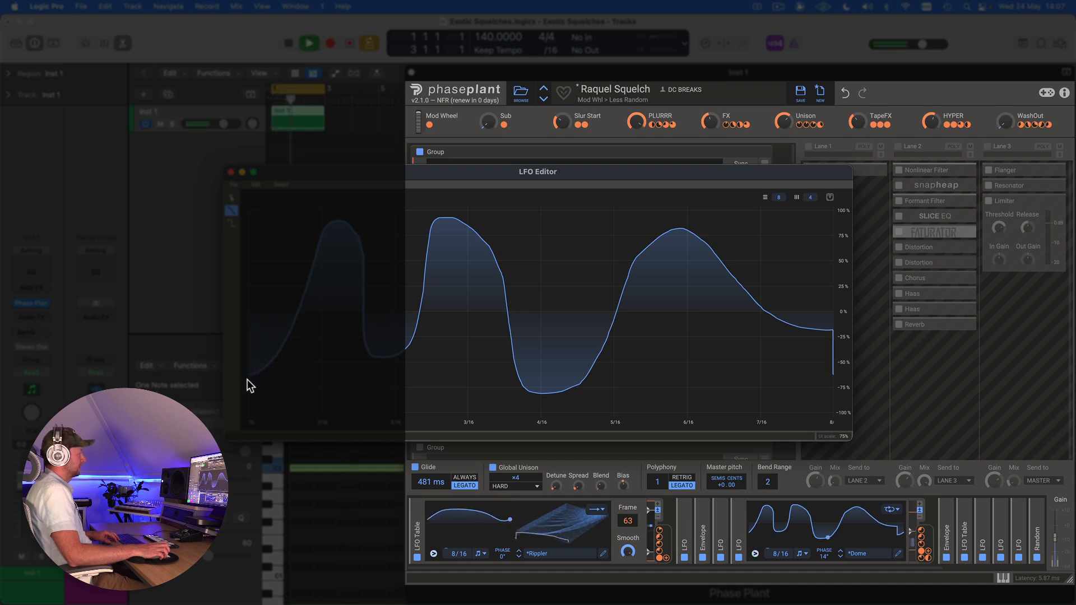
mouse_move(250, 399)
left_mouse_down()
mouse_move(356, 315)
mouse_move(440, 202)
mouse_move(512, 358)
mouse_move(608, 209)
mouse_move(781, 339)
mouse_move(858, 346)
left_mouse_up()
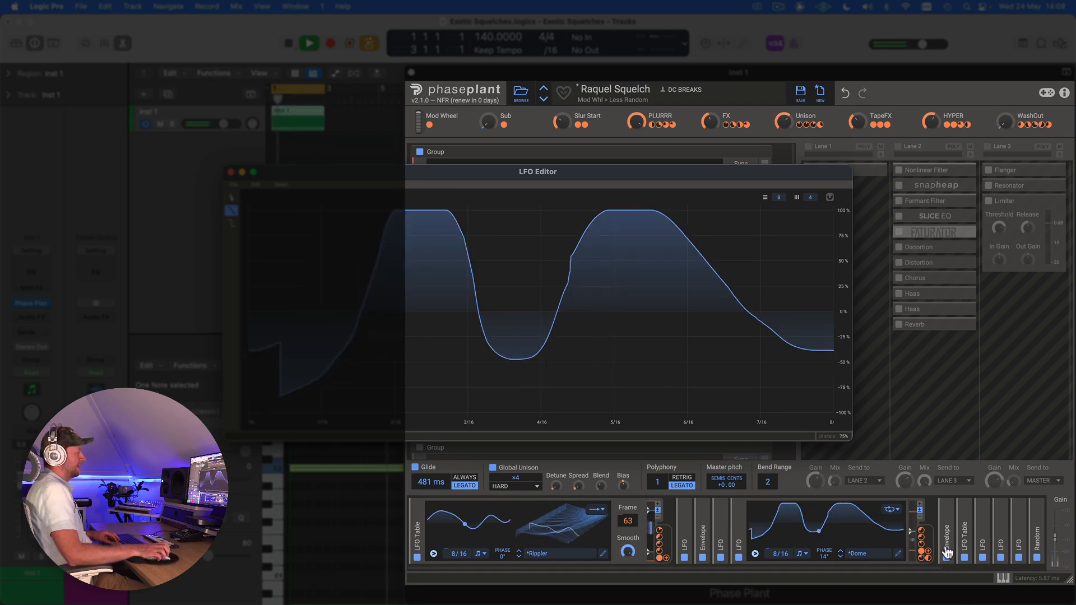
left_click_drag(282, 396, 243, 403)
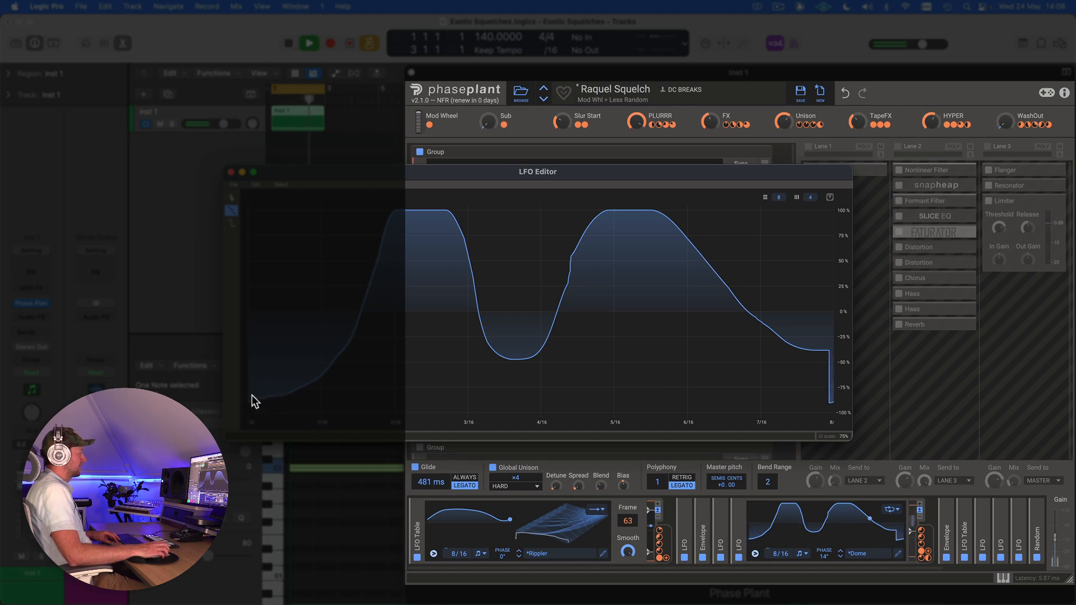
mouse_move(346, 333)
left_mouse_down()
mouse_move(387, 264)
mouse_move(547, 327)
mouse_move(611, 239)
mouse_move(839, 351)
left_mouse_up()
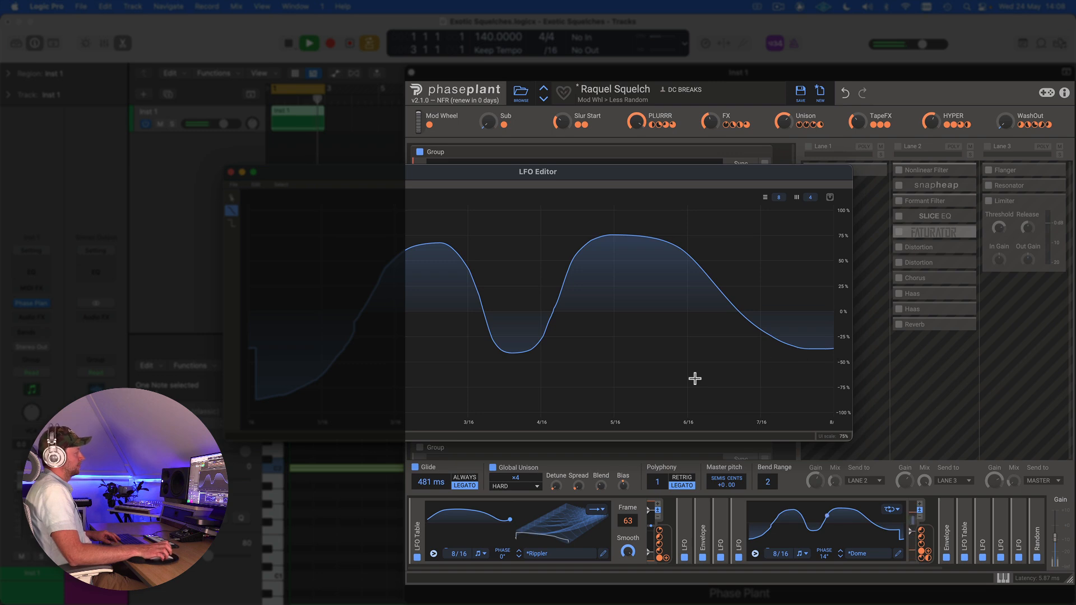
left_click(230, 172)
key("space")
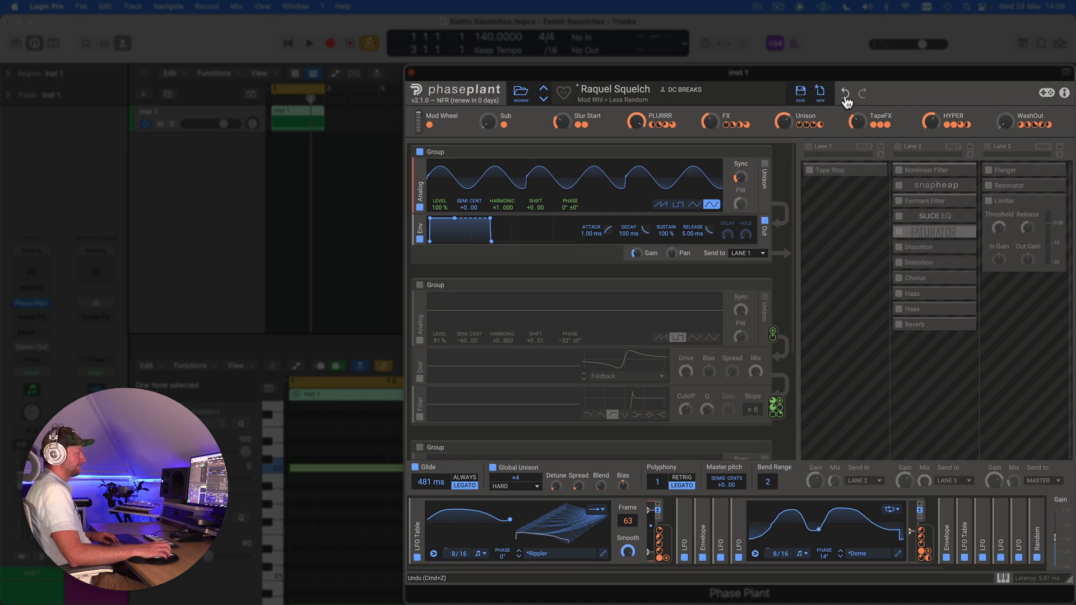
Check the Dome LFO's loop mode options and undo the freehand edits to restore its original curve, keeping the modulator expanded.
left_click(892, 510)
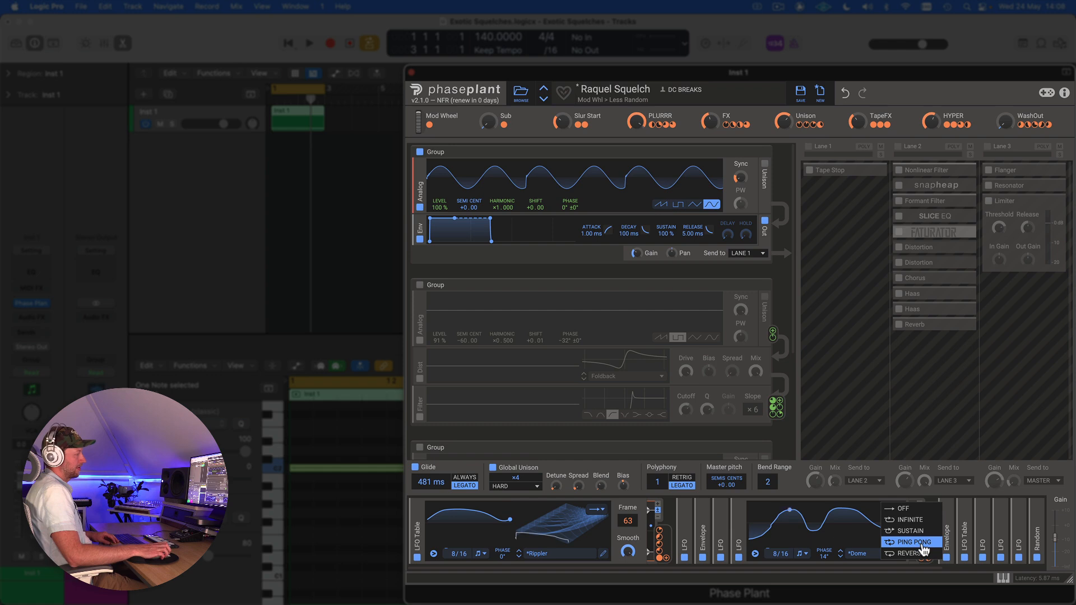
left_click(813, 515)
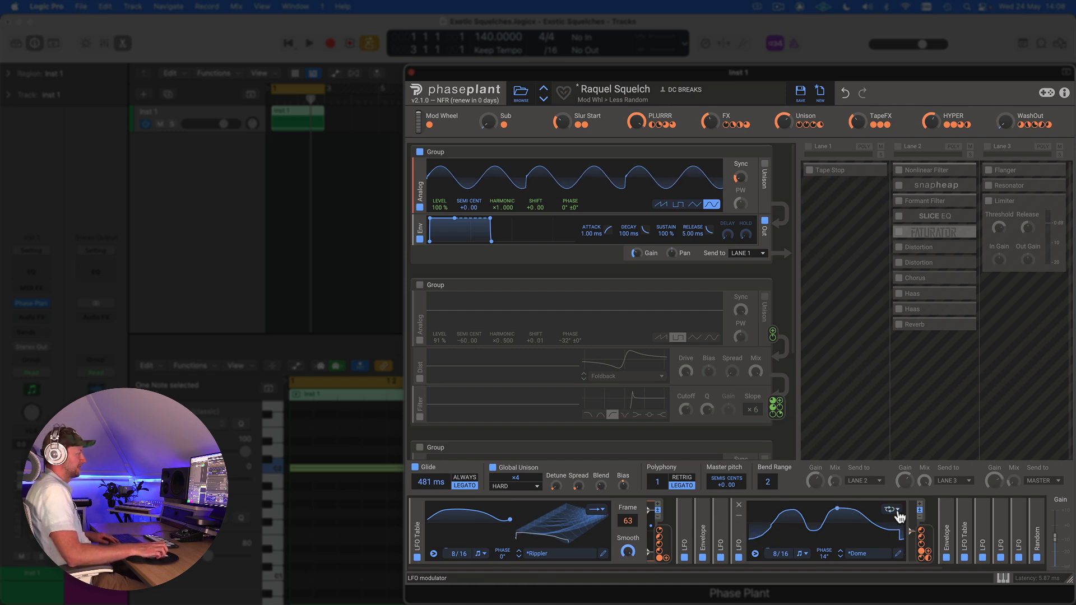
left_click(846, 94)
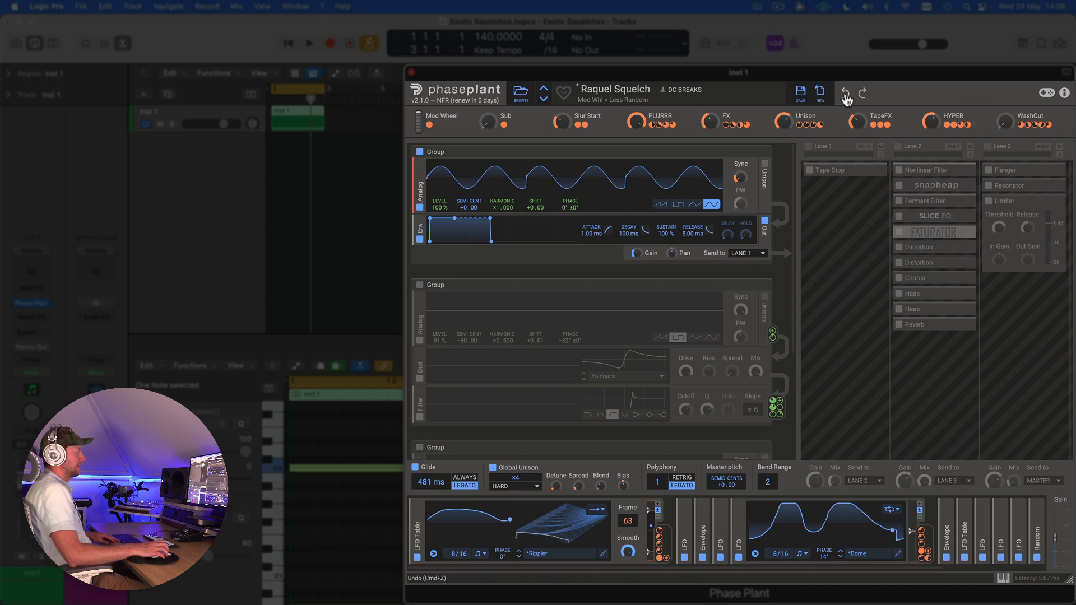
left_click(845, 94)
left_click(846, 96)
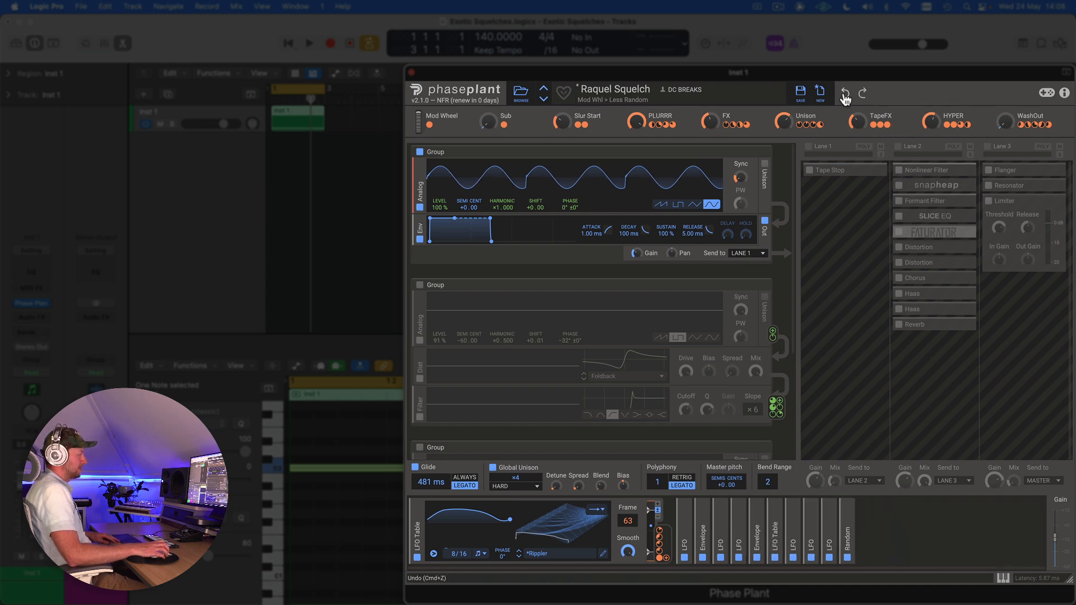
left_click(863, 93)
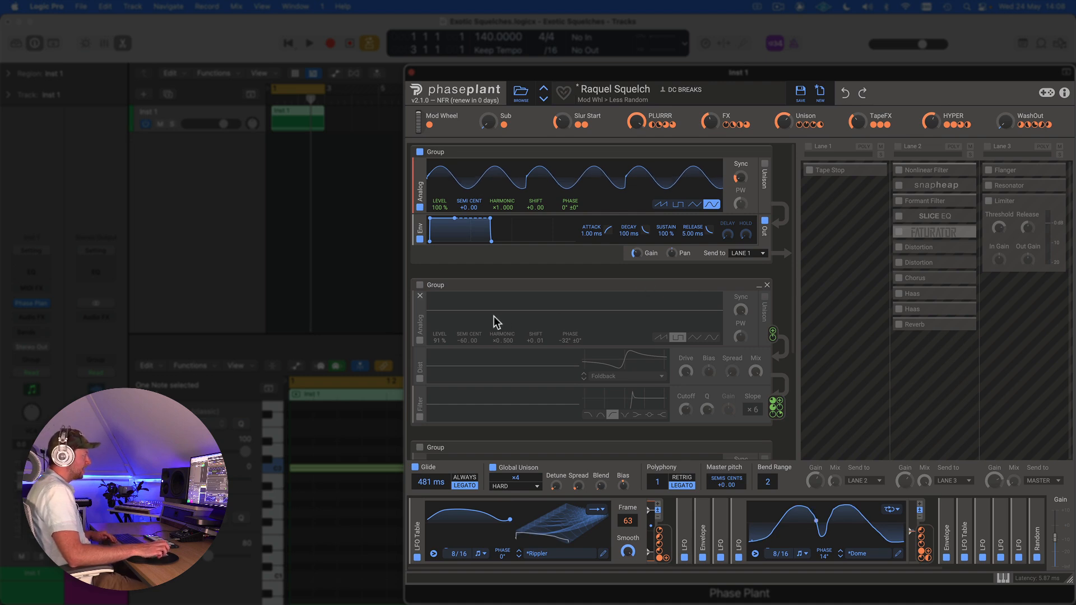
Toggle the second oscillator group on and off to compare the first oscillator's waveform, leaving the group enabled.
left_click(420, 286)
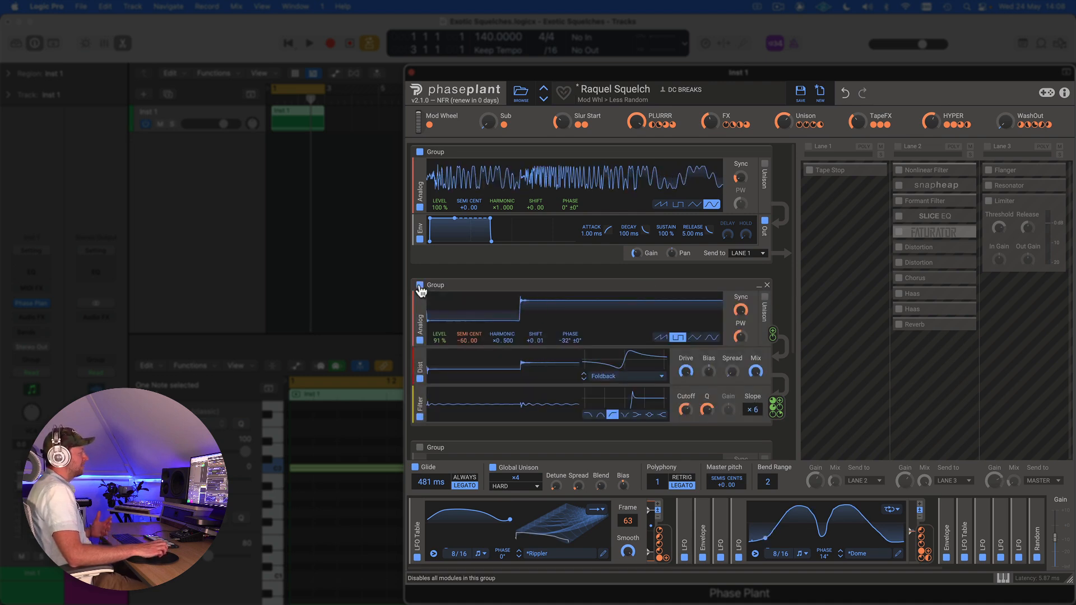
left_click(420, 285)
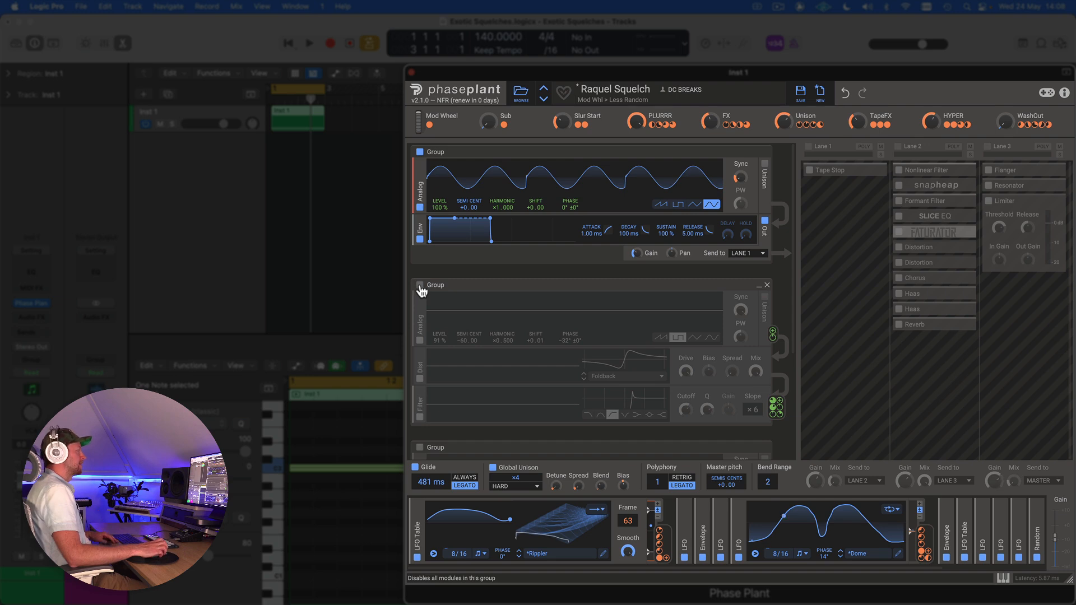
left_click(419, 286)
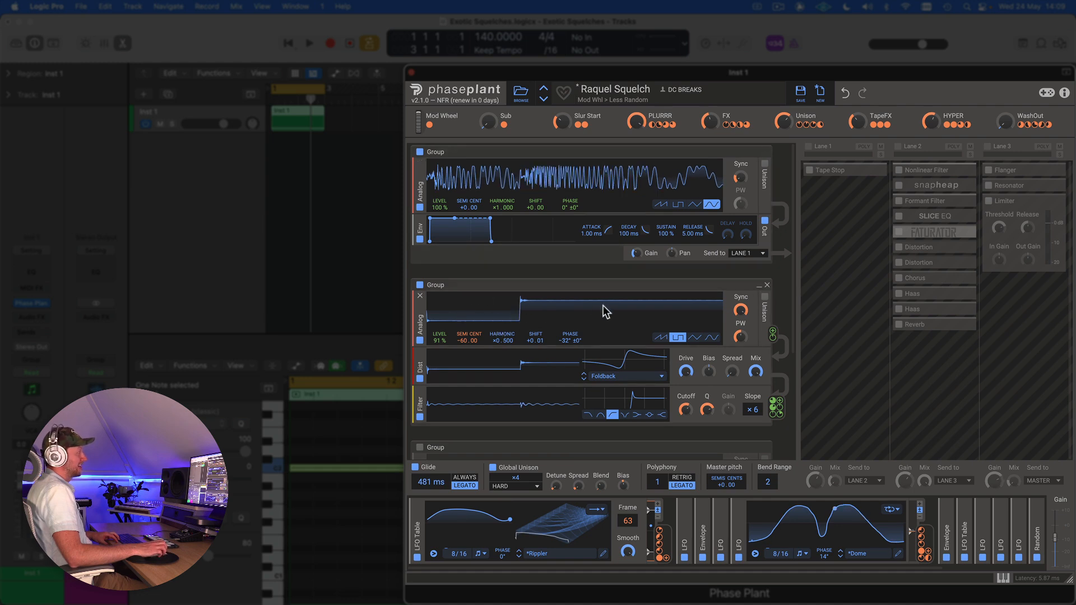
left_click(420, 285)
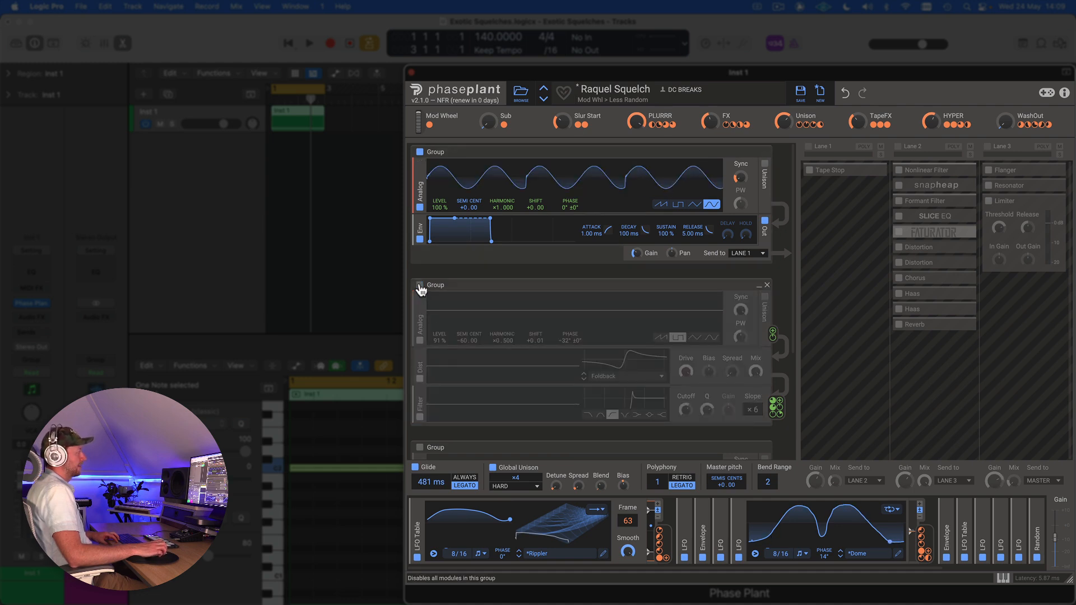
left_click(420, 285)
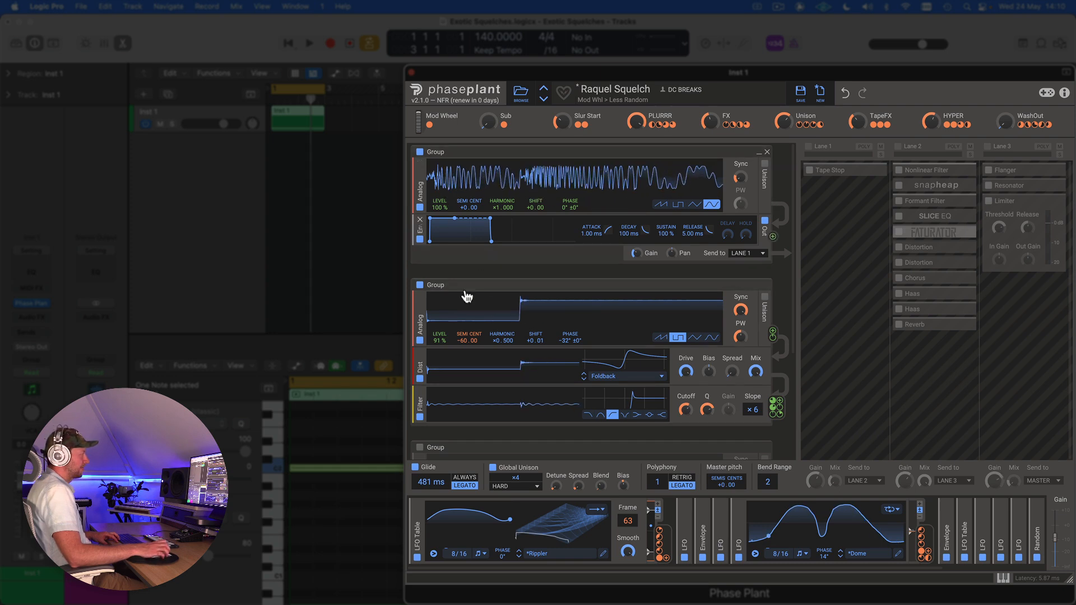
left_click(420, 286)
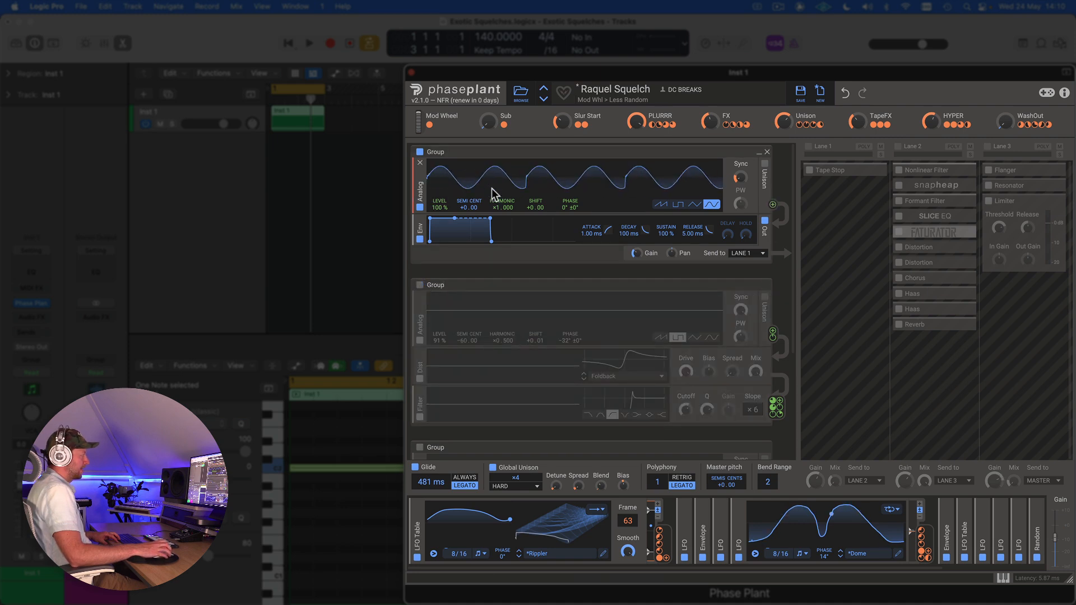
left_click(420, 286)
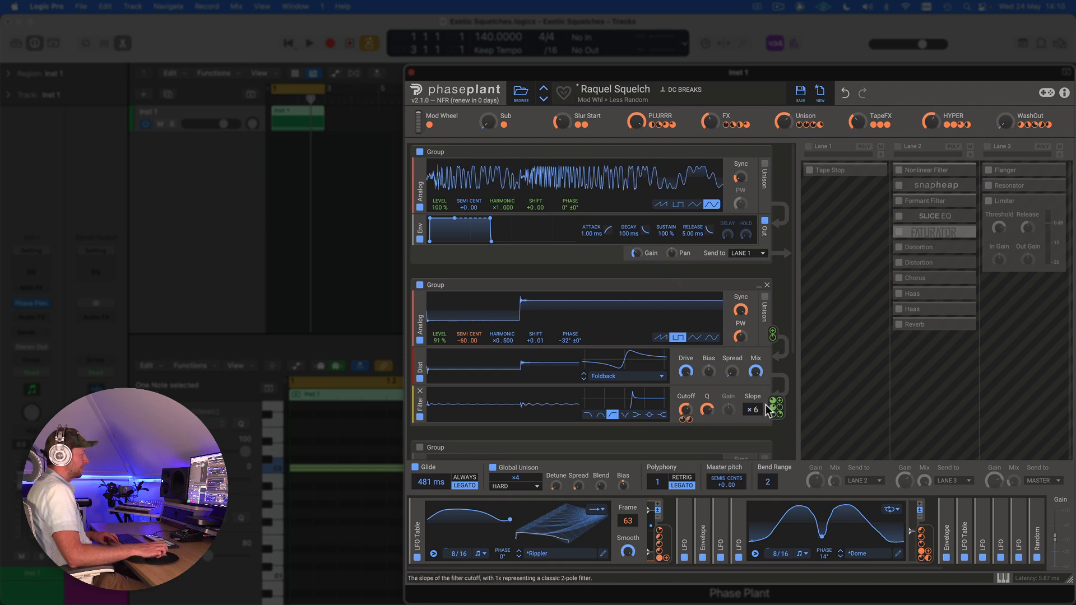
Examine the second group's filter settings and its output modulations, including the one targeting the first oscillator's Level.
scroll(556, 377, "down", 2)
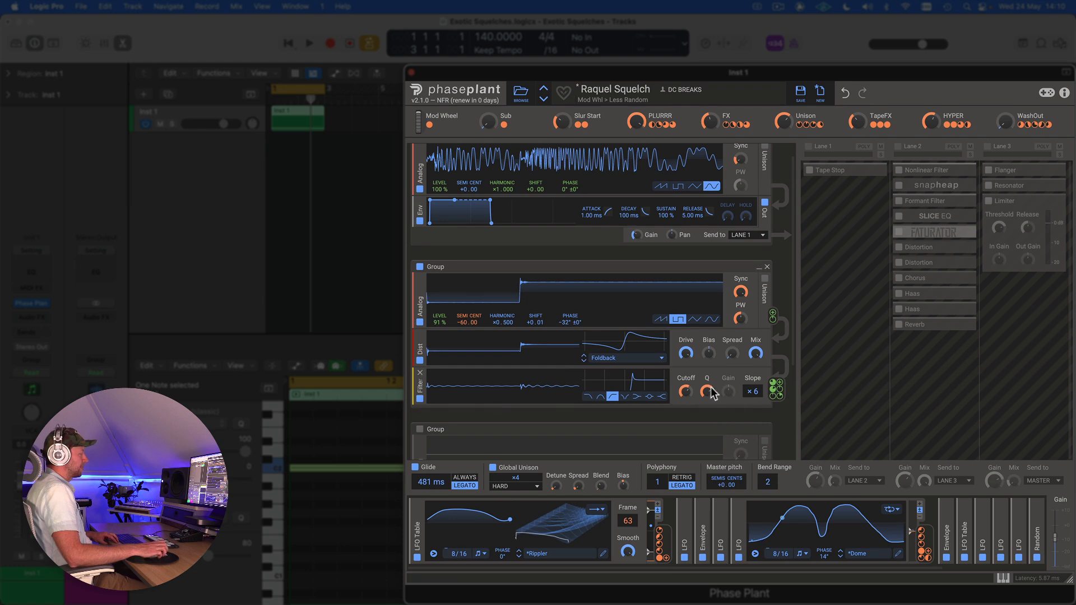
scroll(708, 347, "up", 2)
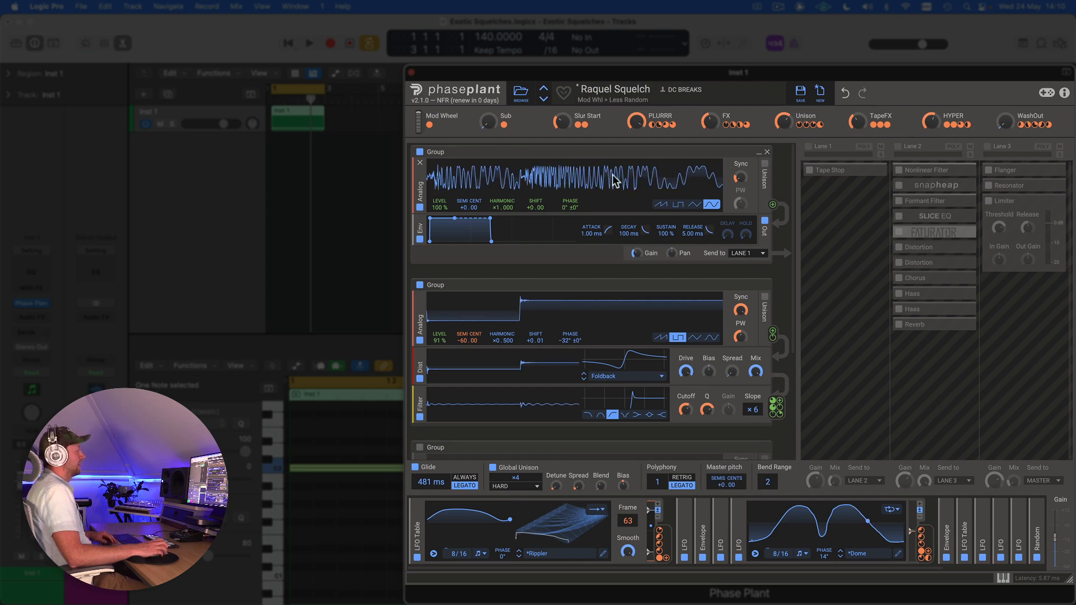
mouse_move(775, 405)
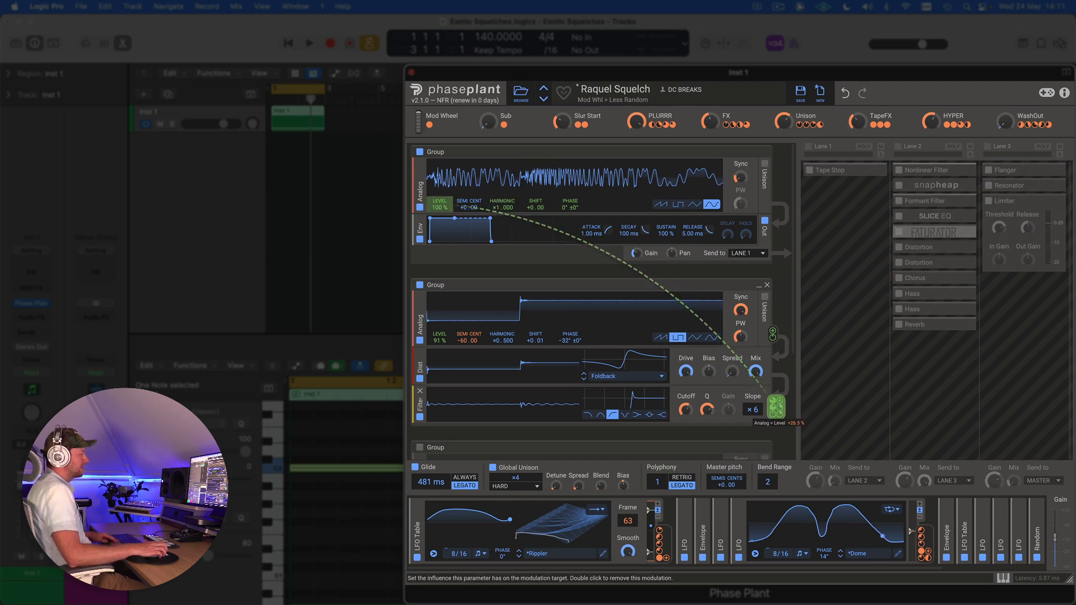
left_click_drag(776, 406, 773, 399)
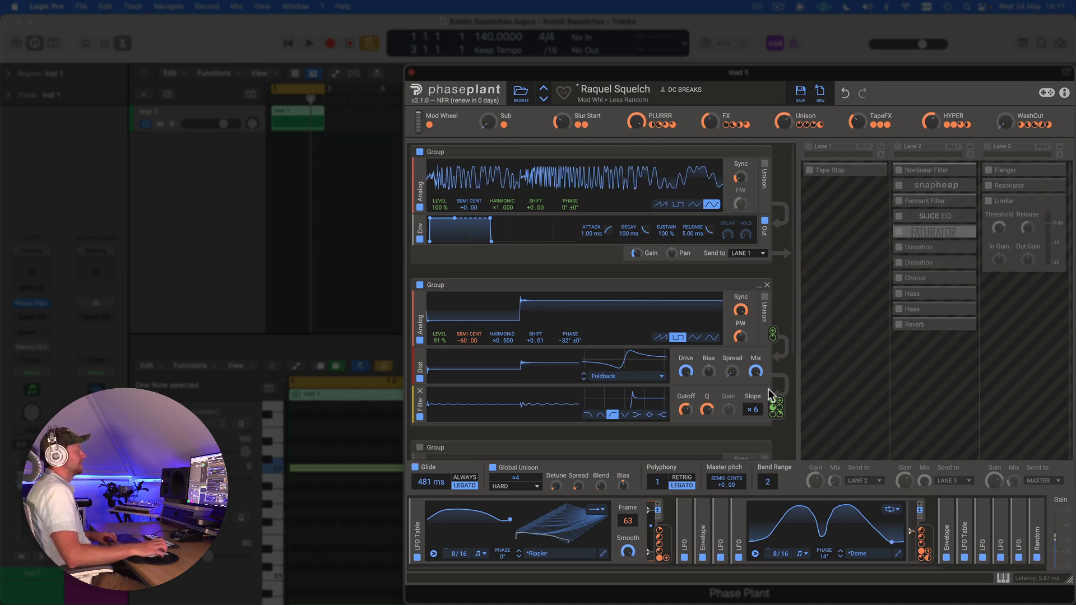
Play the loop while trying the Sine, Triangle and Saw waves on the second oscillator, and return it to Pulse.
key("space")
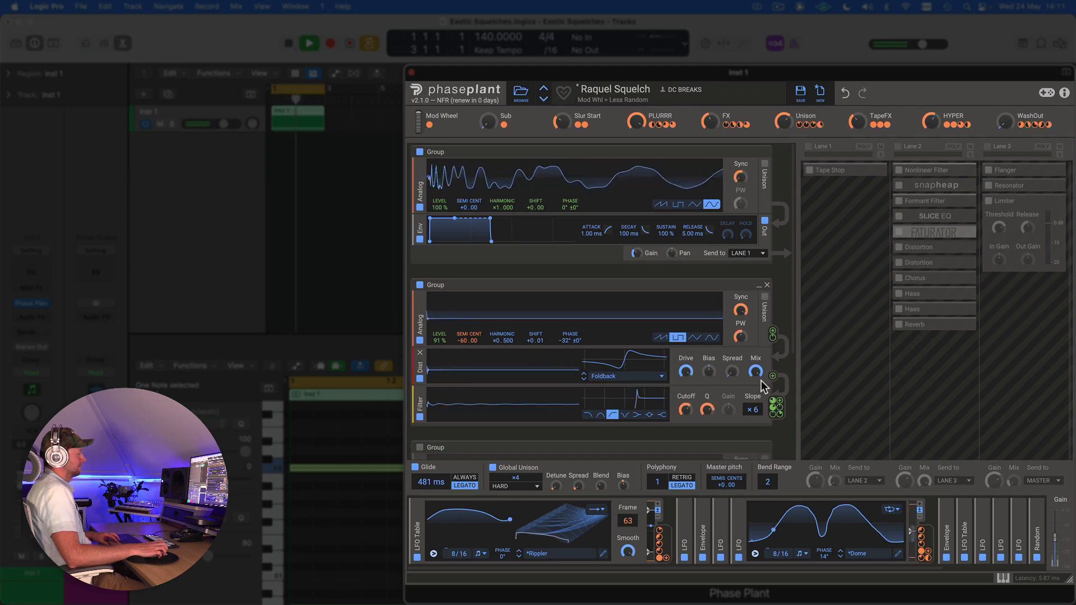
left_click(711, 337)
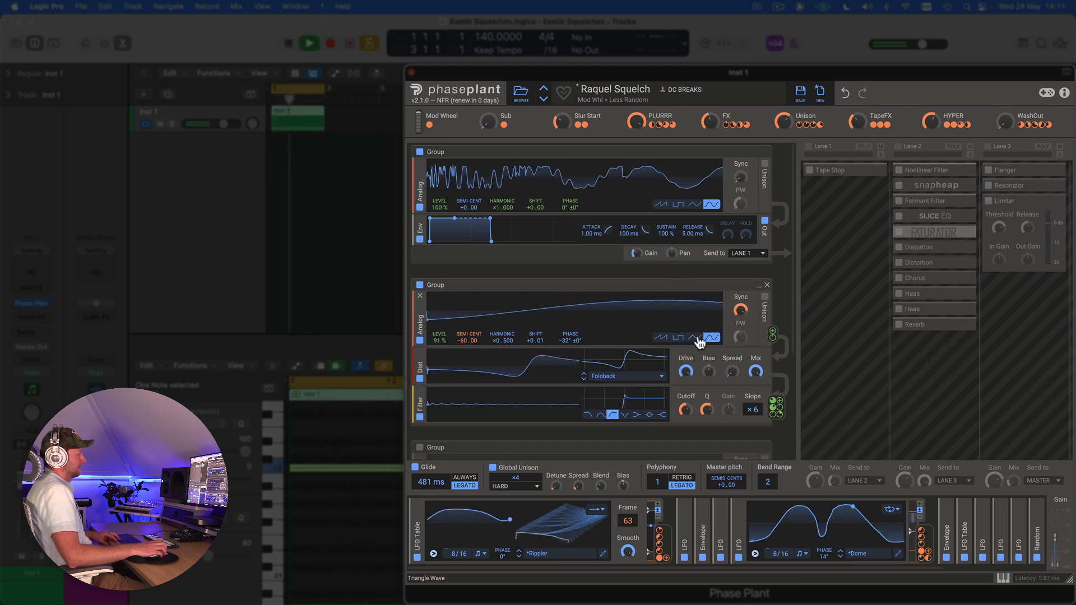
left_click(695, 338)
left_click(664, 339)
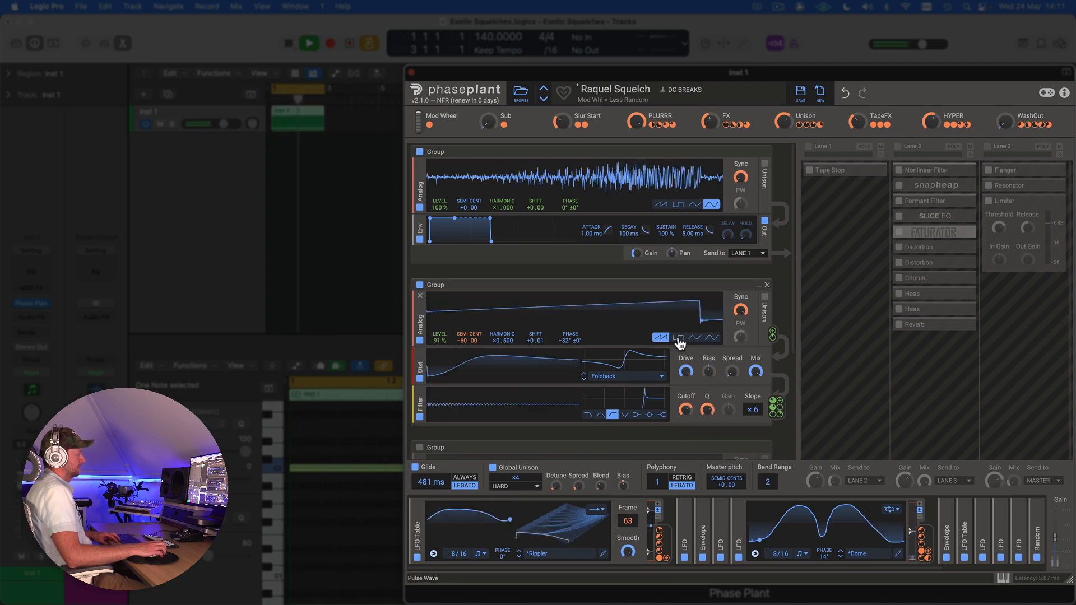
left_click(678, 338)
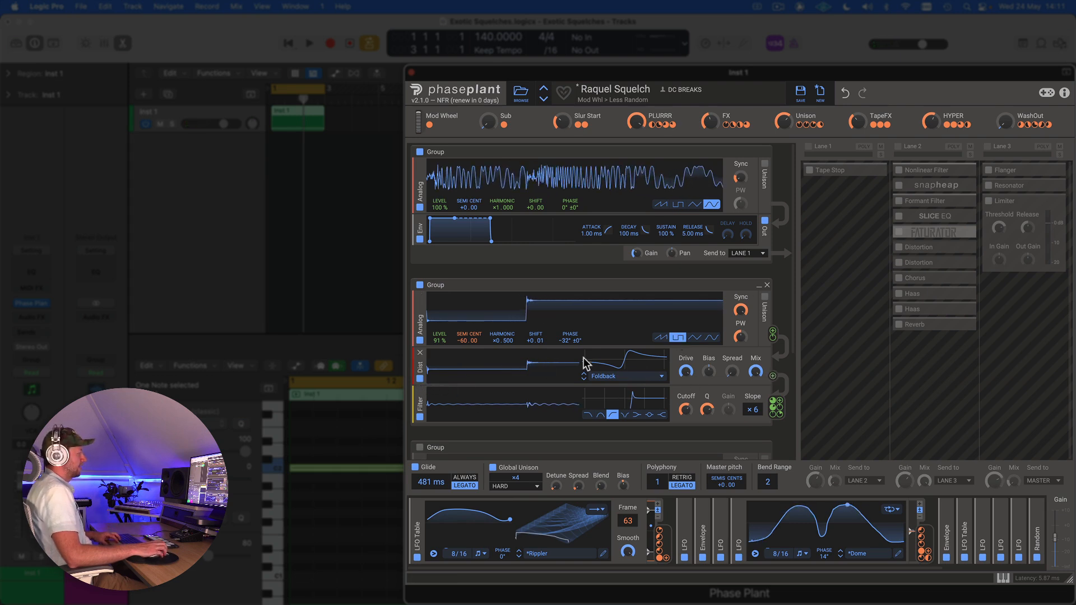
Play the loop while bypassing and re-enabling the second group's Foldback distortion to compare the sound.
key("space")
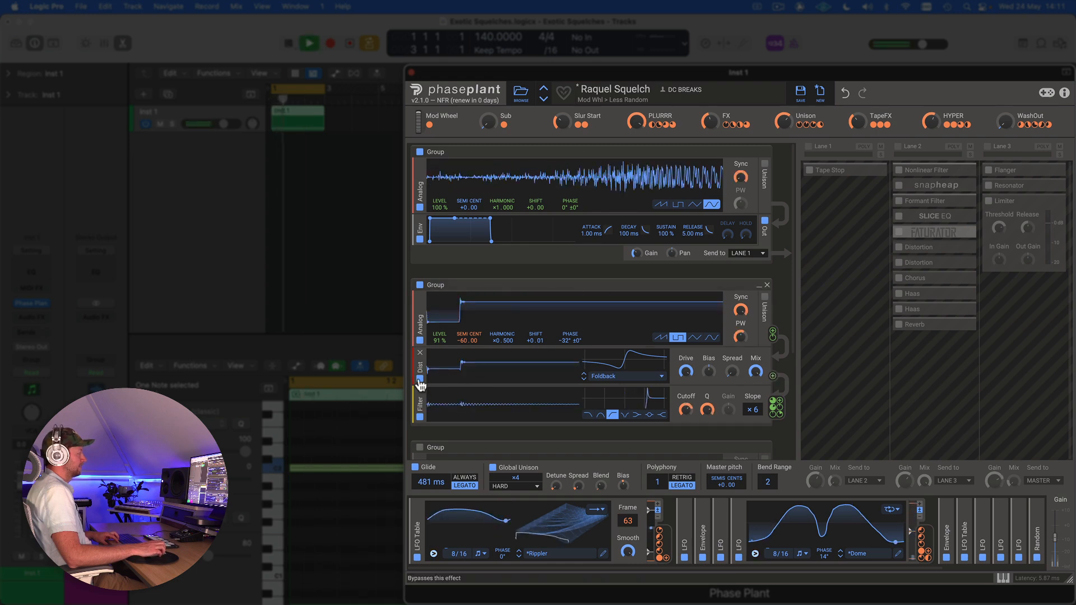
left_click(419, 380)
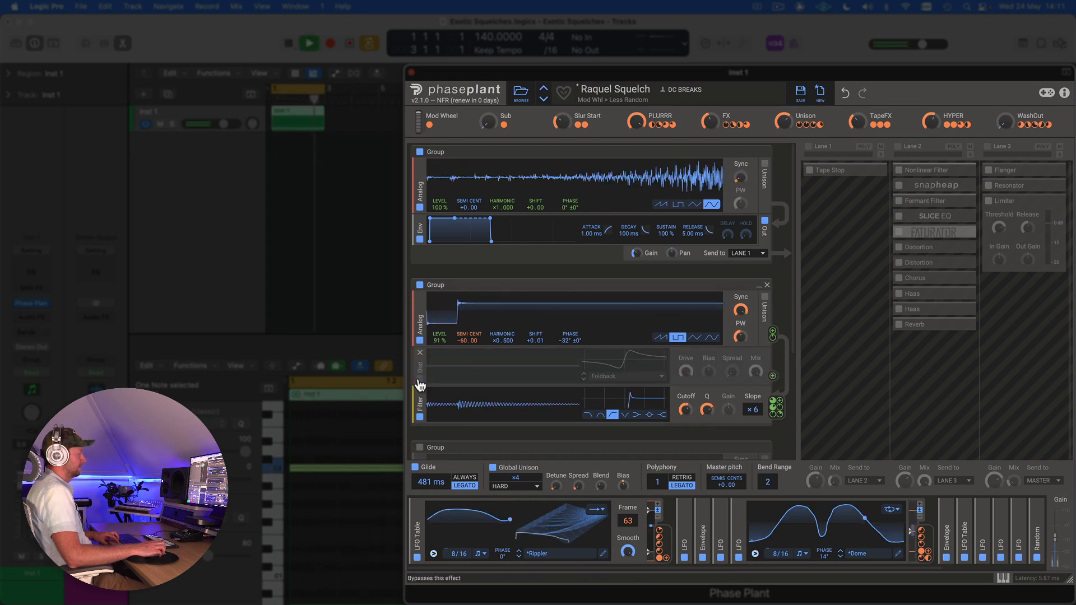
left_click(419, 382)
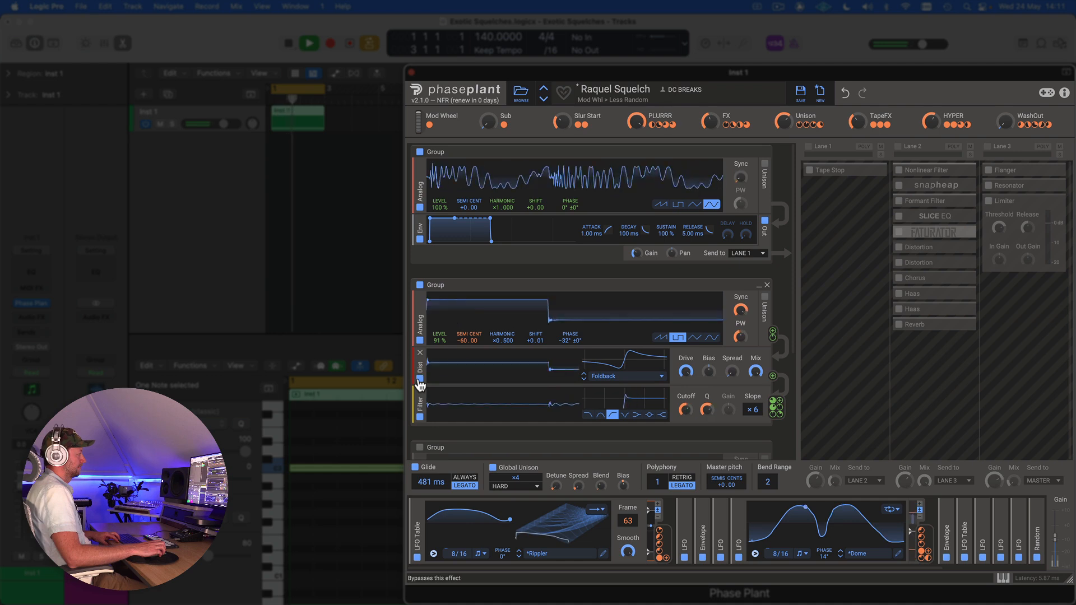
key("space")
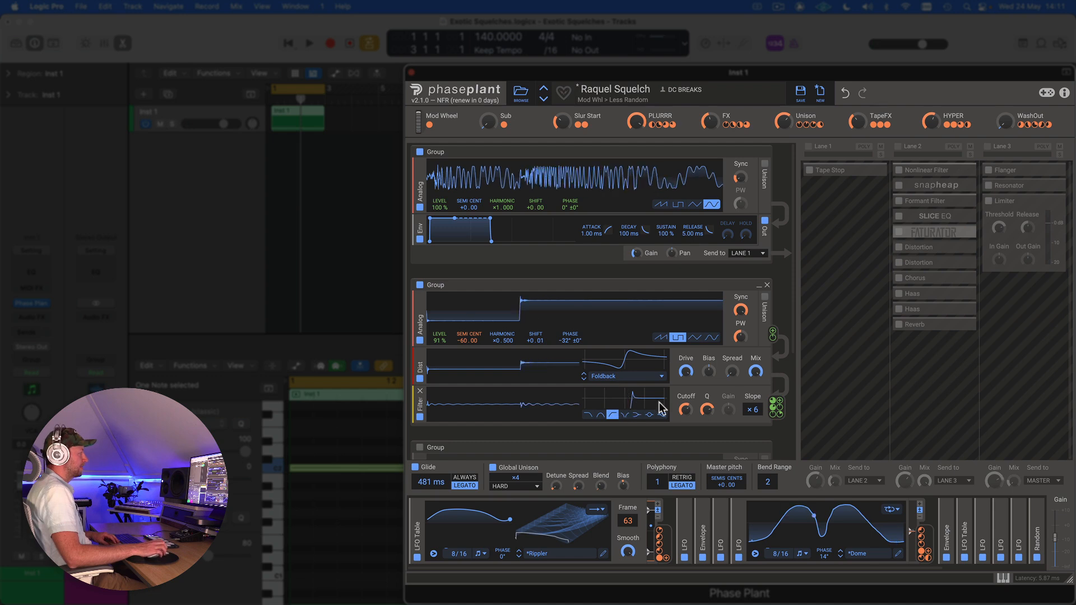
Play the loop while sweeping the second group's filter Cutoff down to 31.7 Hz and back up.
mouse_move(686, 422)
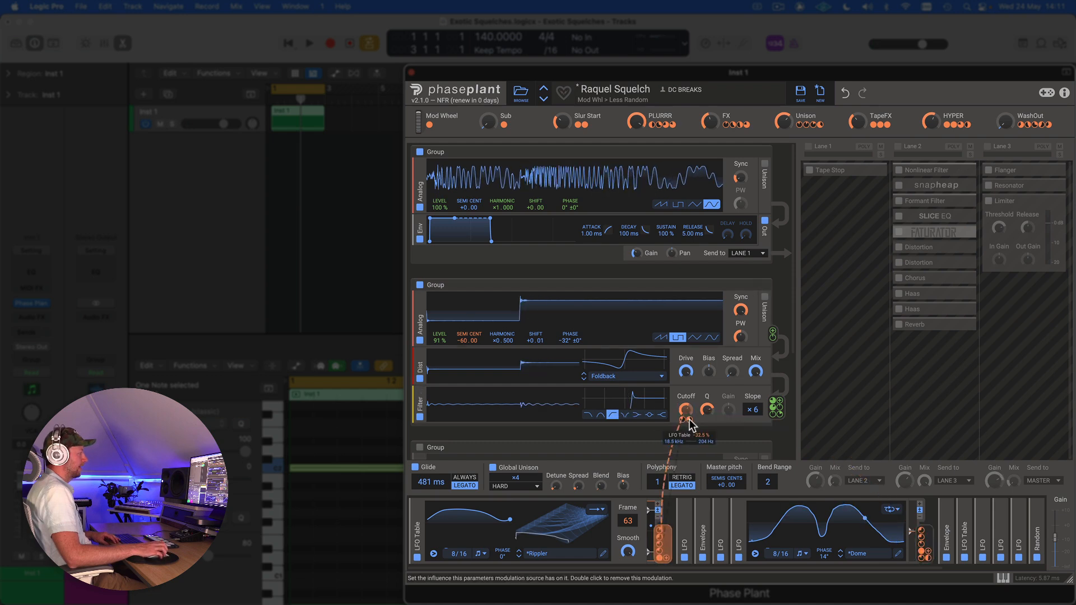
key("space")
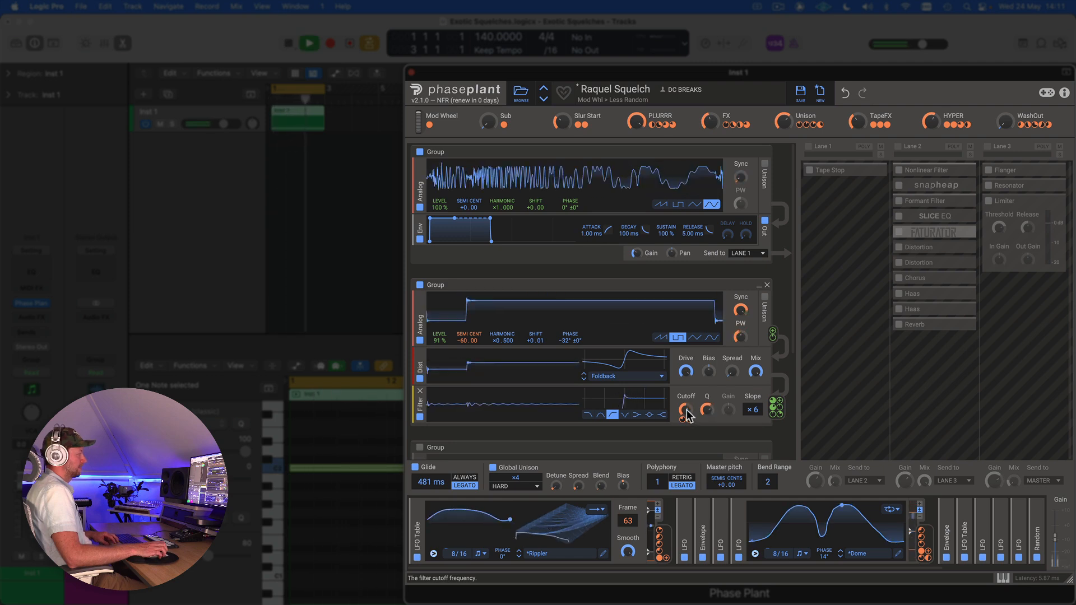
left_click_drag(687, 416, 687, 460)
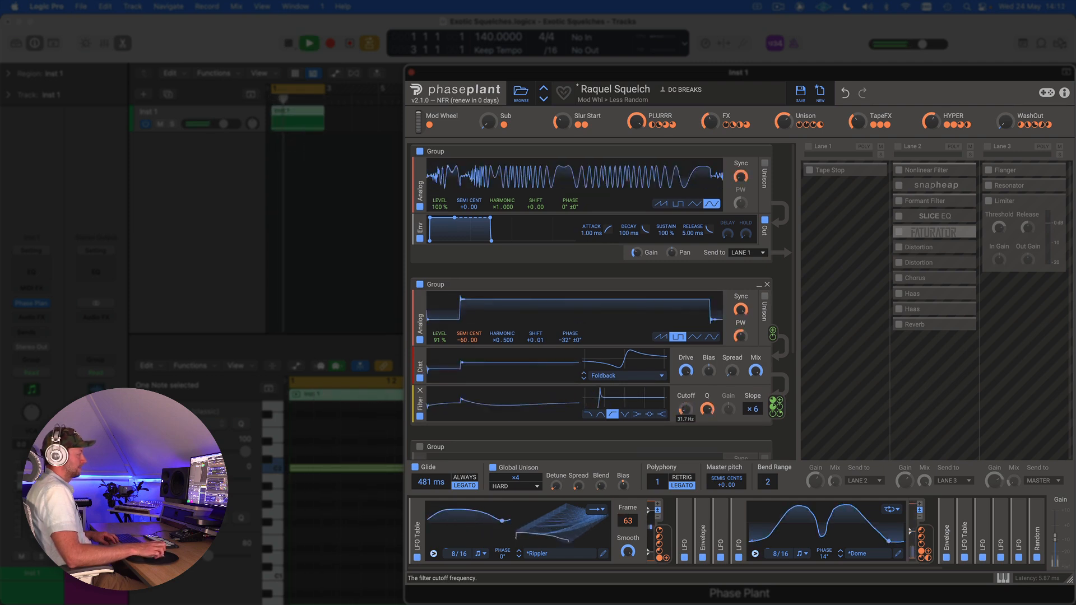
key("space")
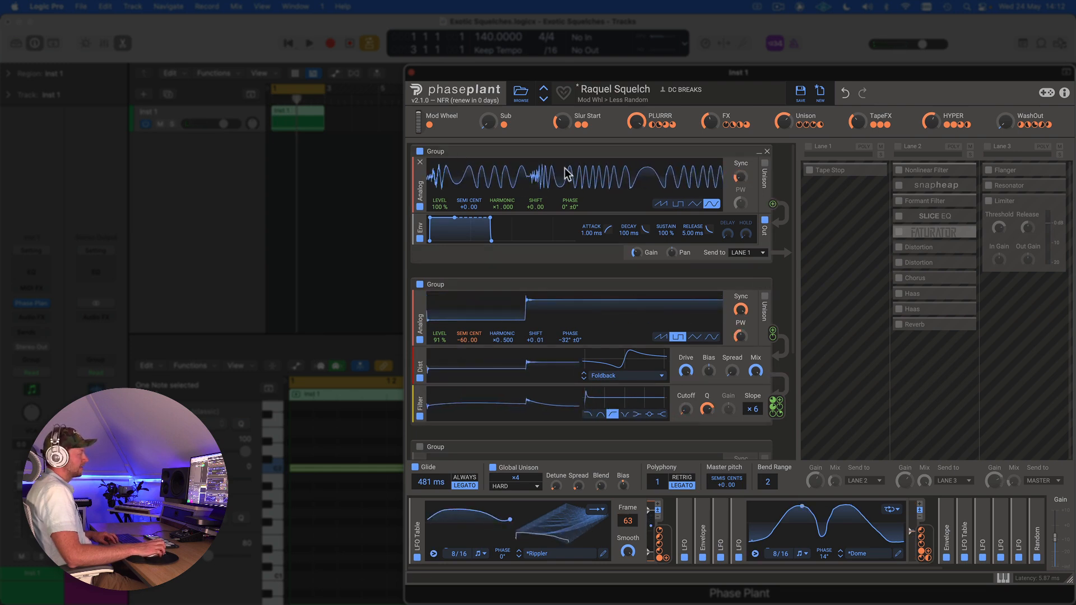
left_click_drag(688, 415, 685, 394)
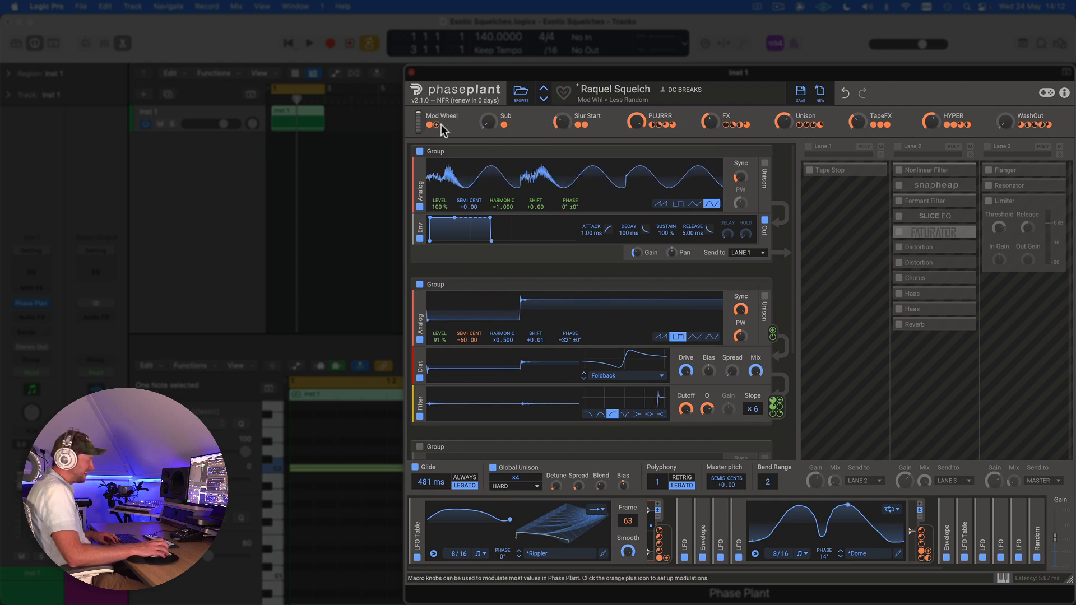
key("space")
mouse_move(686, 410)
left_mouse_down()
mouse_move(687, 401)
mouse_move(686, 414)
left_mouse_up()
key("space")
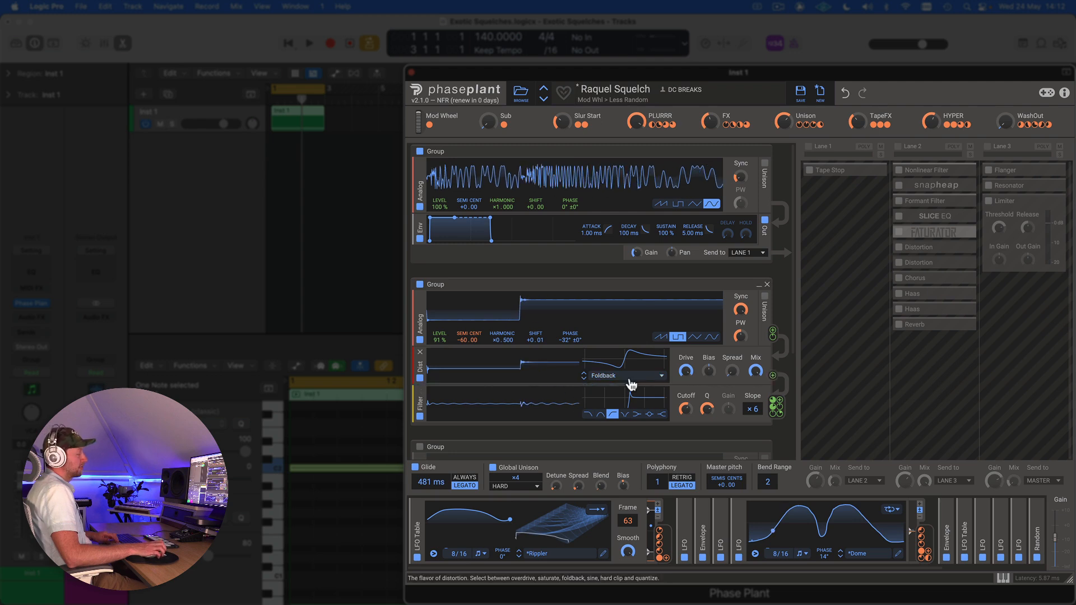
Reset the second oscillator's semitone tuning to +0.00 and sweep the filter Cutoff between 8.94 kHz and 738 Hz during playback.
double_click(464, 340)
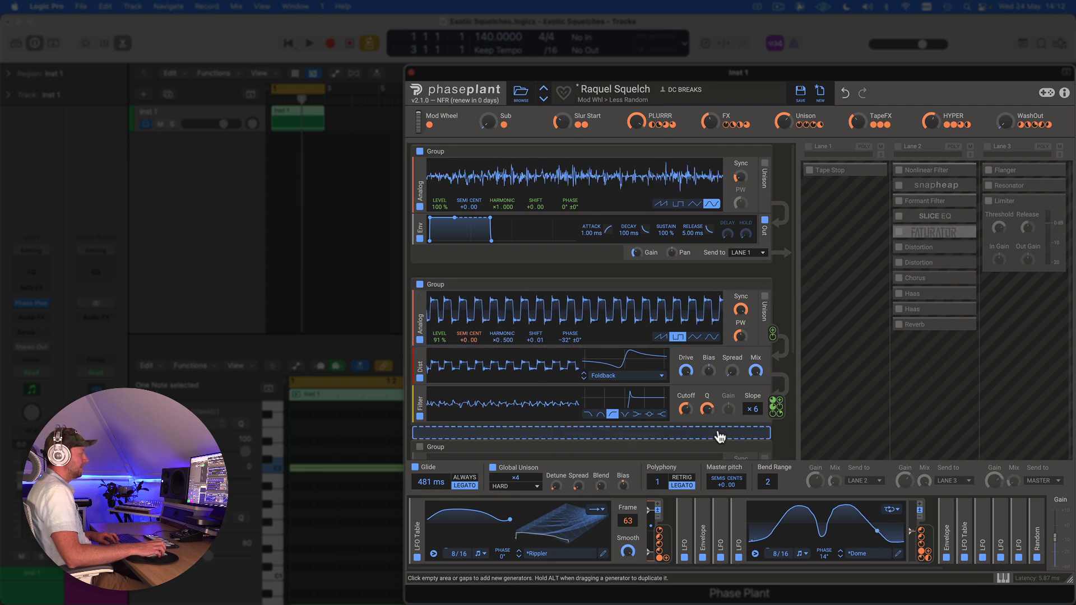
left_click_drag(687, 411, 686, 406)
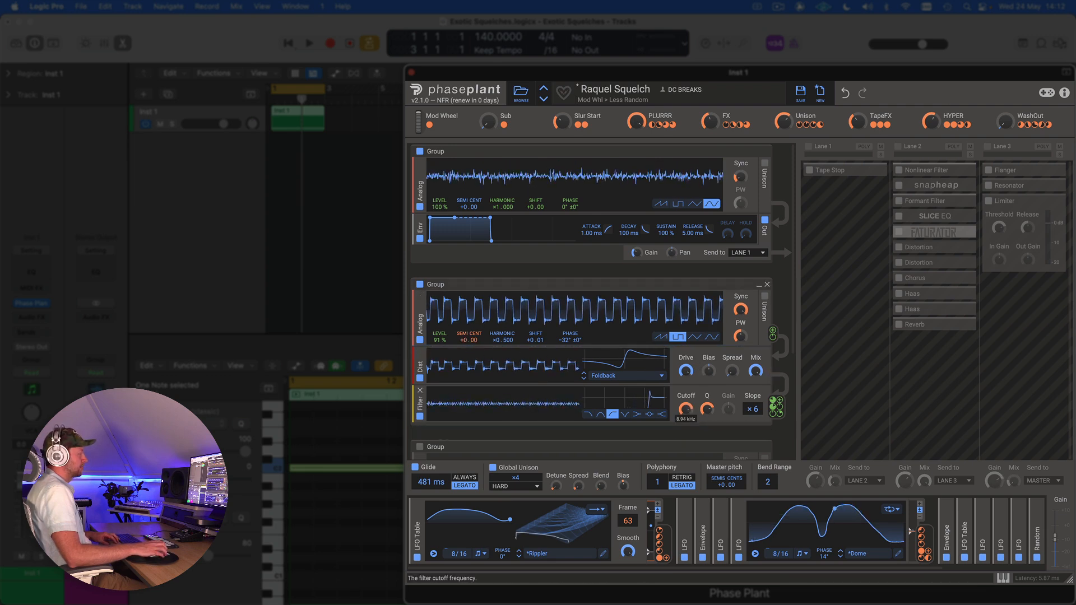
key("space")
mouse_move(687, 412)
left_mouse_down()
mouse_move(687, 433)
mouse_move(686, 415)
left_mouse_up()
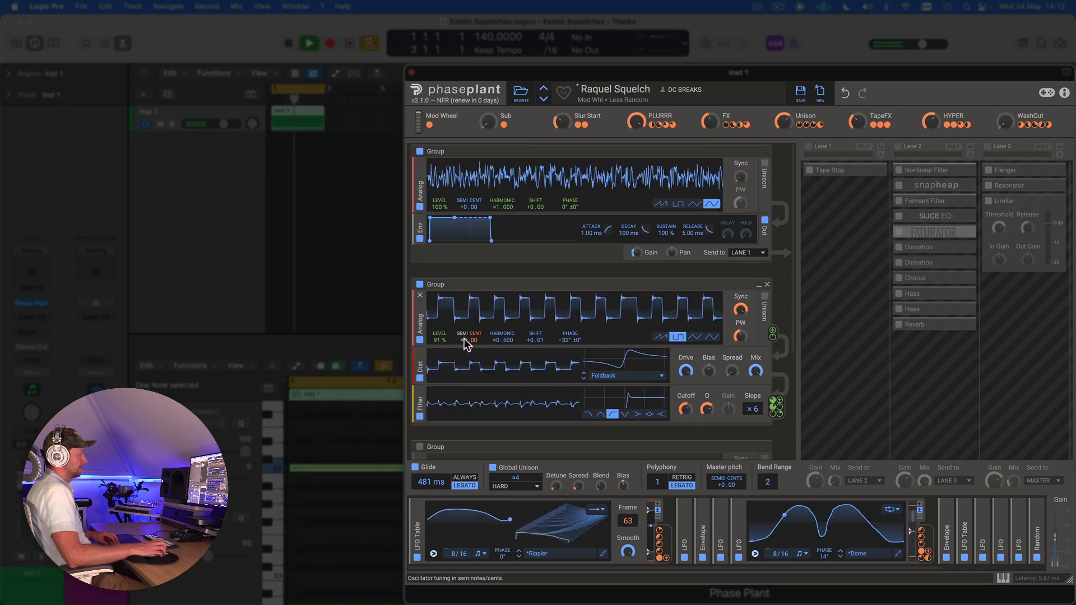
mouse_move(687, 411)
left_mouse_down()
mouse_move(687, 446)
mouse_move(687, 411)
left_mouse_up()
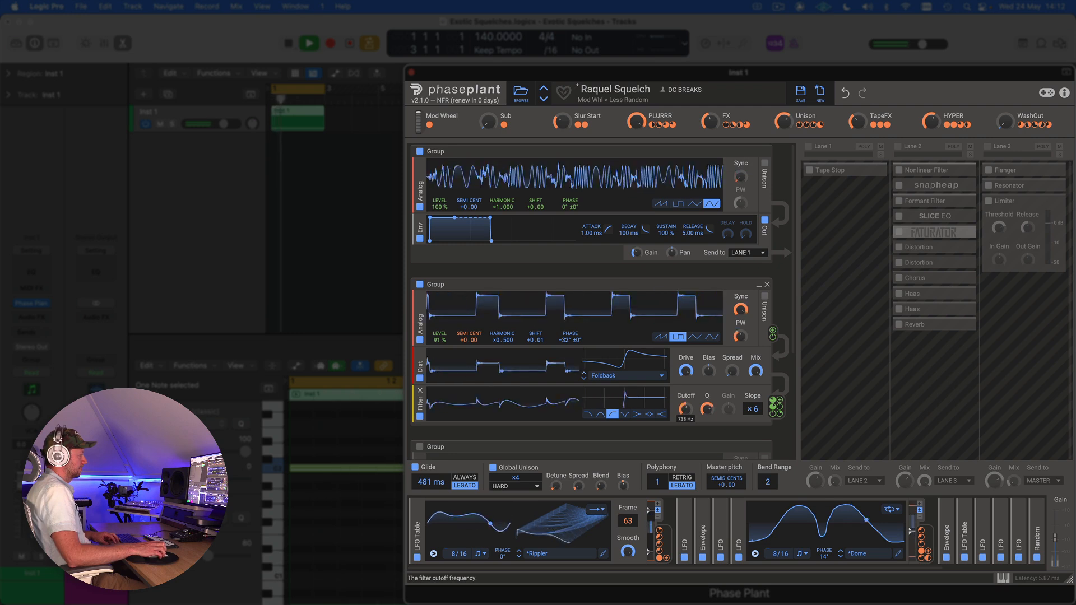
Lower the second oscillator's tuning to -60.00 semitones and raise the second group's filter Cutoff.
left_click_drag(466, 342, 466, 392)
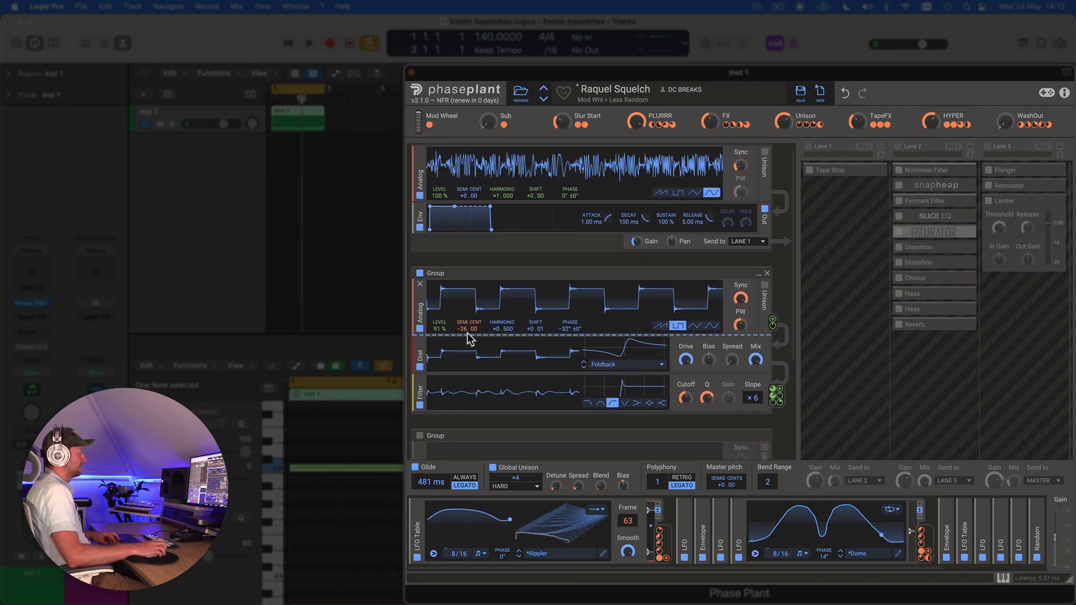
key("space")
left_click_drag(466, 328, 466, 324)
left_click_drag(689, 401, 689, 385)
key("space")
left_click_drag(468, 329, 462, 331)
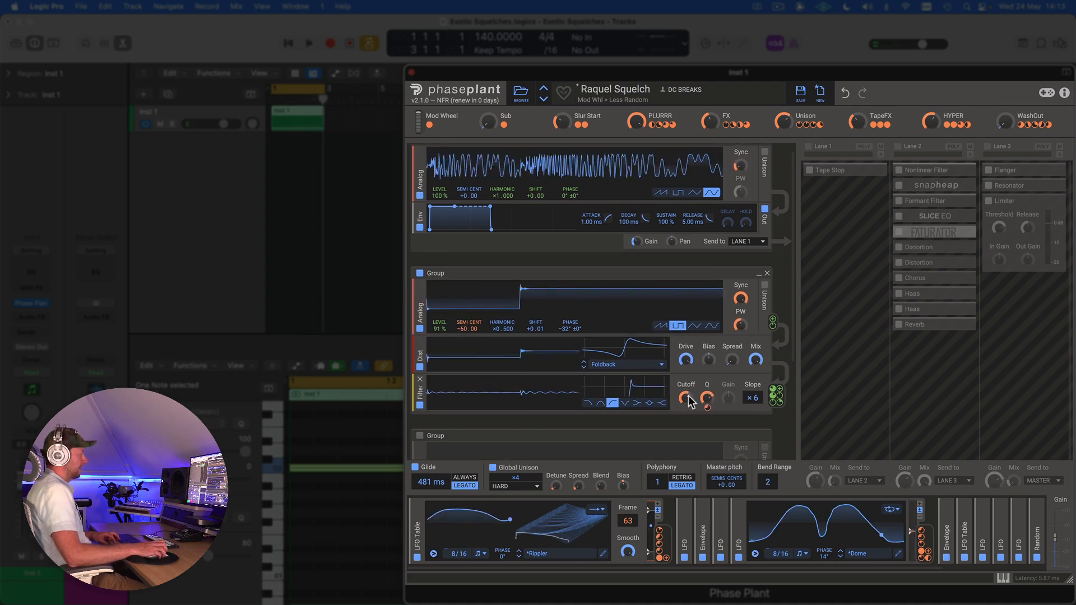
Play the loop while lowering the second group's filter Cutoff.
key("space")
left_click_drag(687, 400, 687, 415)
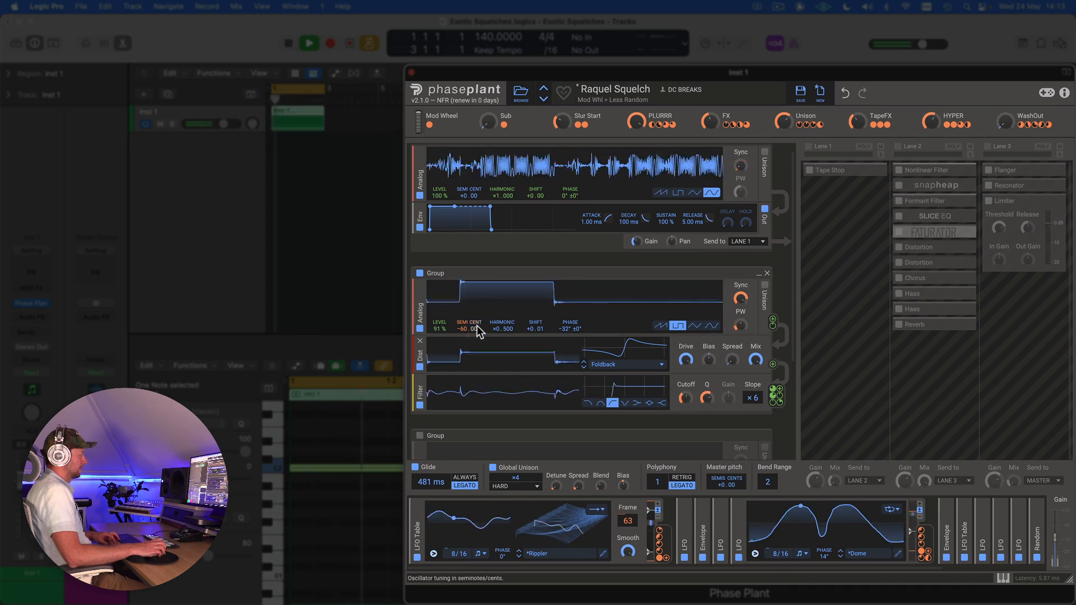
key("space")
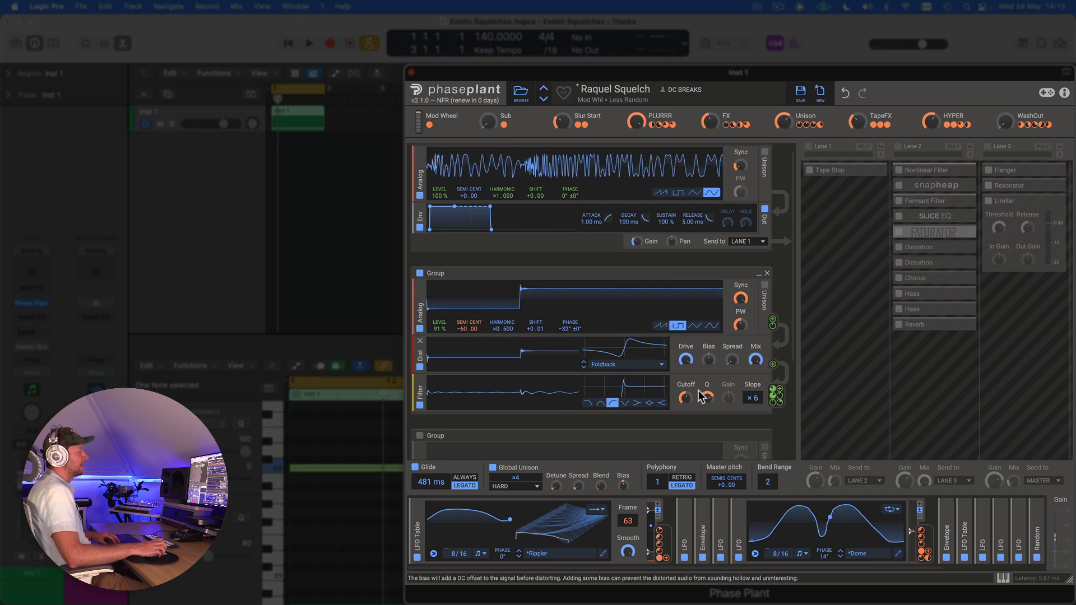
Enable Lane 1 with its Tape Stop effect and look over the generator groups feeding it.
left_click(809, 147)
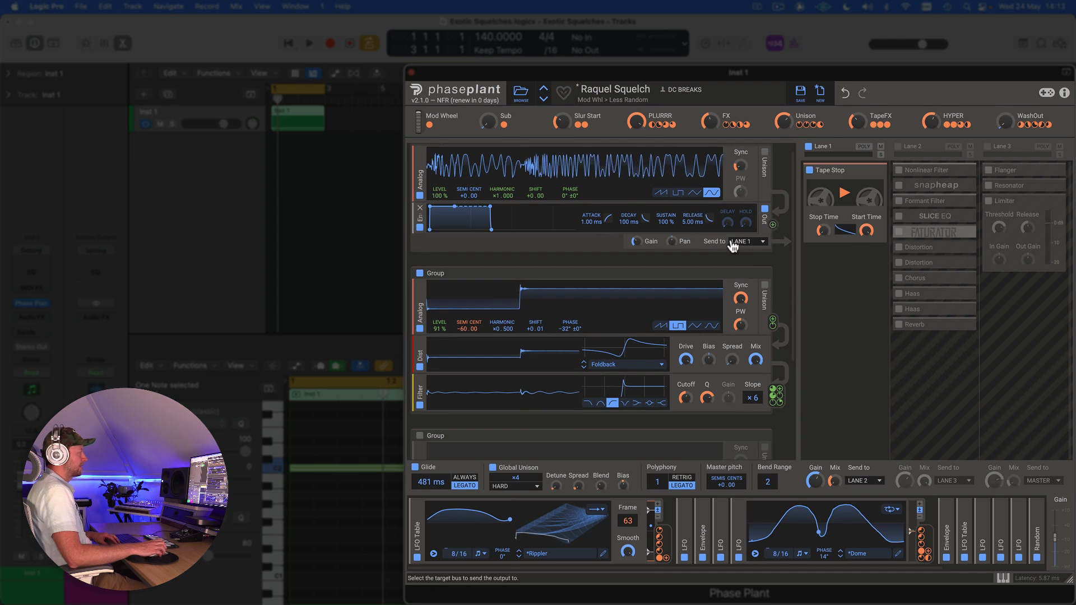
scroll(792, 288, "down", 5)
scroll(775, 268, "up", 3)
scroll(775, 268, "up", 2)
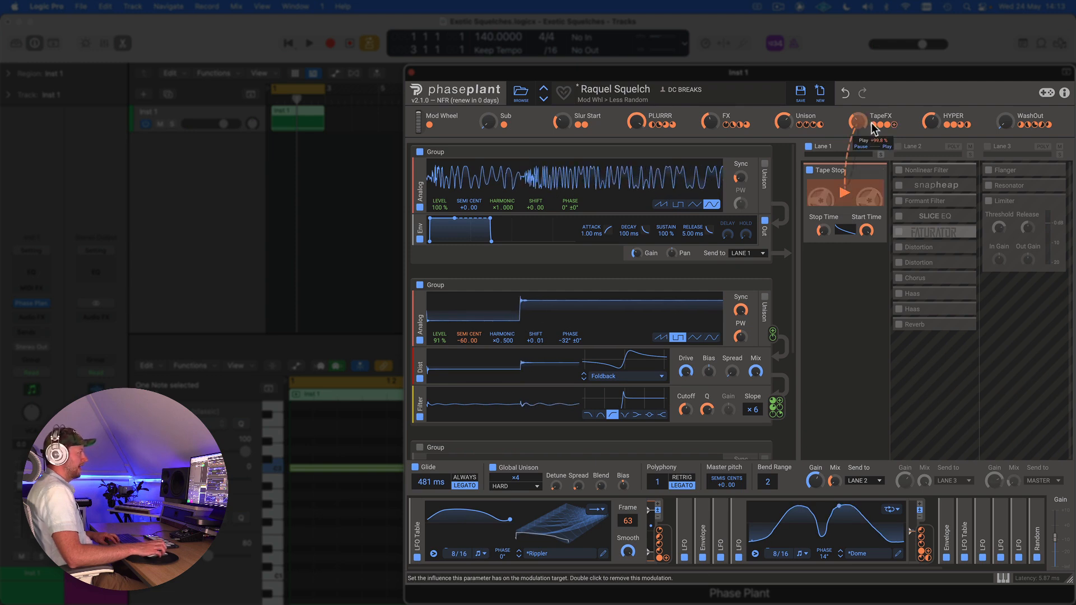
Examine the TapeFX macro's modulation targets and expand the Ramp Up LFO table among the modulators.
mouse_move(882, 124)
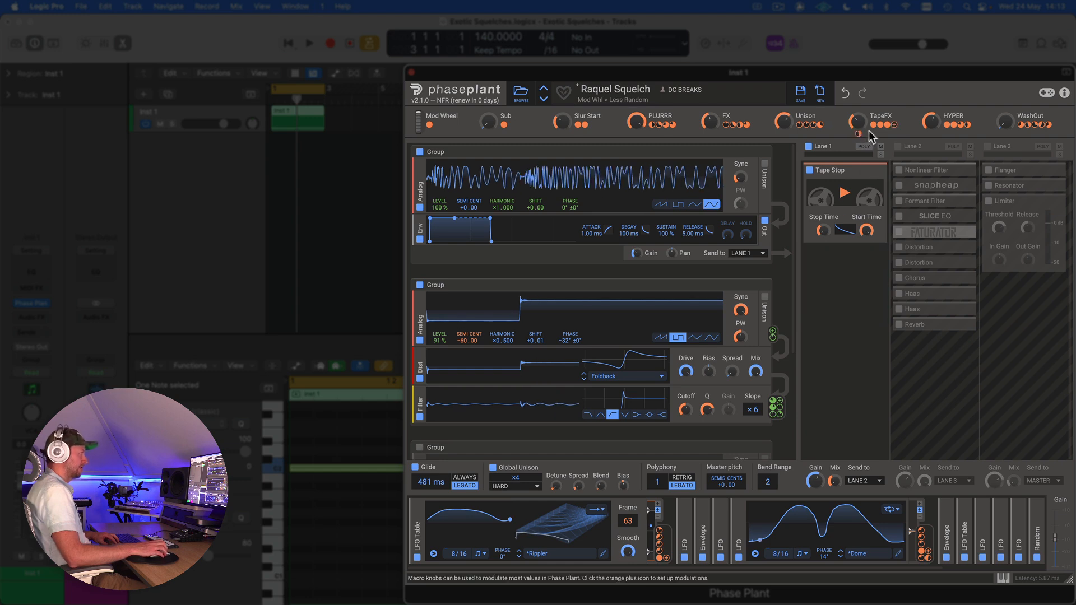
left_click(1003, 519)
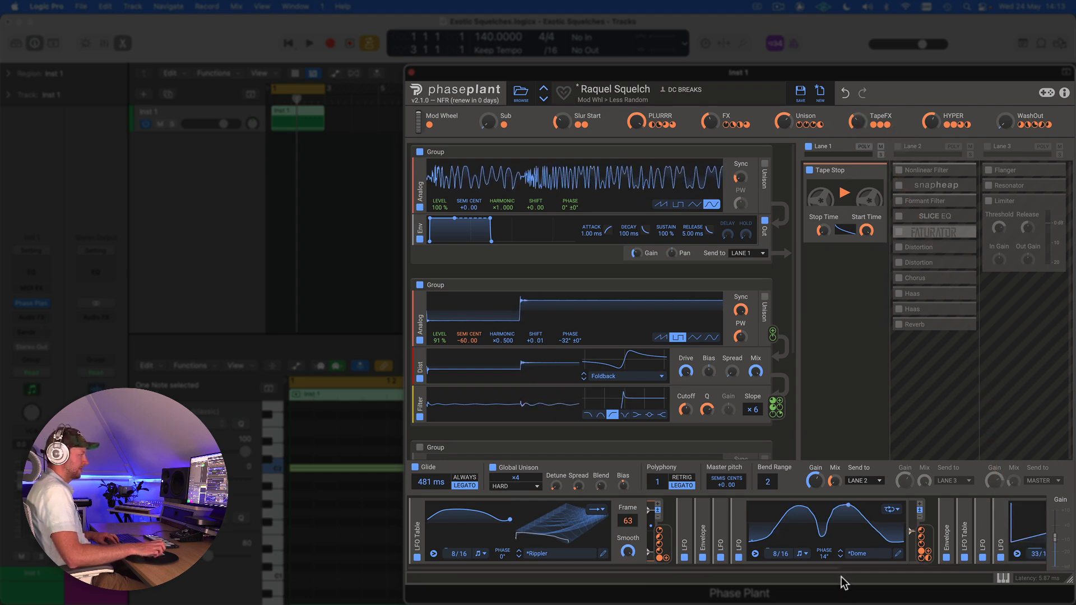
left_click_drag(836, 569, 994, 576)
mouse_move(921, 556)
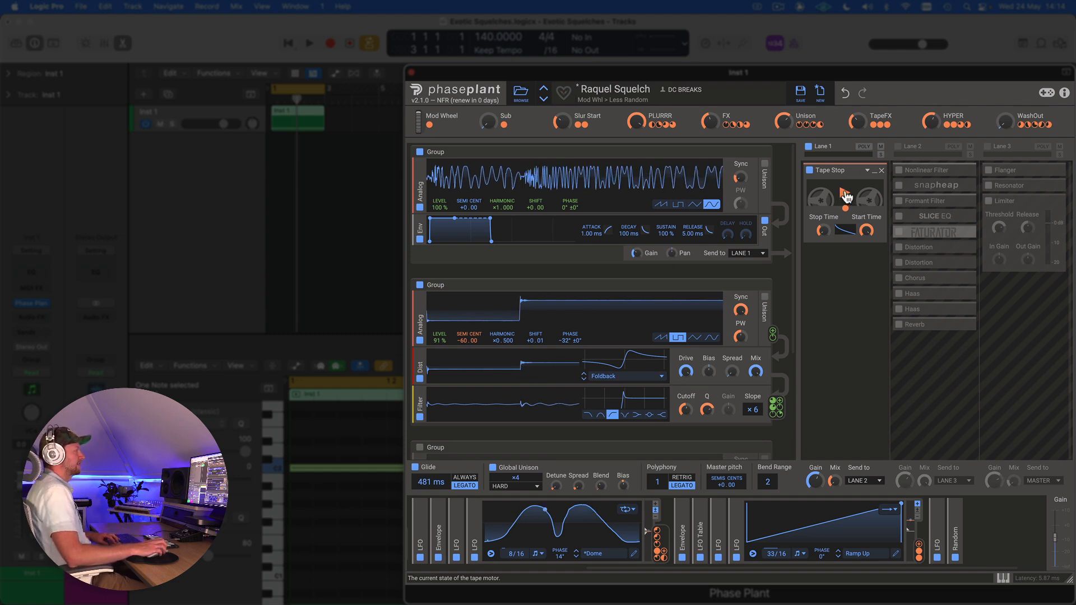
Play the loop while bypassing and re-enabling Tape Stop to compare the sound.
key("space")
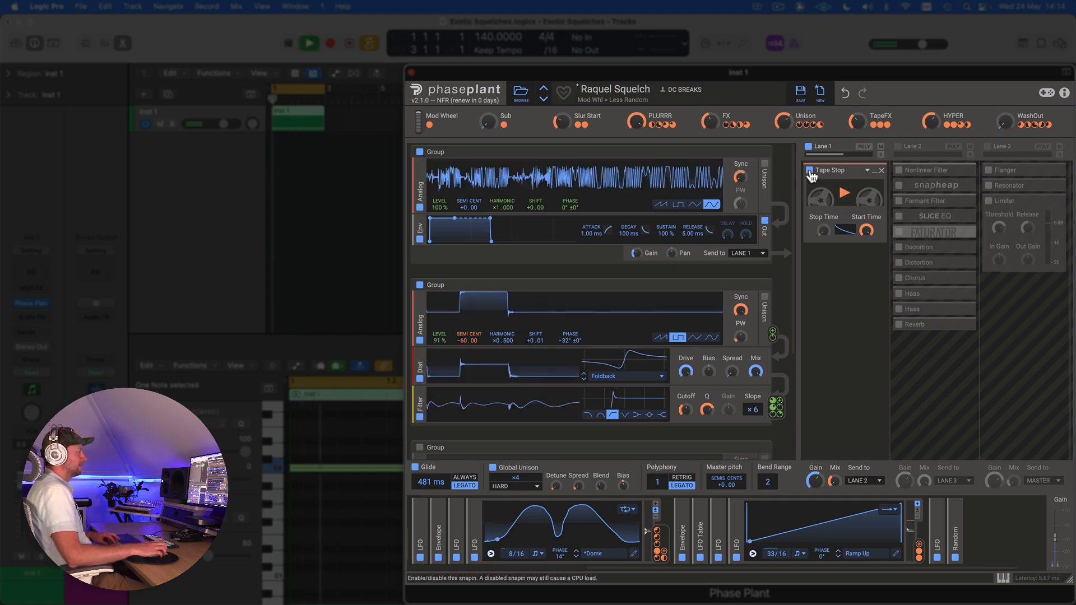
left_click(810, 170)
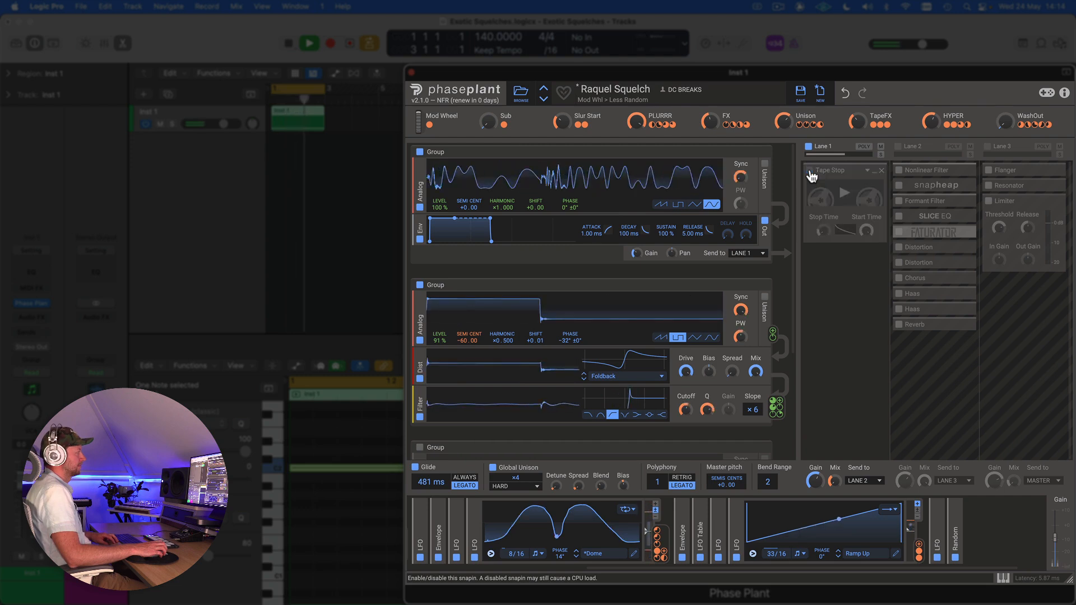
left_click(810, 171)
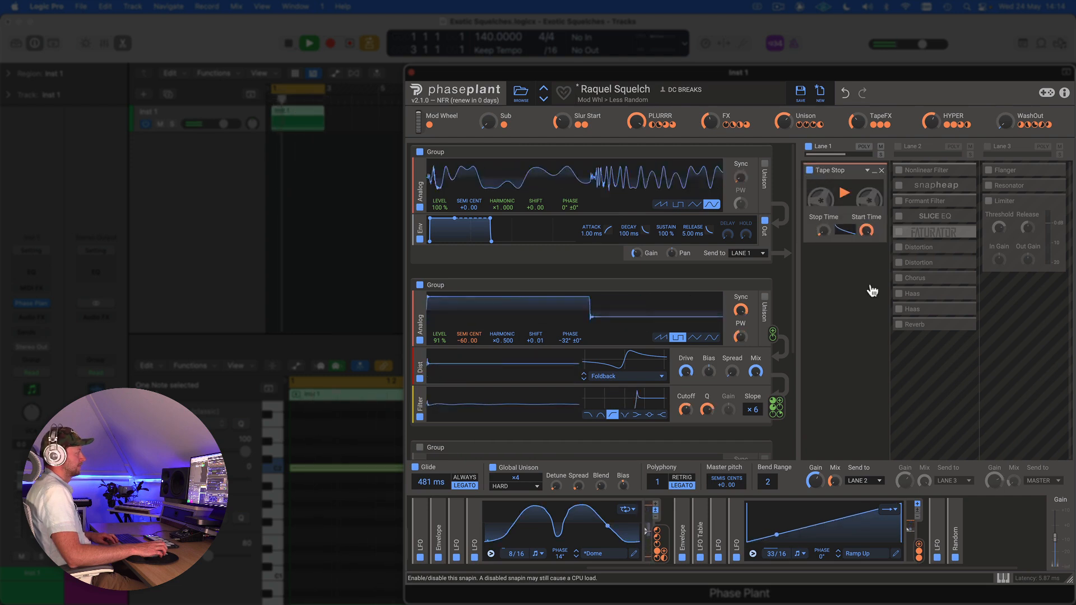
Move the TapeFX macro to 100 % and down to 16 % during playback, raise it again and stop the loop.
left_click_drag(857, 121, 858, 85)
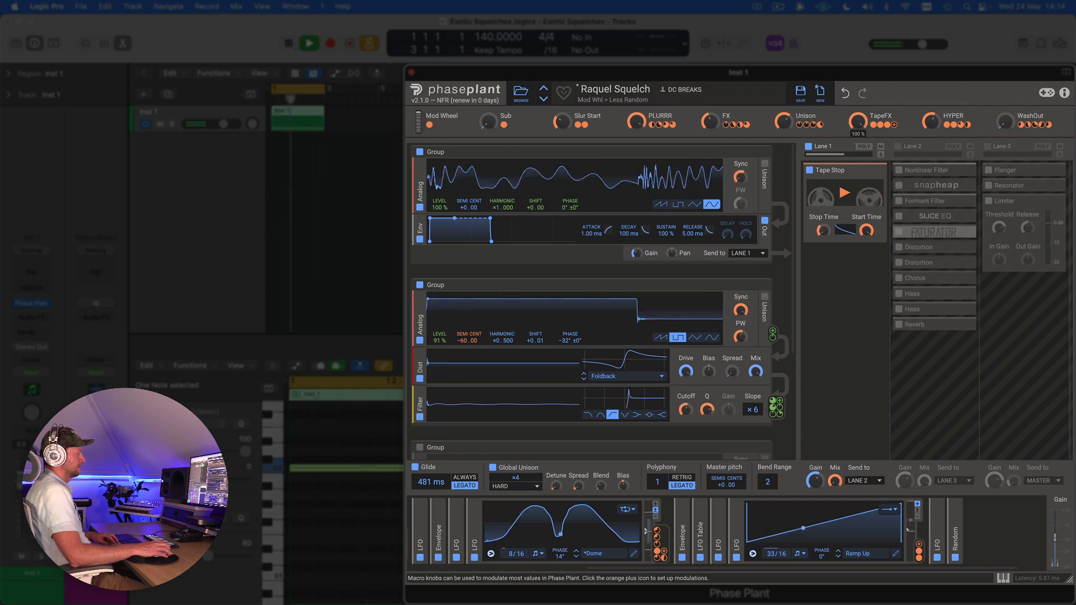
left_click_drag(858, 121, 857, 129)
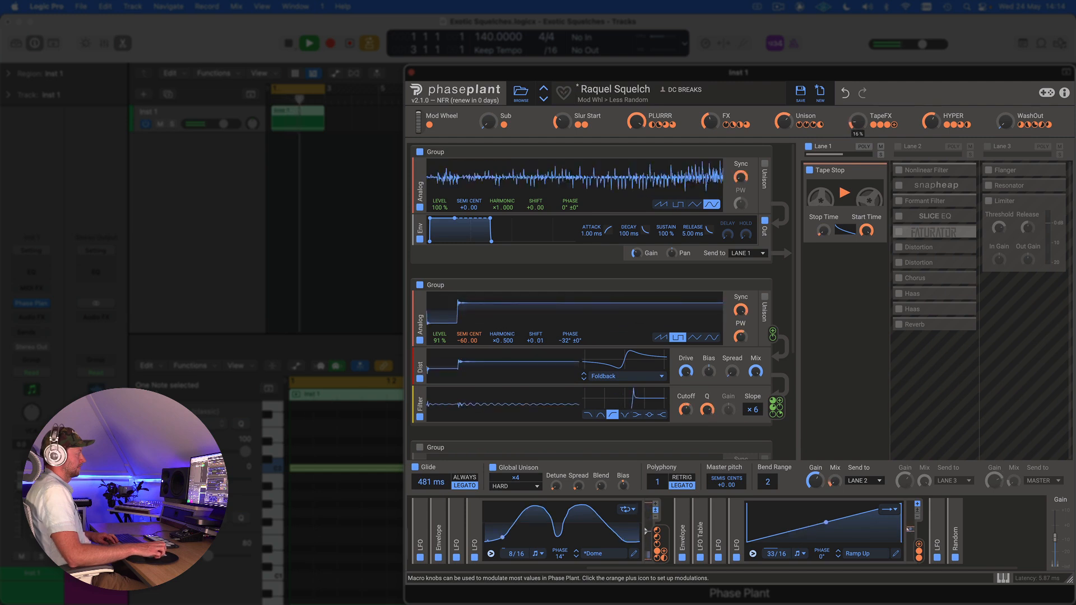
left_click_drag(857, 121, 863, 126)
key("space")
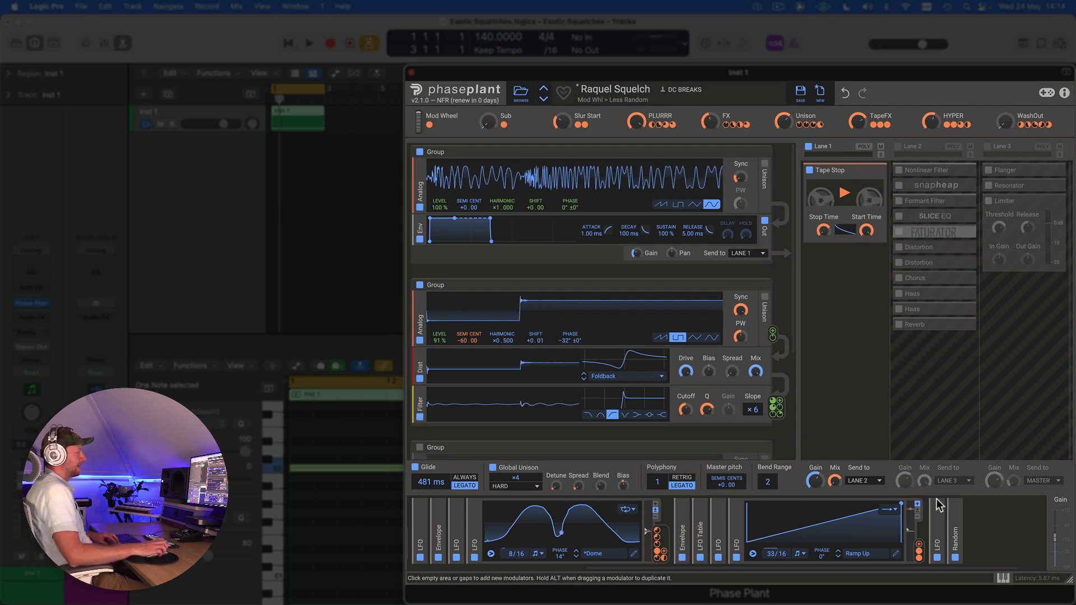
Expand the Random modulator and play the loop to observe the modulated Tape Stop.
left_click(956, 518)
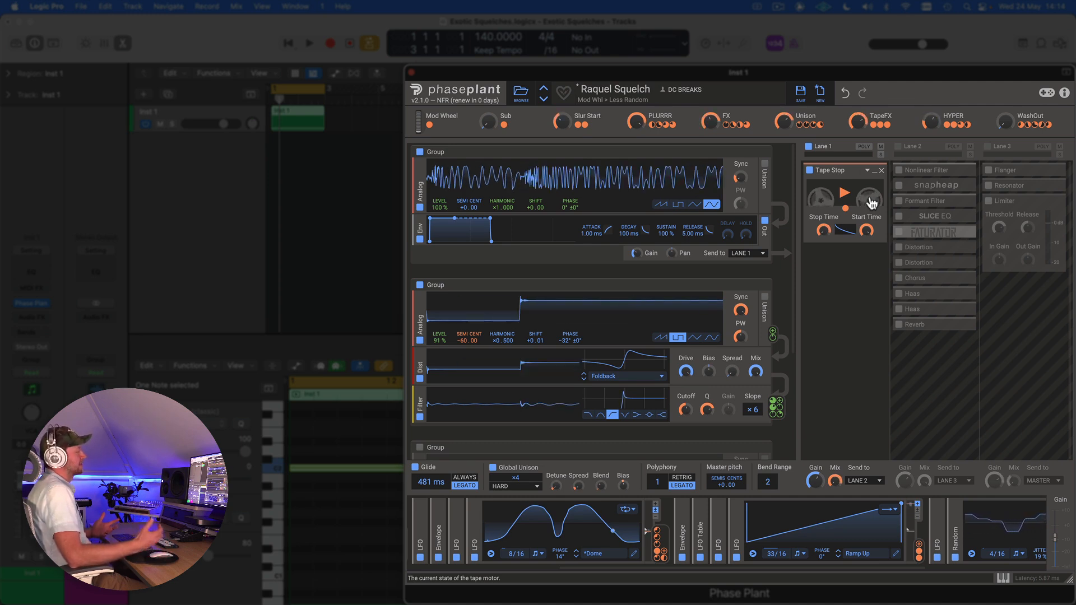
key("space")
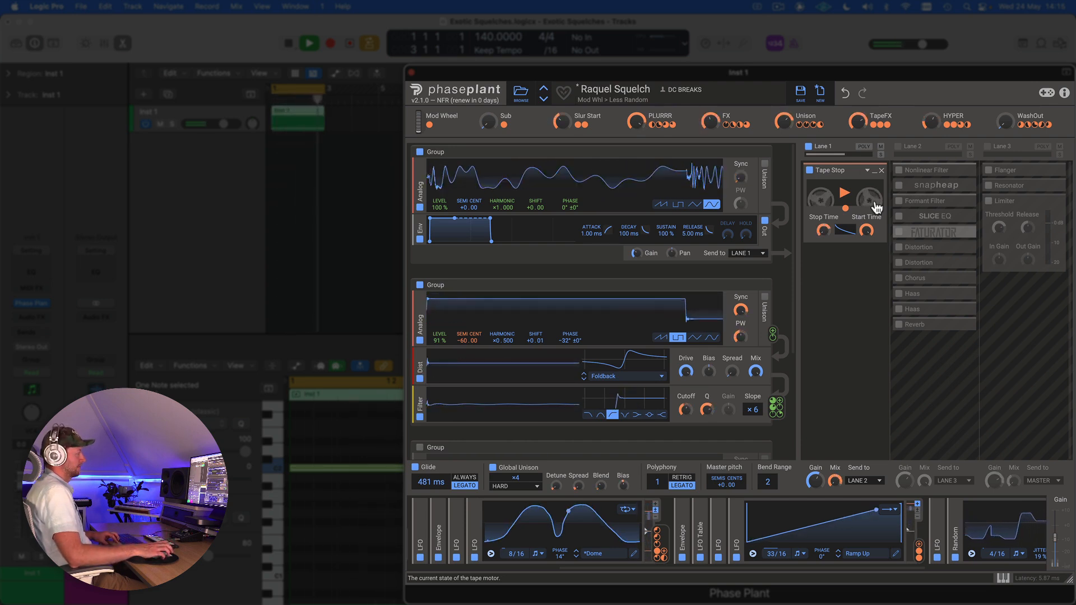
key("space")
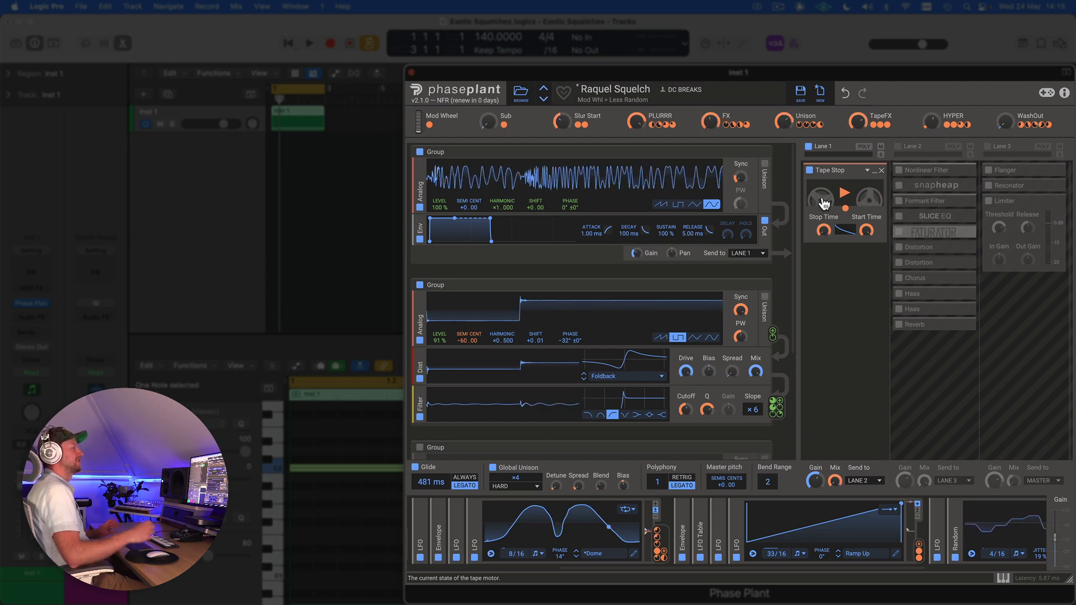
Play the loop with Lane 2 off and then on to compare the effect chain, leaving the lane enabled.
left_click(899, 147)
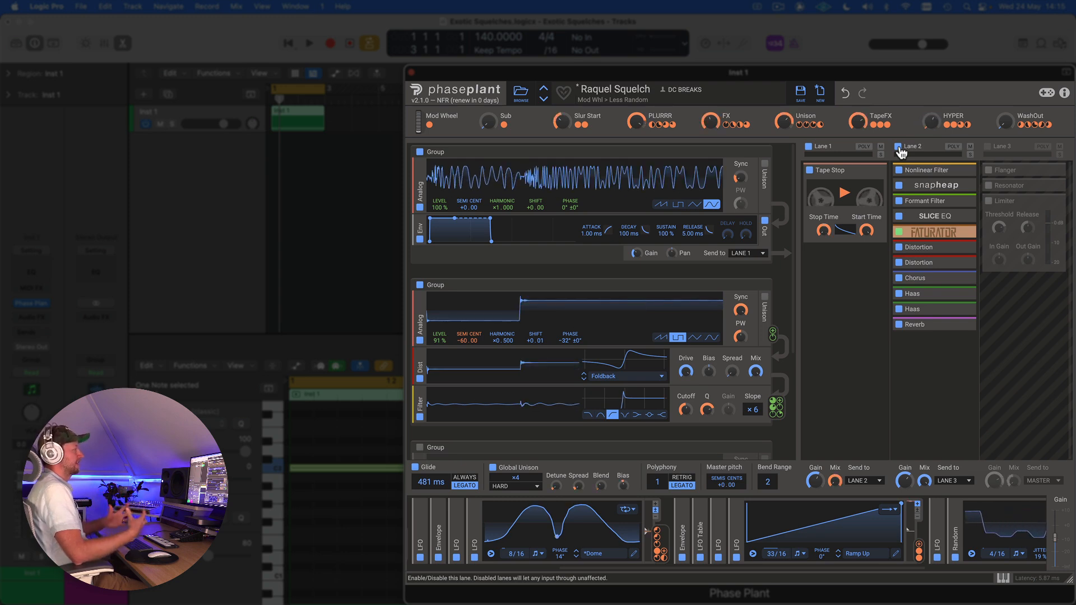
left_click(899, 146)
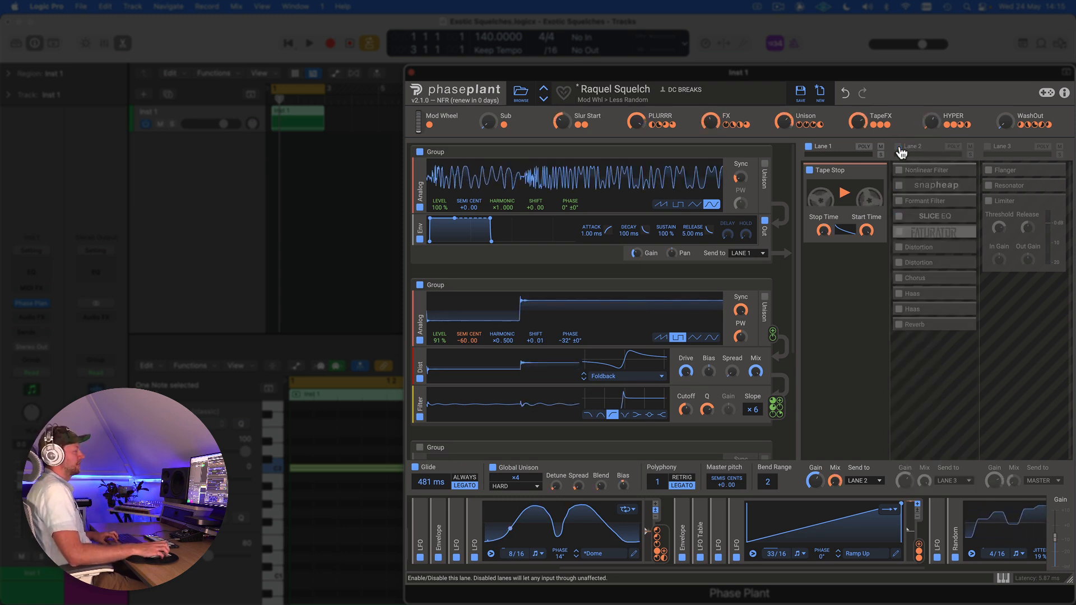
key("space")
left_click(899, 147)
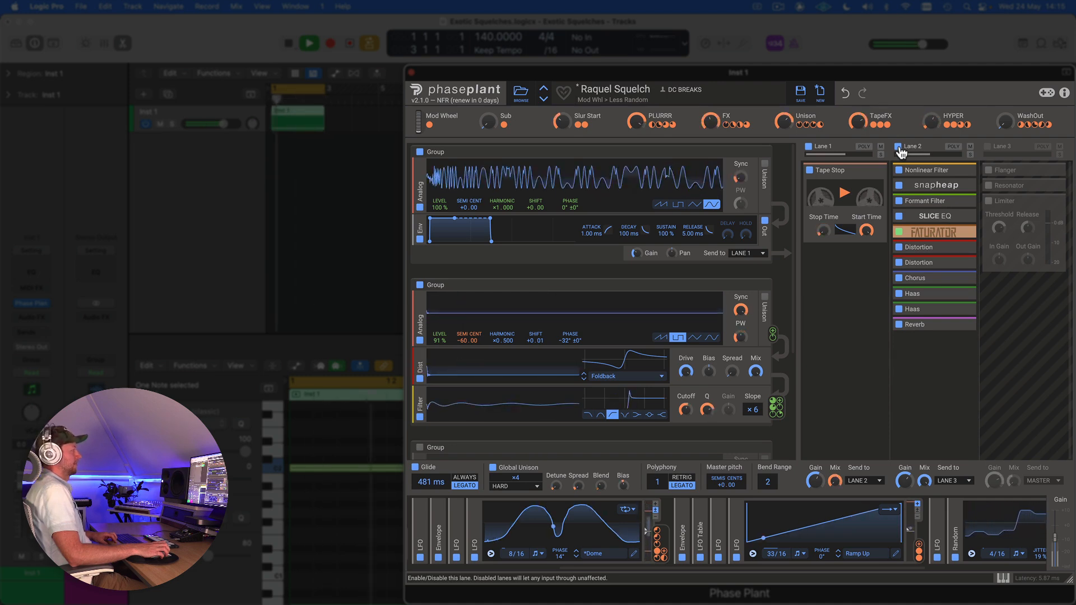
key("space")
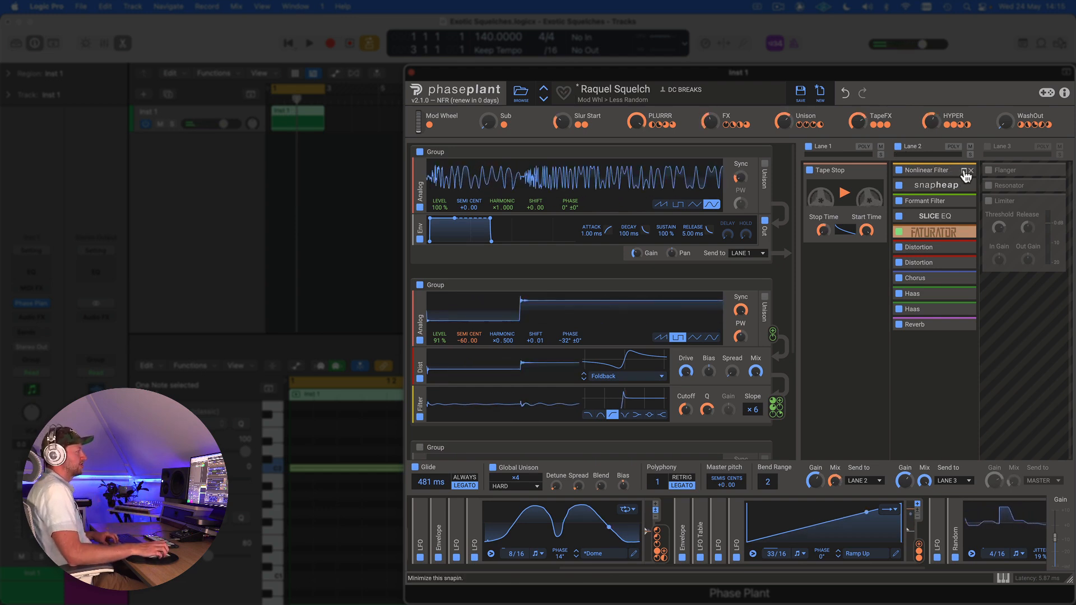
Examine the Nonlinear Filter's settings in Lane 2, collapse it, and expand the Snap Heap running 808 Clipper.
left_click(965, 173)
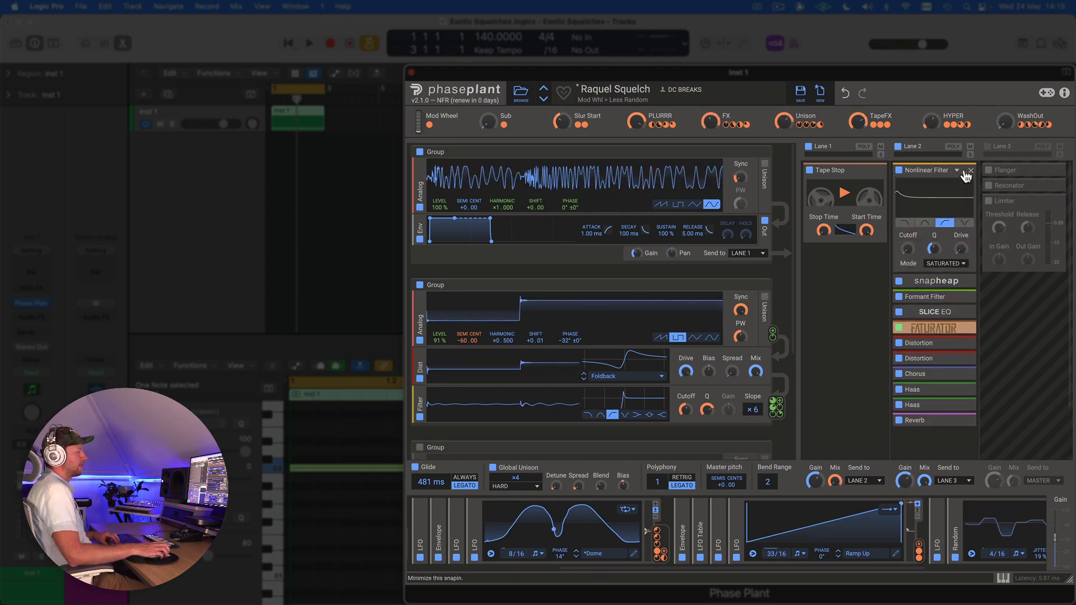
left_click(964, 173)
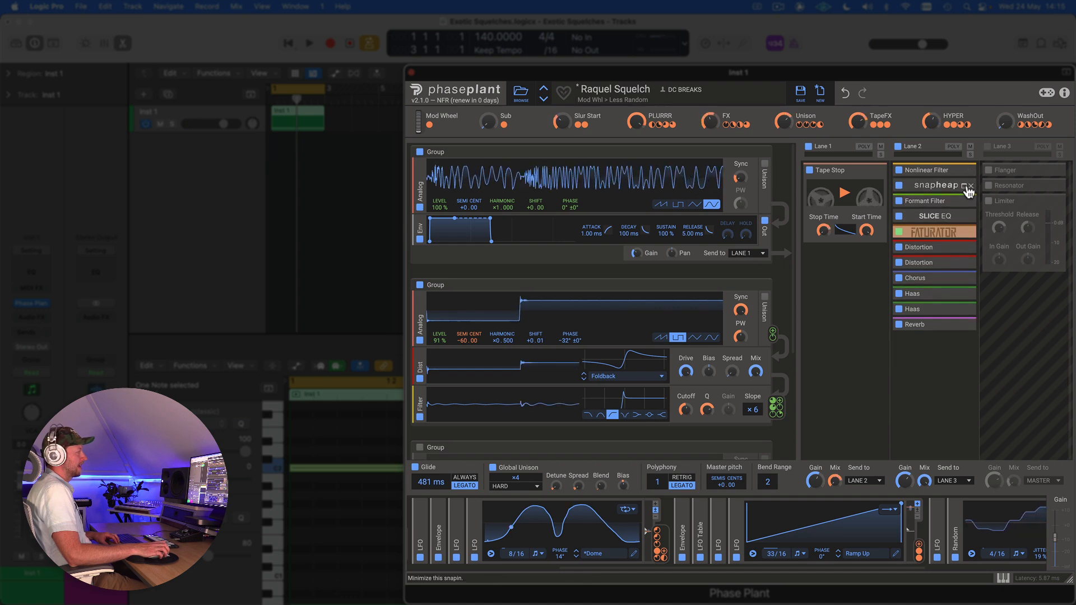
left_click(964, 187)
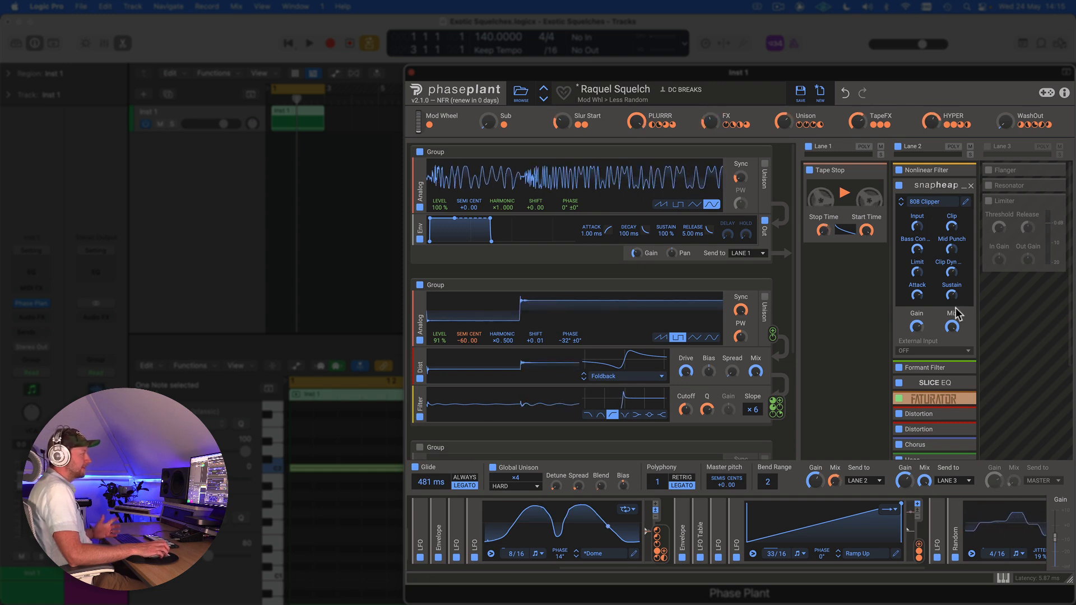
Disable every Lane 2 effect after the Snap Heap, from the Formant Filter through the Reverb.
scroll(942, 325, "down", 3)
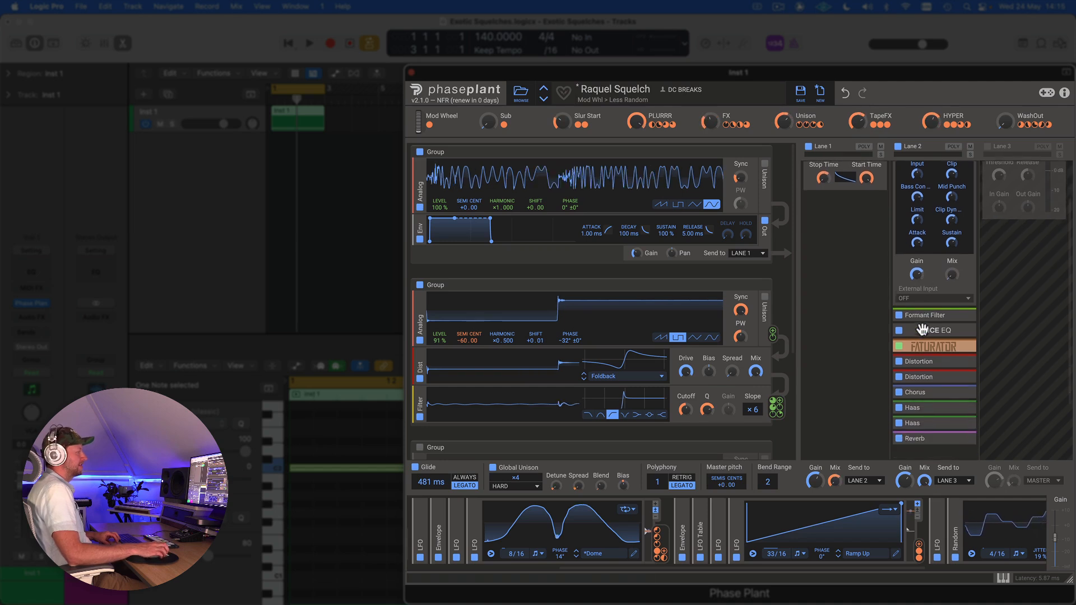
left_click(899, 312)
left_click(899, 326)
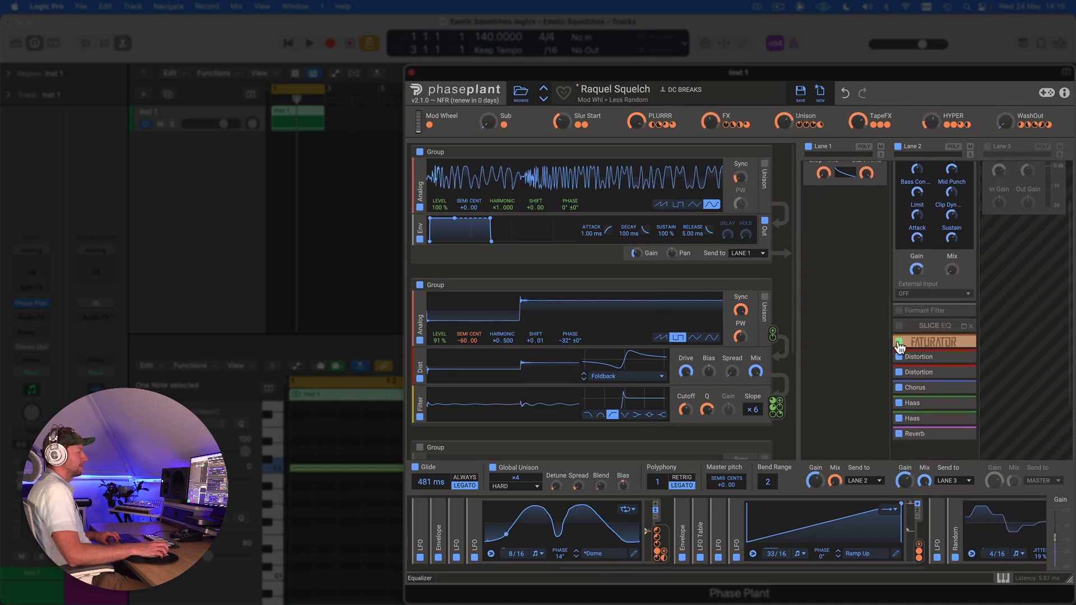
left_click(899, 341)
left_click(899, 357)
left_click(899, 372)
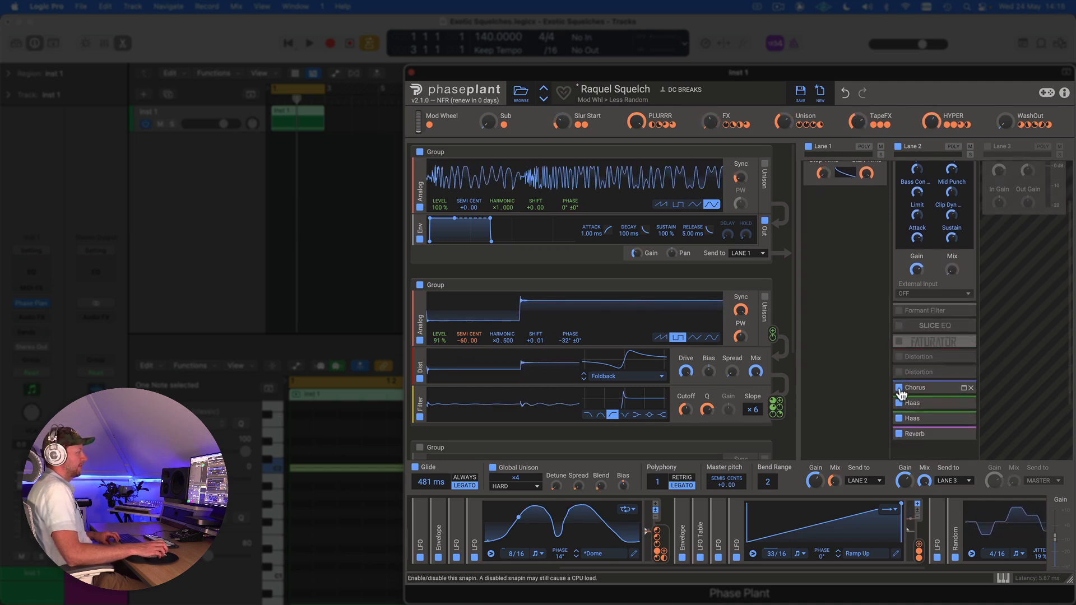
left_click(899, 403)
left_click(899, 418)
left_click(899, 434)
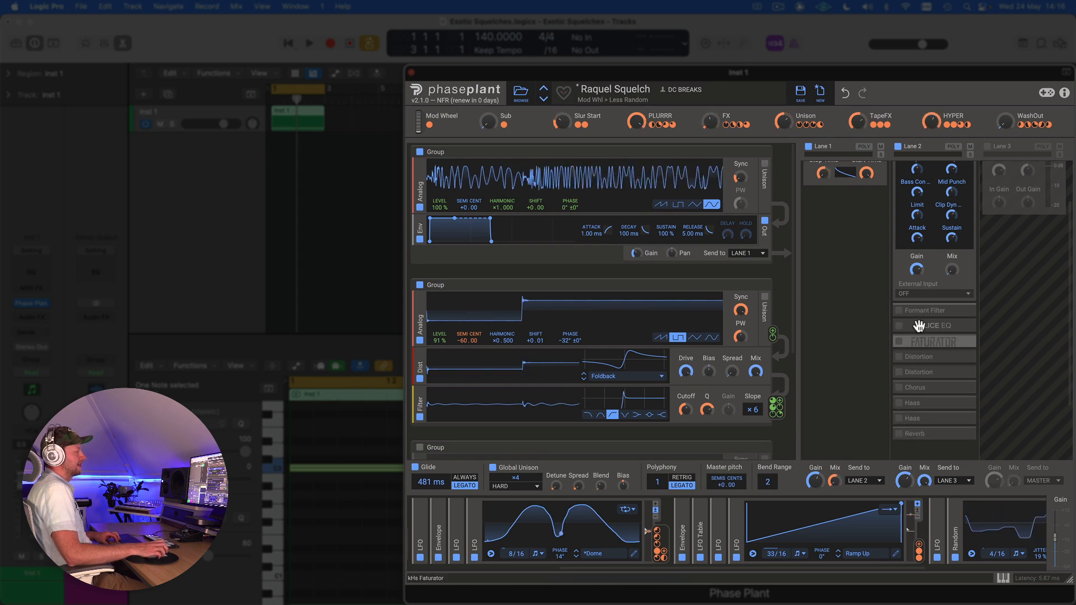
scroll(924, 326, "up", 3)
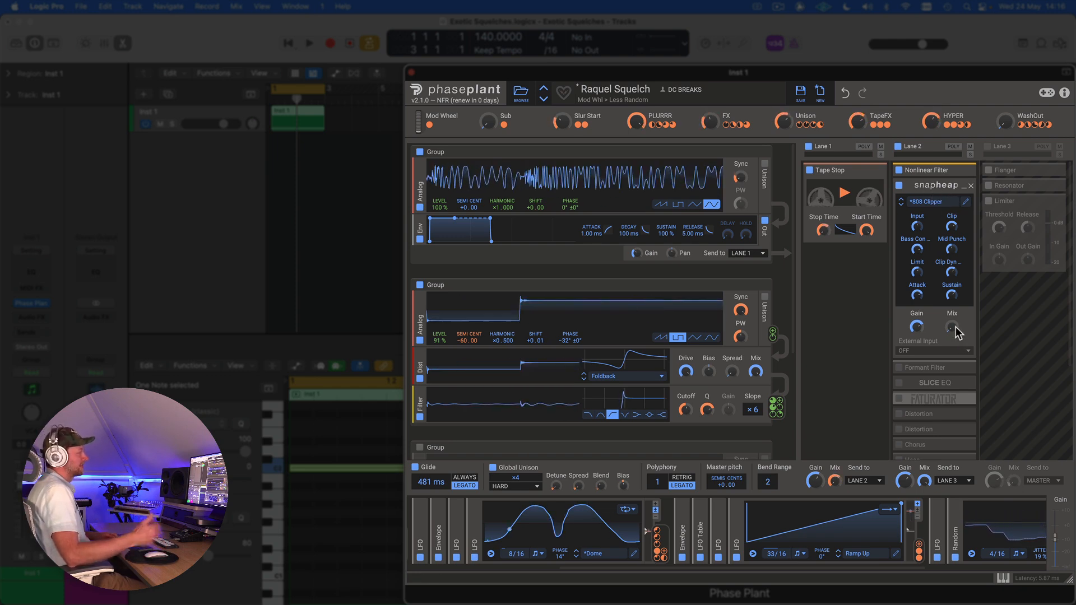
Raise the Snap Heap's Mix to full during playback, compare the sound with it off and on, and stop the loop.
key("space")
mouse_move(956, 327)
left_mouse_down()
mouse_move(956, 242)
mouse_move(956, 328)
left_mouse_up()
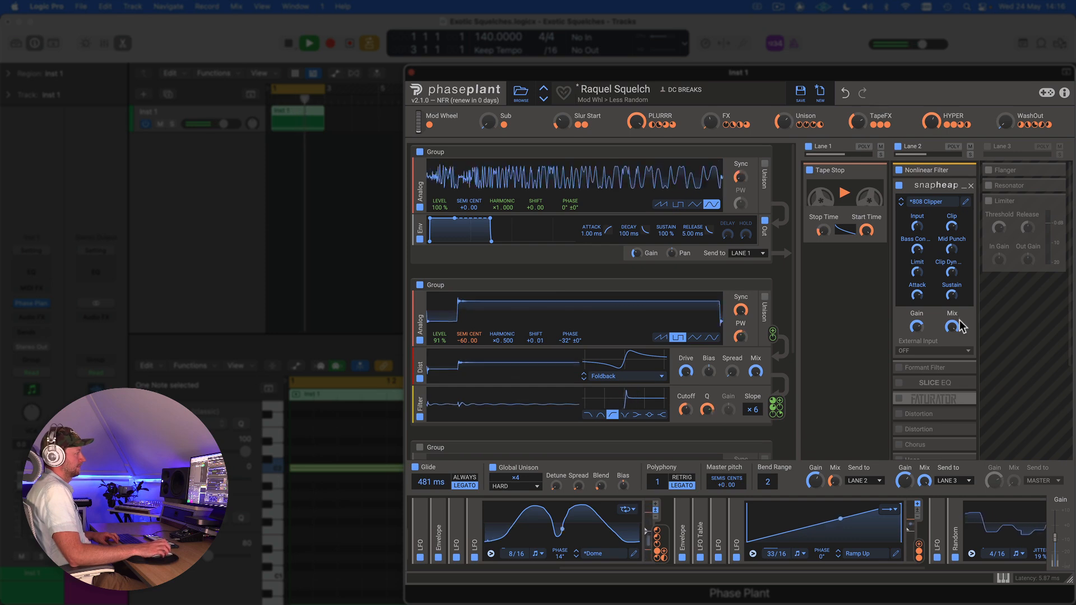
left_click(900, 186)
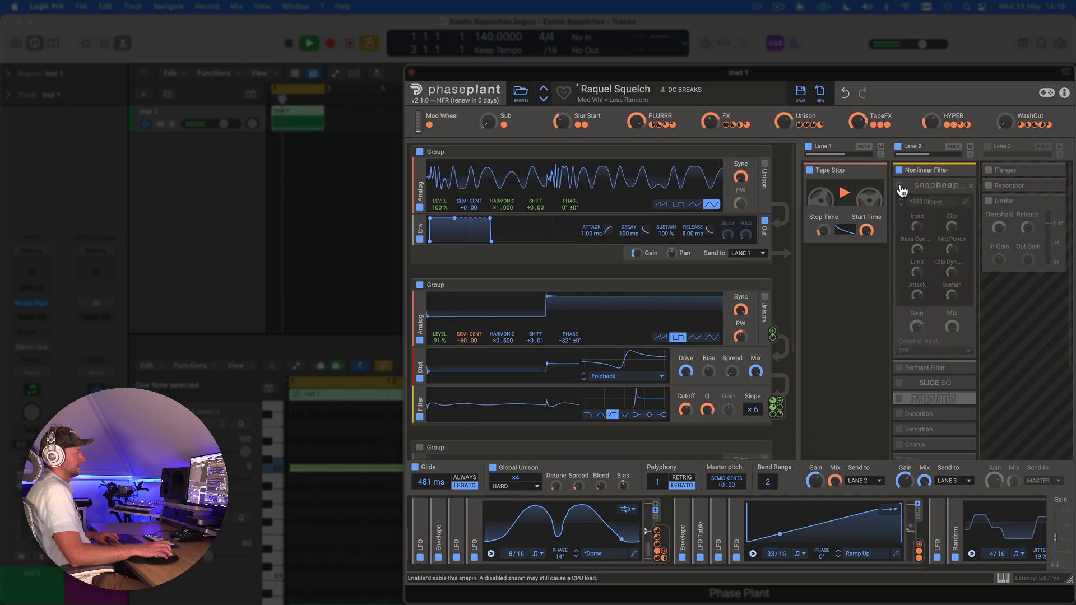
left_click(900, 186)
key("space")
Enable and expand the Formant Filter in Lane 2 and reveal the Rippler LFO Table modulating its two frequencies.
scroll(936, 300, "down", 3)
left_click(899, 315)
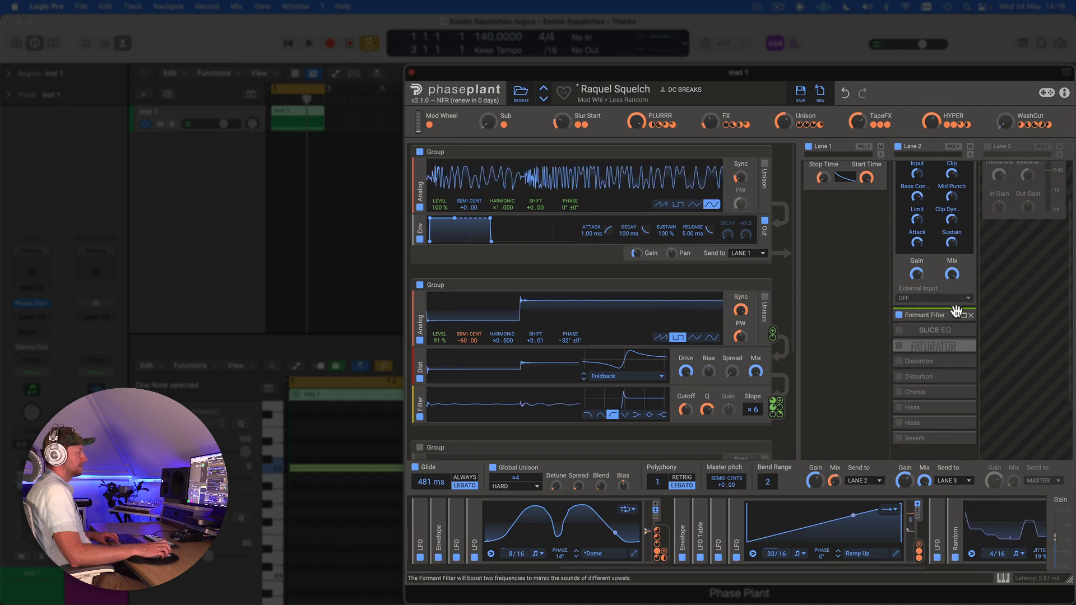
left_click(964, 316)
scroll(949, 333, "down", 5)
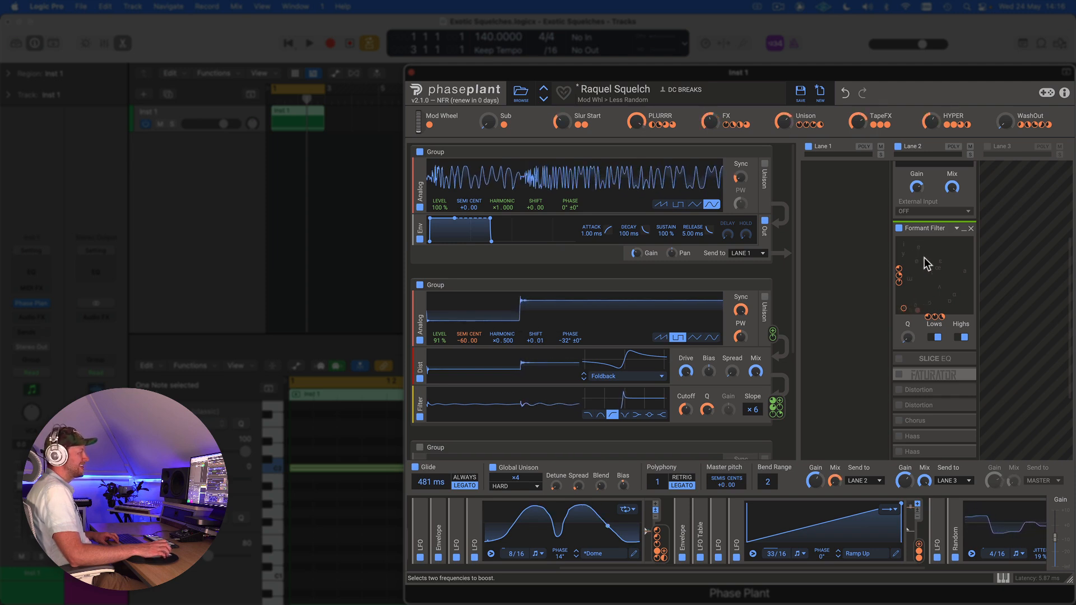
left_click(928, 316)
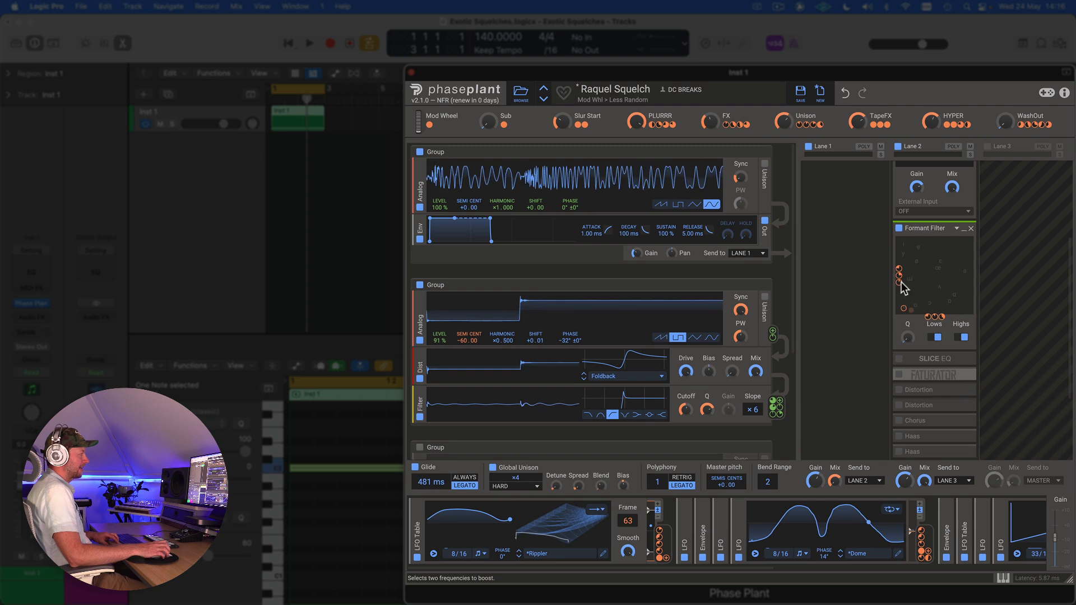
mouse_move(942, 313)
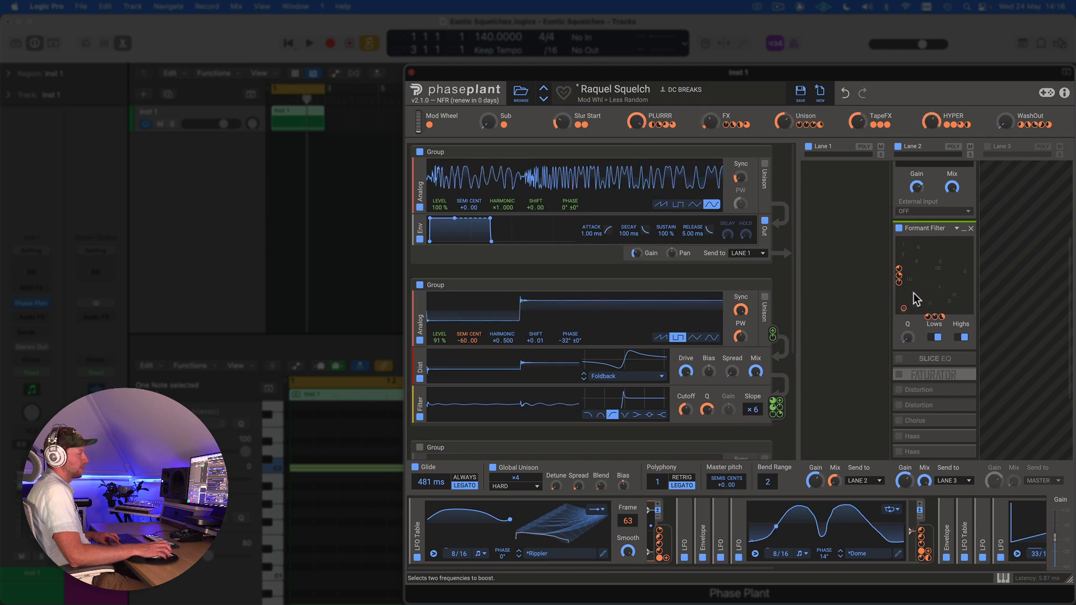
Play the loop with the Formant Filter off and on to compare, leaving it enabled.
left_click(900, 229)
left_click(899, 229)
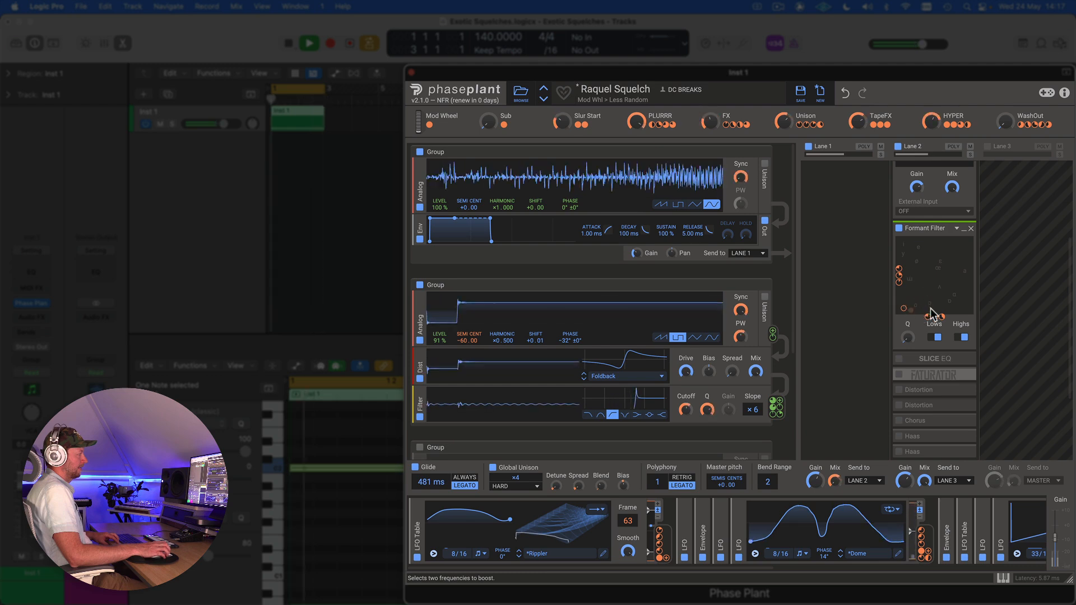
key("space")
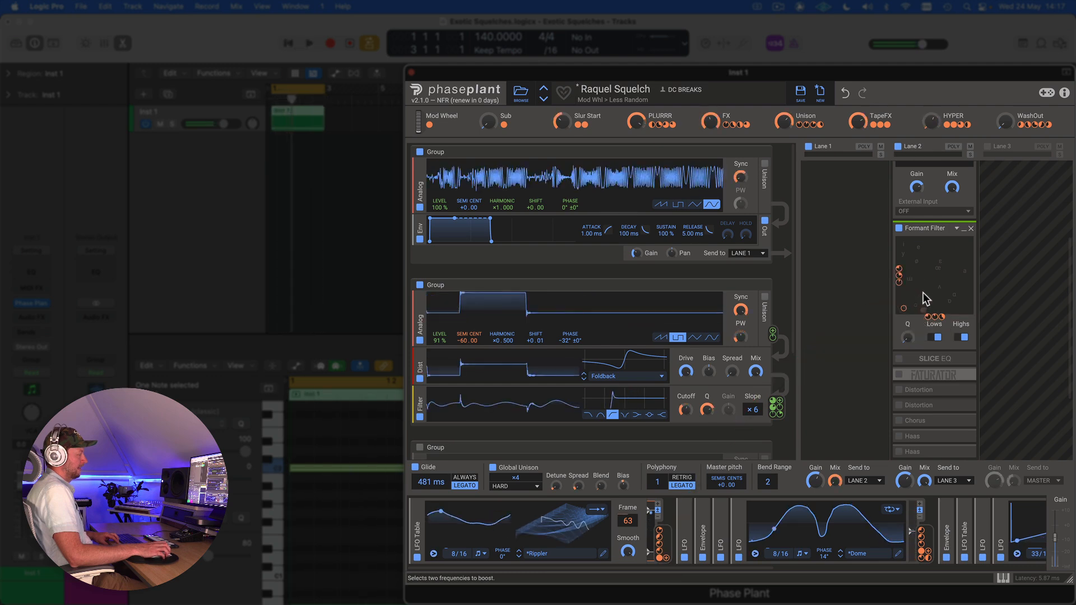
Collapse the Formant Filter, and enable and expand the Slice EQ and Faturator in Lane 2.
left_click(964, 228)
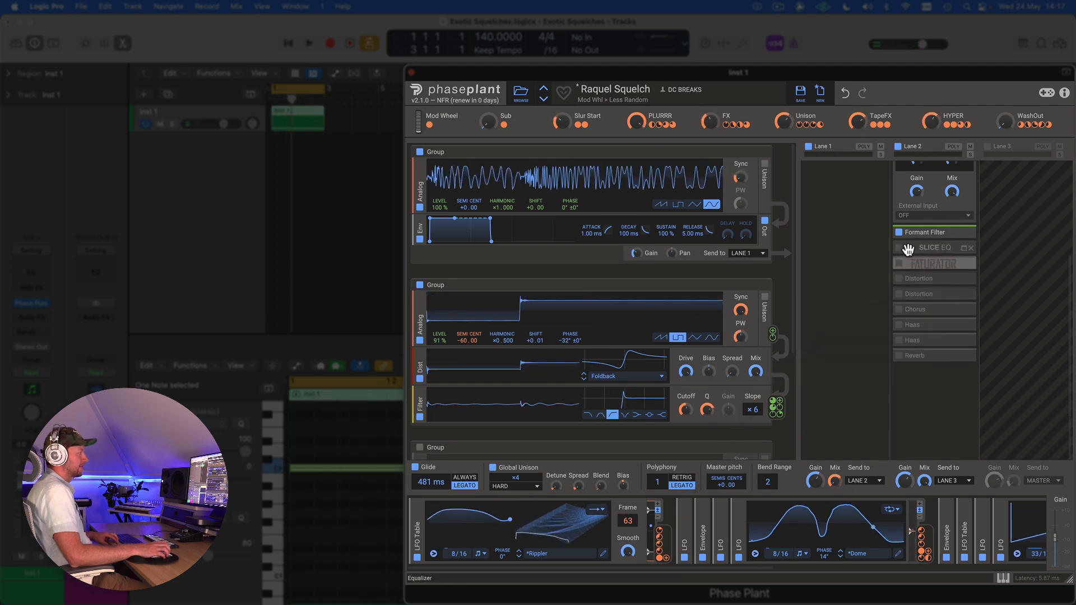
left_click(964, 248)
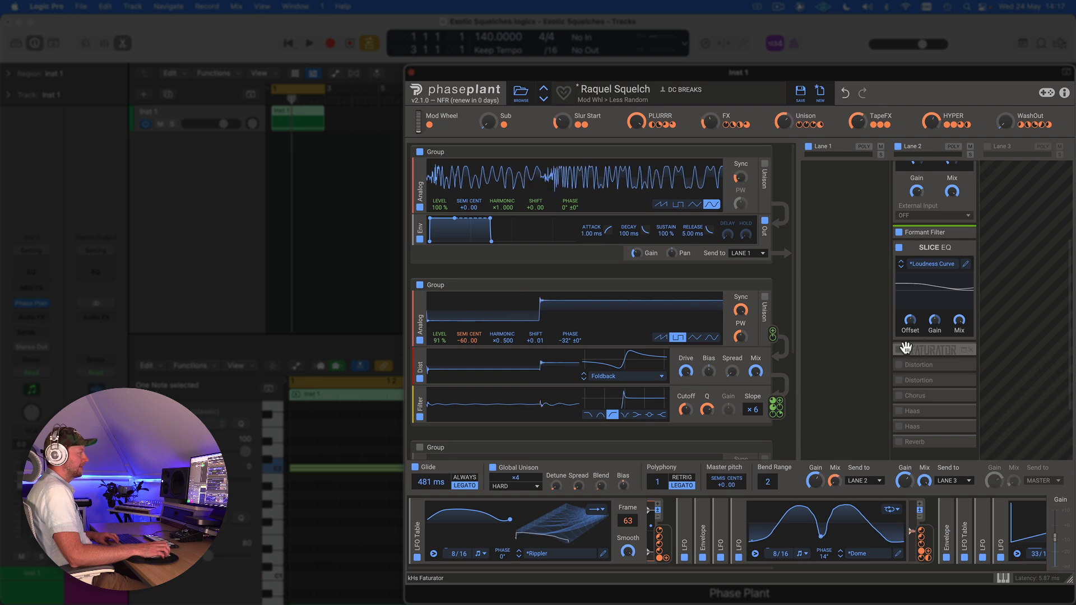
left_click(960, 350)
scroll(948, 328, "down", 2)
scroll(948, 329, "down", 1)
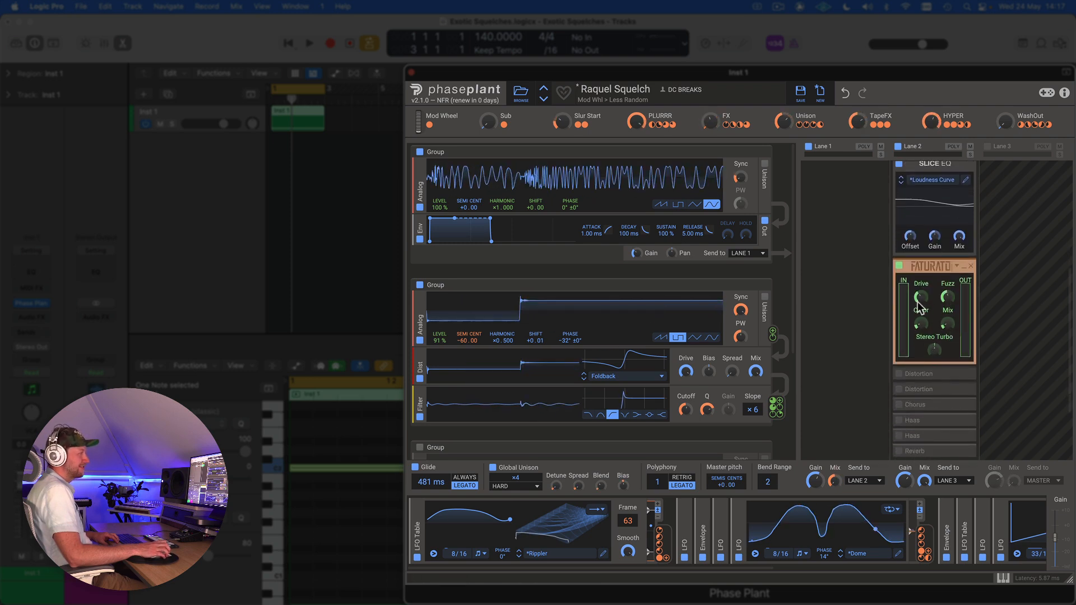
Enable and expand the two Lane 2 Distortion effects, Overdrive and Quantize.
scroll(940, 321, "down", 1)
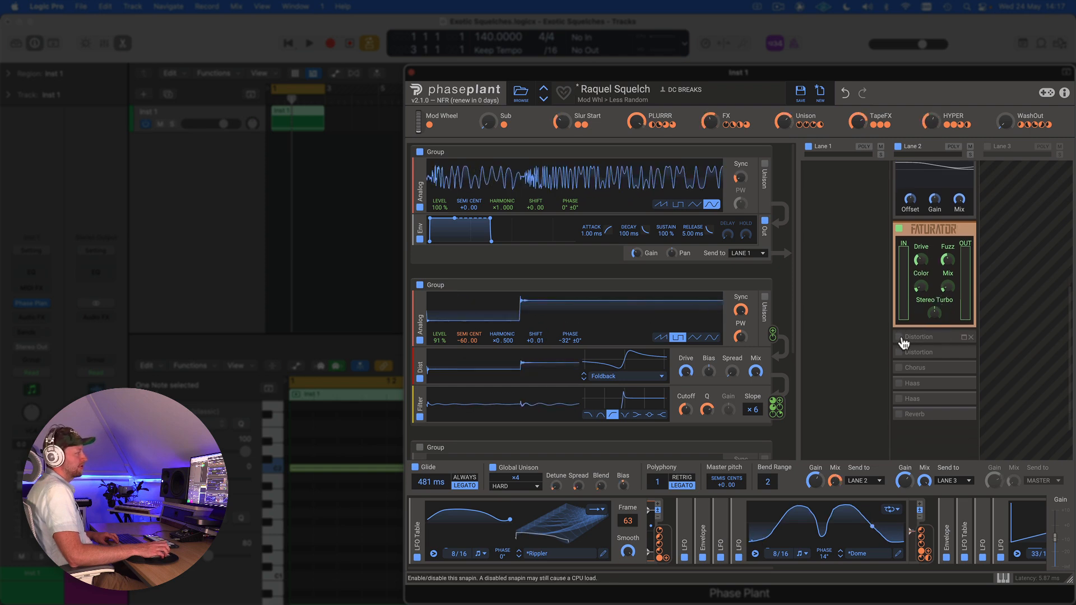
left_click(964, 337)
scroll(939, 318, "down", 2)
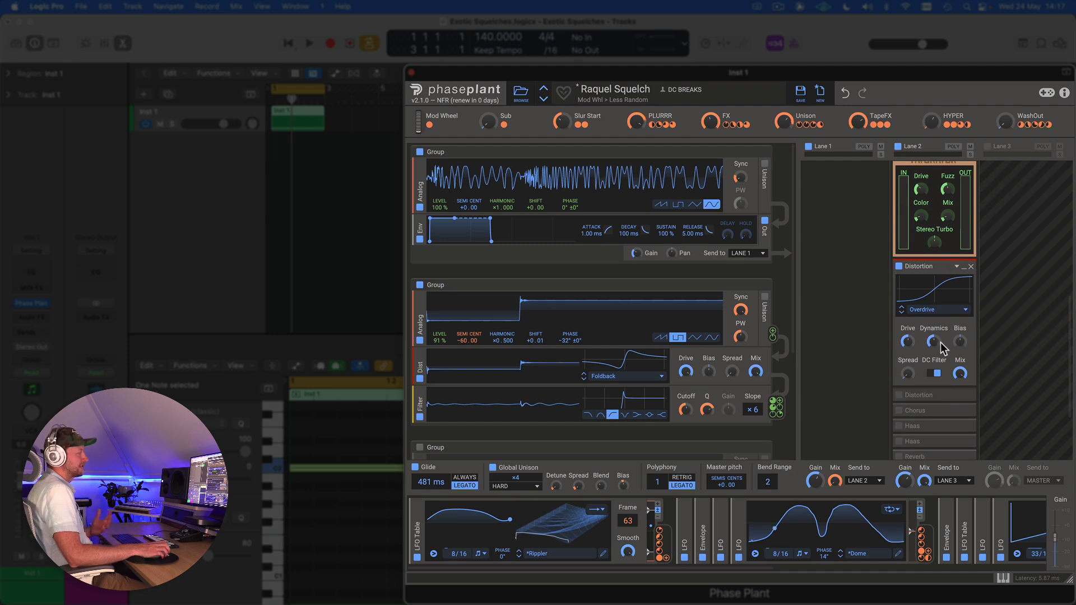
scroll(923, 338, "down", 1)
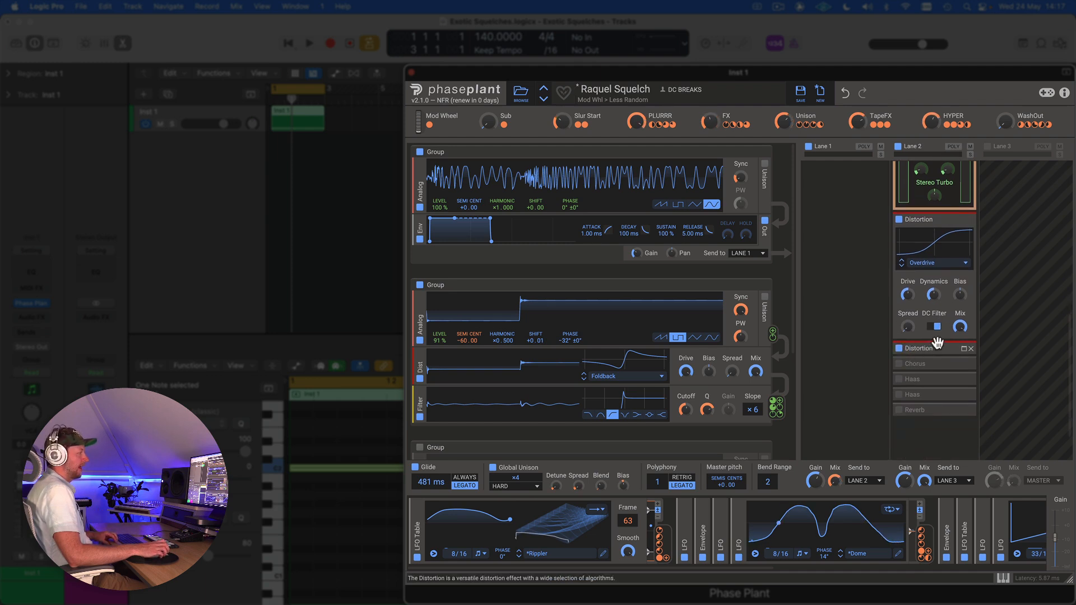
left_click(963, 350)
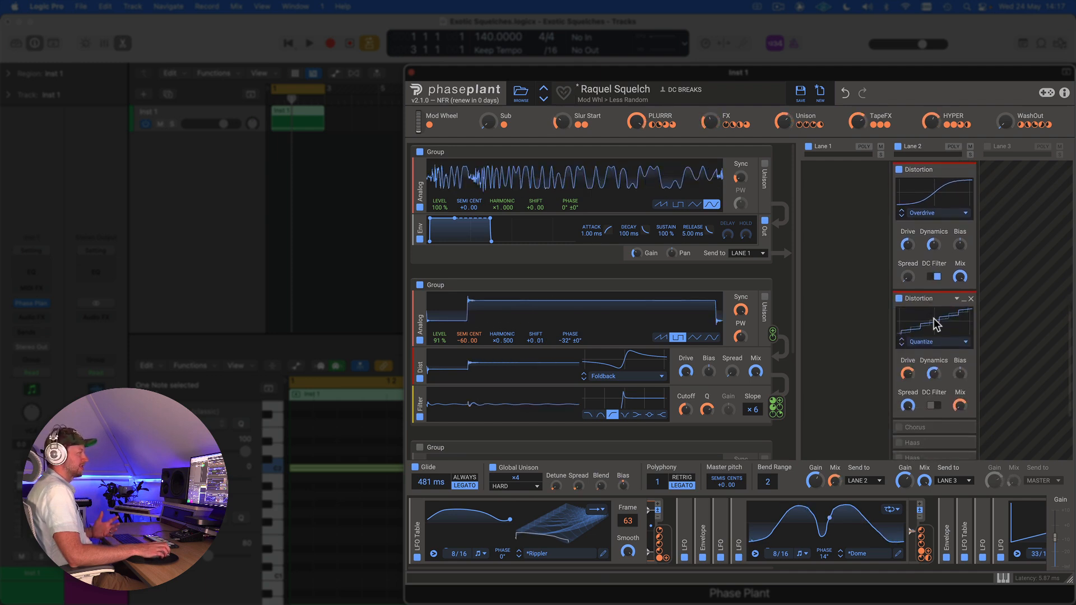
Examine the Quantize distortion's modulated Drive and Mix, and expand the Pyramid LFO among the modulators.
scroll(935, 320, "down", 1)
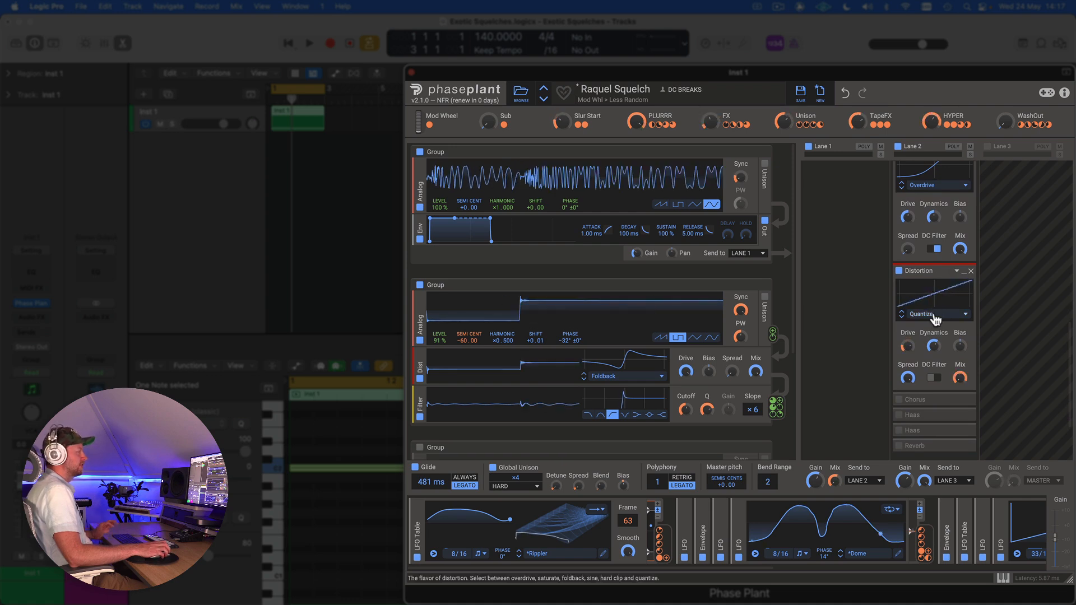
scroll(933, 308, "up", 1)
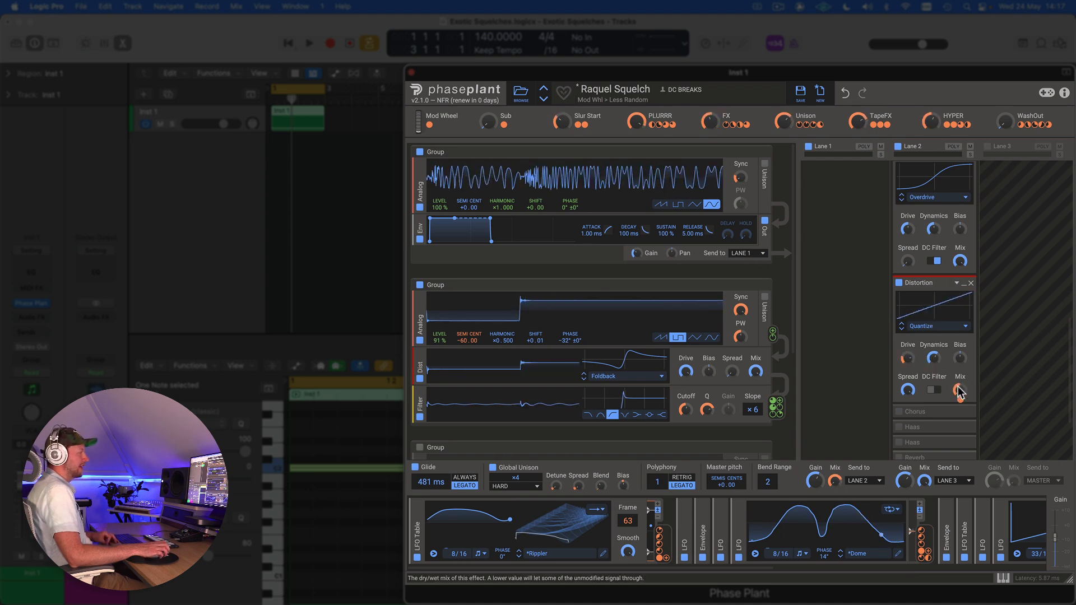
left_click(910, 368)
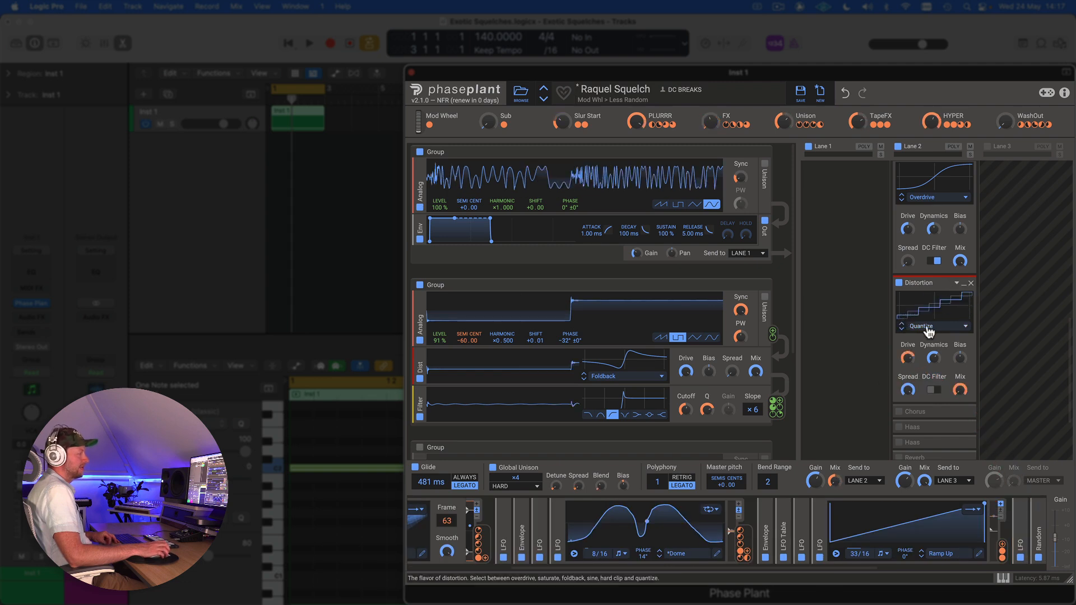
left_click(1023, 520)
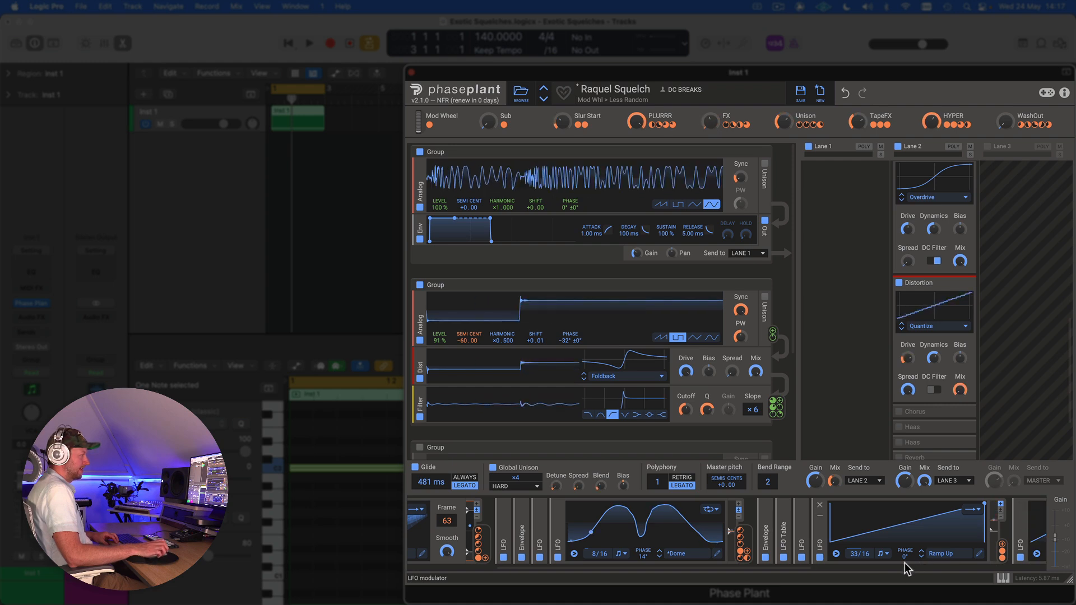
left_click_drag(797, 569, 932, 565)
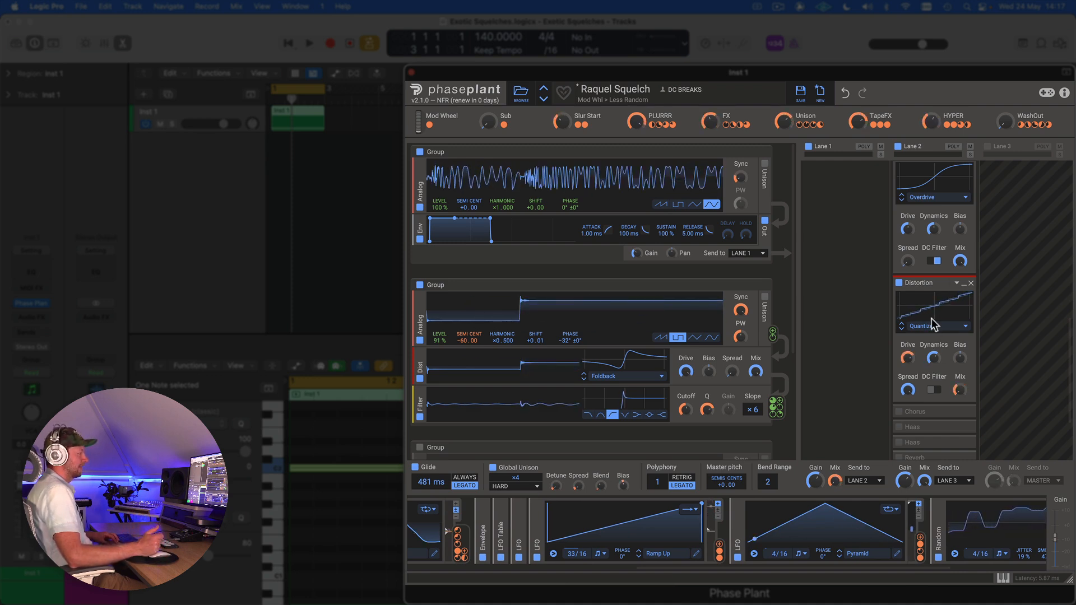
Play the loop with the Quantize distortion off and on to compare, leave it enabled and stop playback.
key("space")
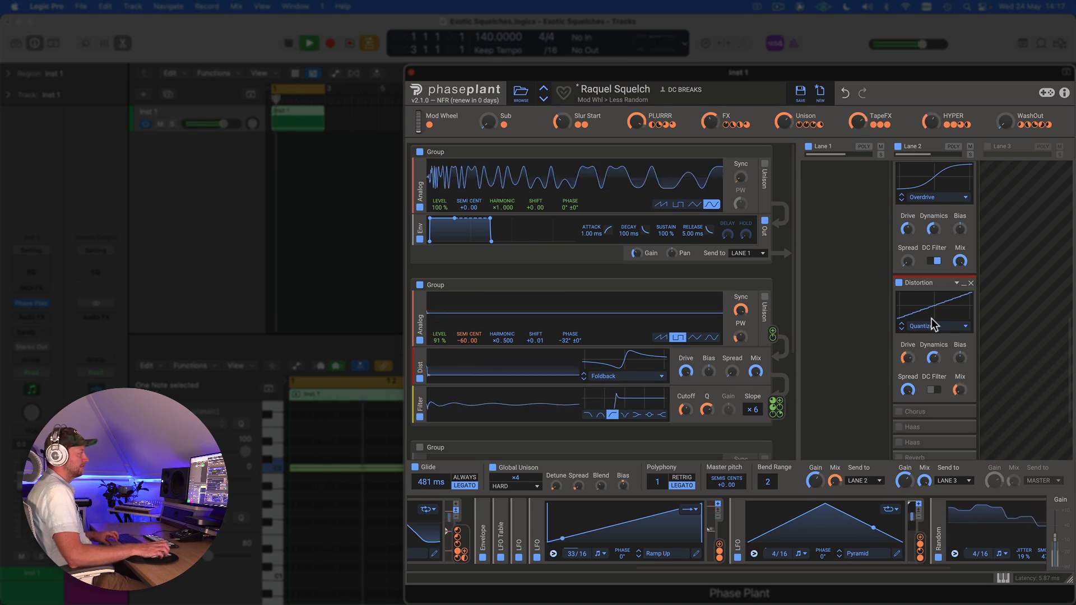
left_click(899, 284)
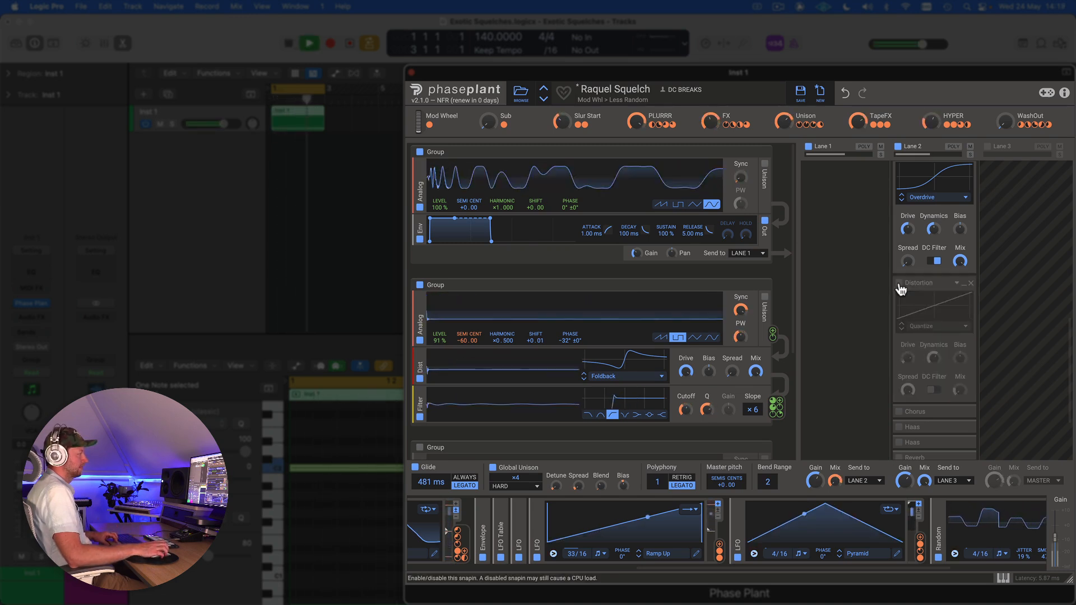
left_click(899, 284)
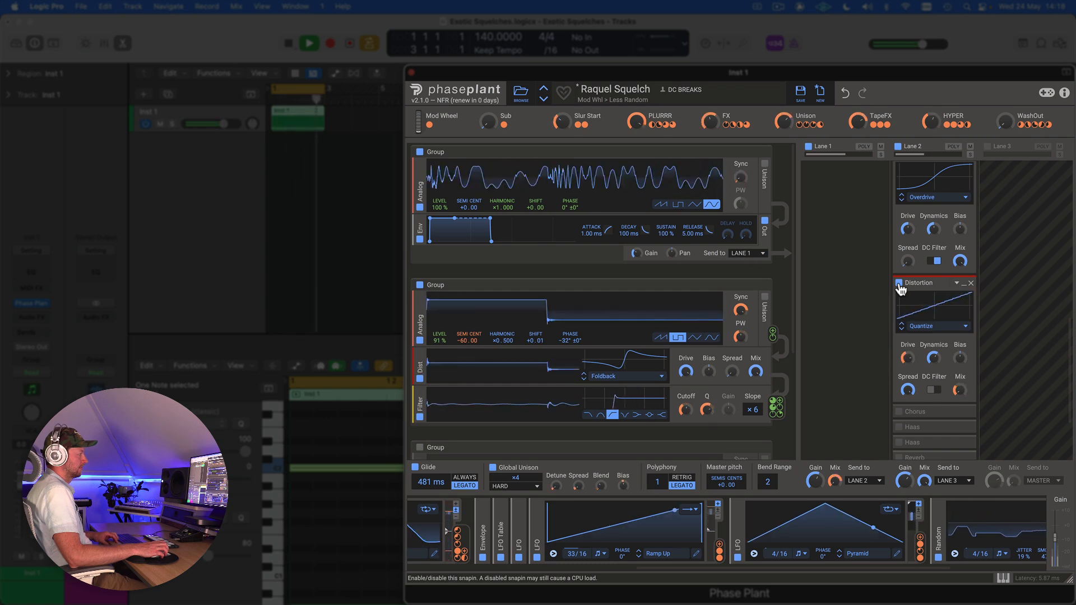
key("space")
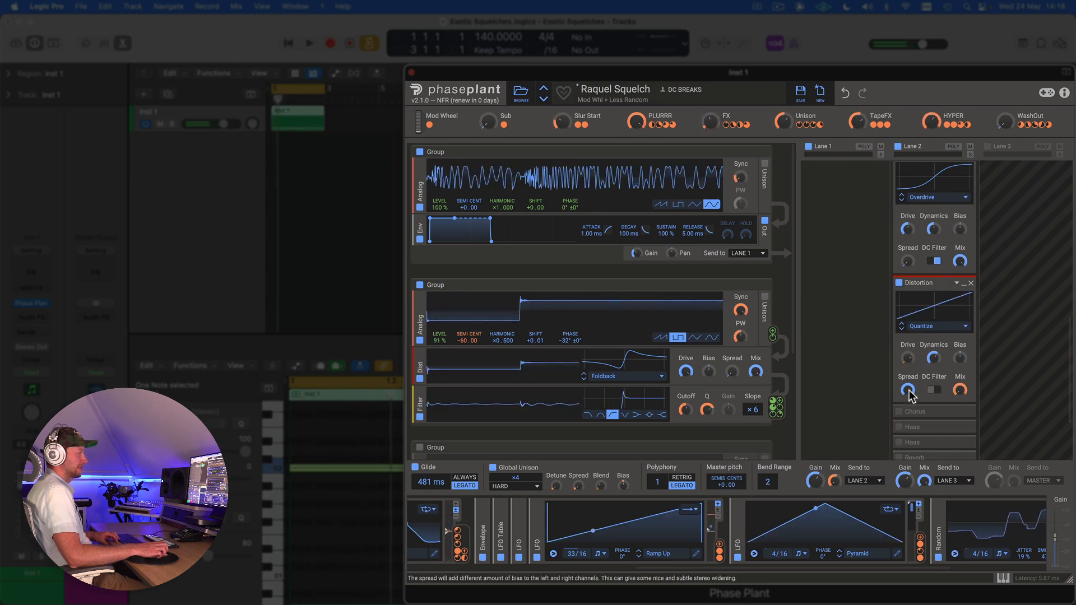
key("space")
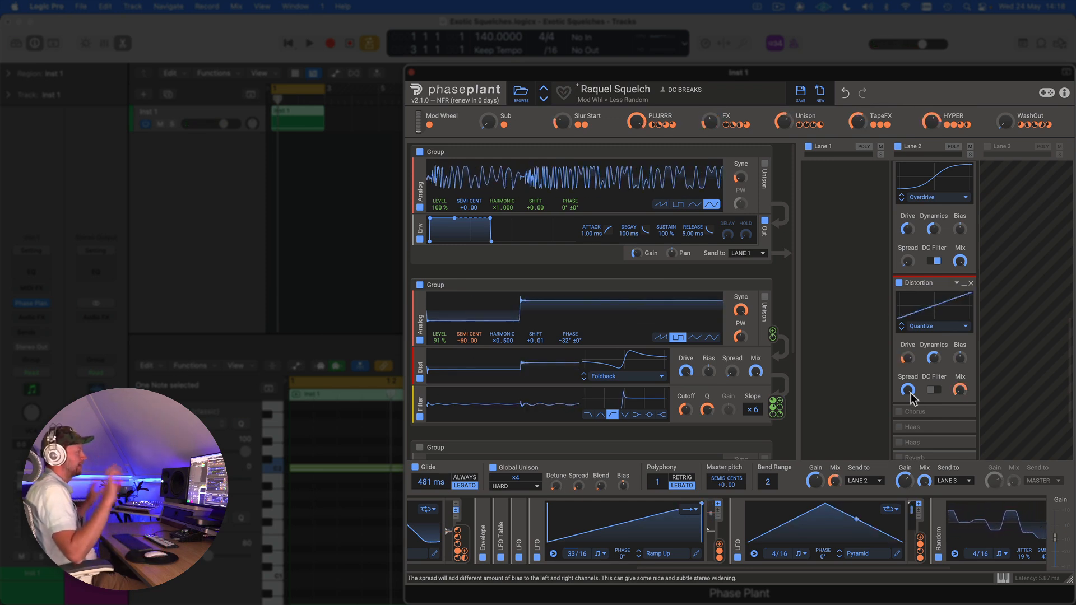
Enable and expand the Chorus in Lane 2 to show its Depth, Rate and Mix modulation.
scroll(937, 337, "down", 2)
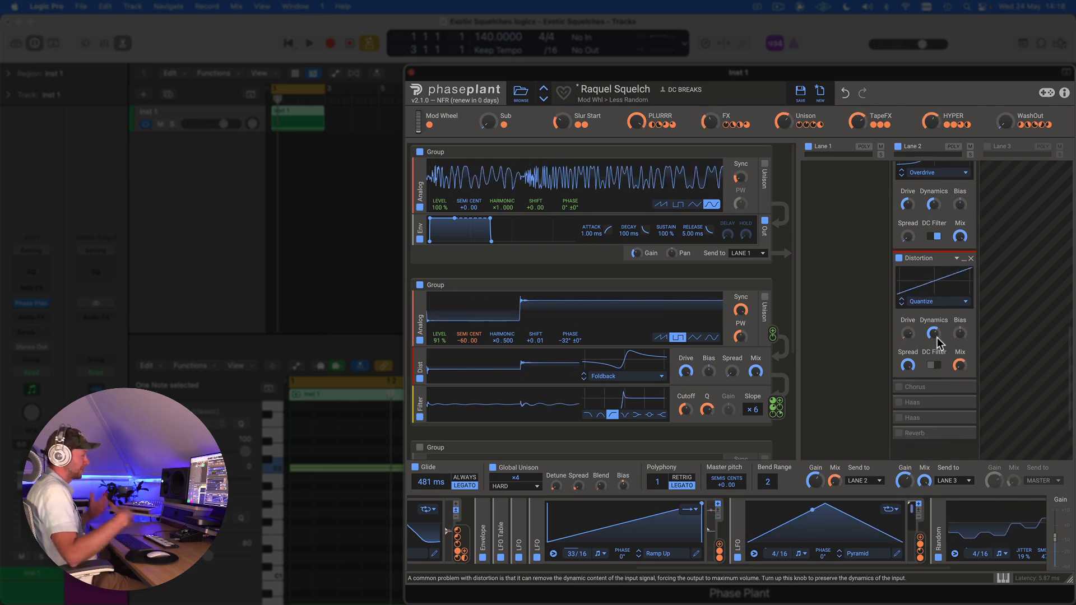
scroll(937, 337, "down", 3)
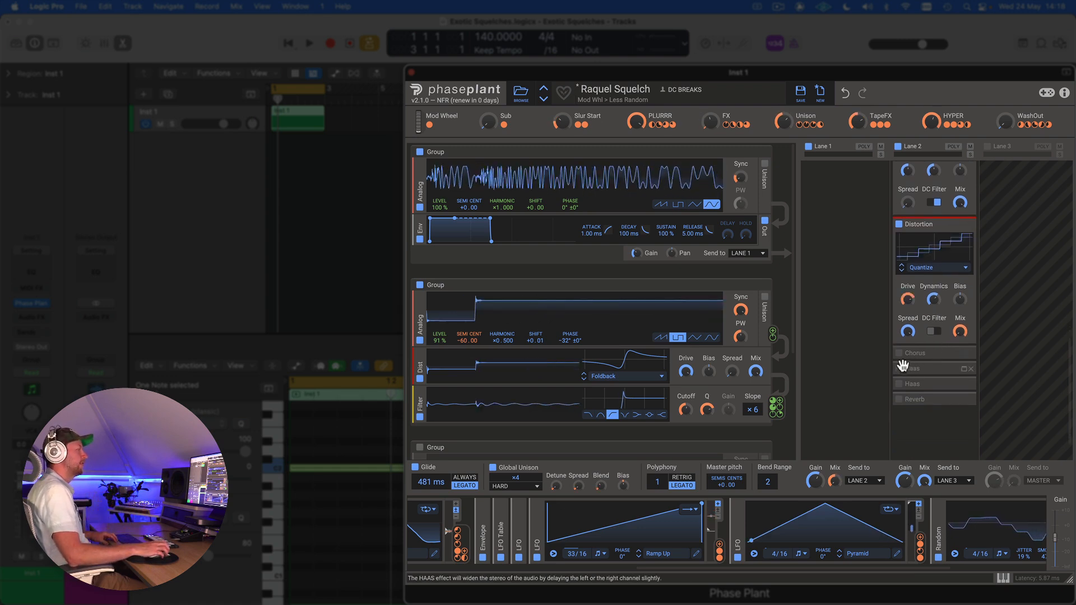
left_click(926, 351)
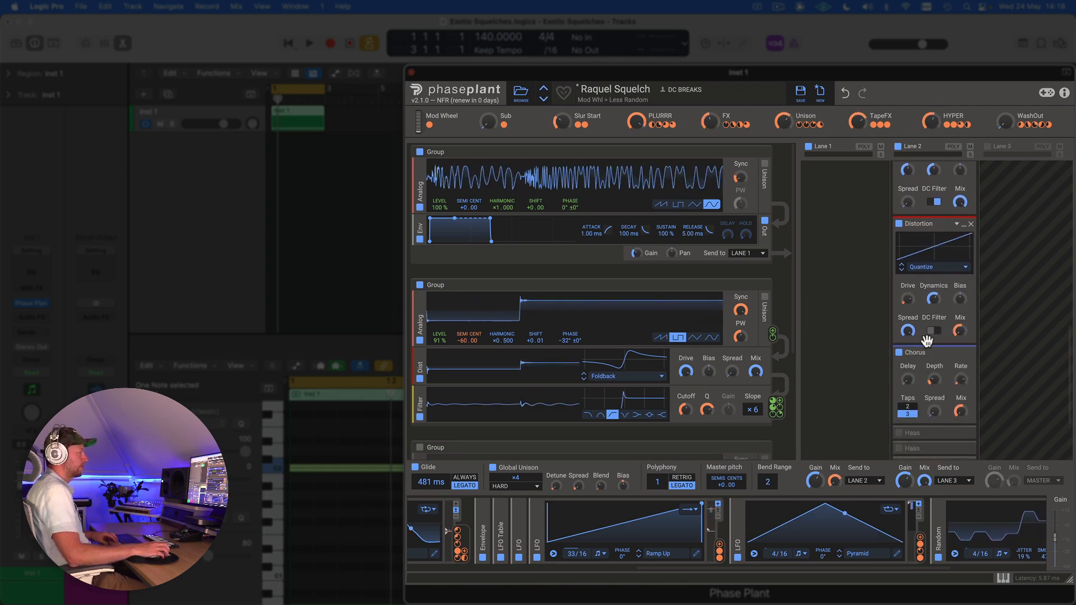
scroll(930, 339, "down", 8)
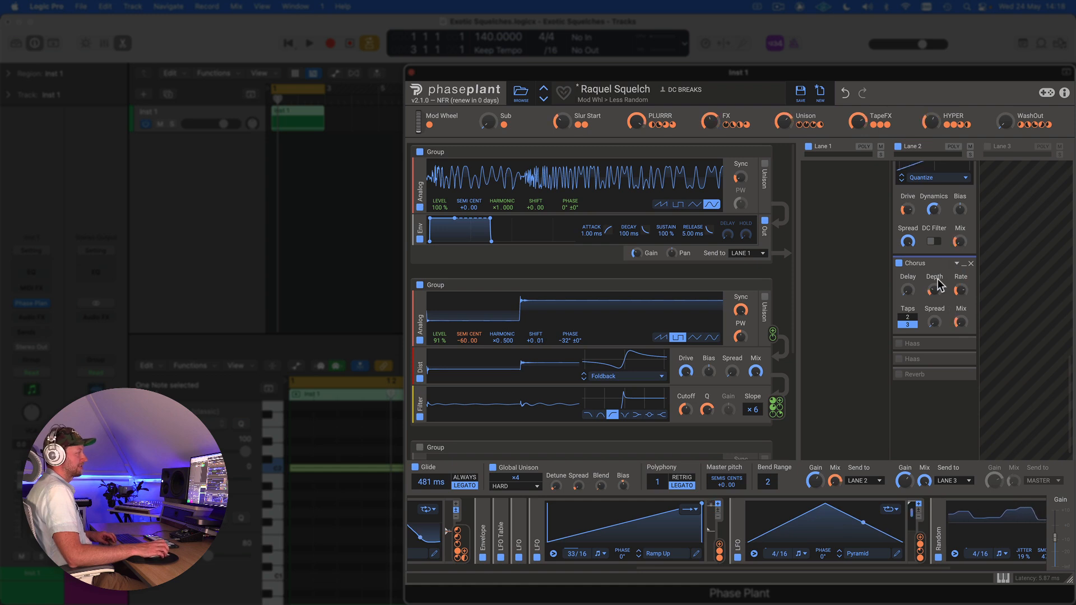
Play the loop with the Lane 2 Chorus off and on to compare, leave it enabled and stop playback.
key("space")
left_click(899, 264)
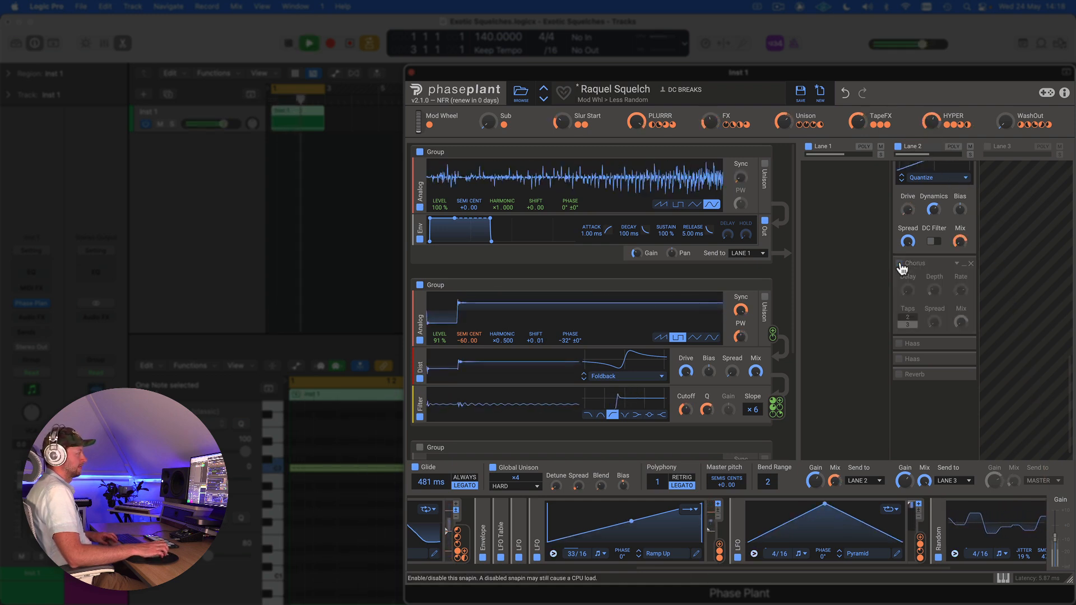
left_click(899, 264)
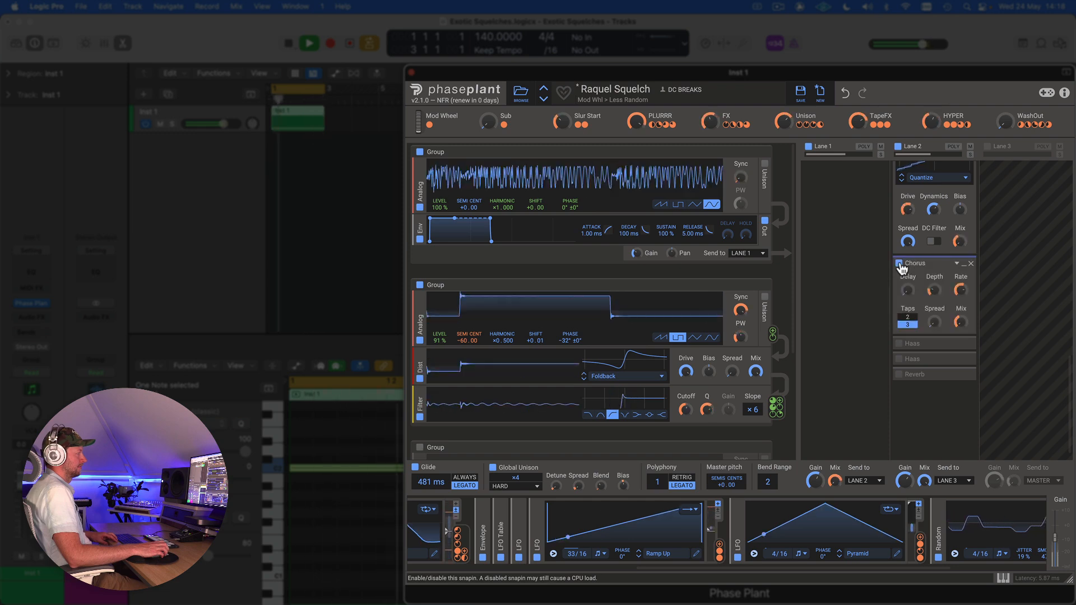
key("space")
Enable and expand the two Haas effects in Lane 2 to show their Delay and Channel settings.
left_click(964, 346)
scroll(905, 337, "down", 2)
left_click(899, 346)
left_click(964, 346)
scroll(936, 306, "down", 2)
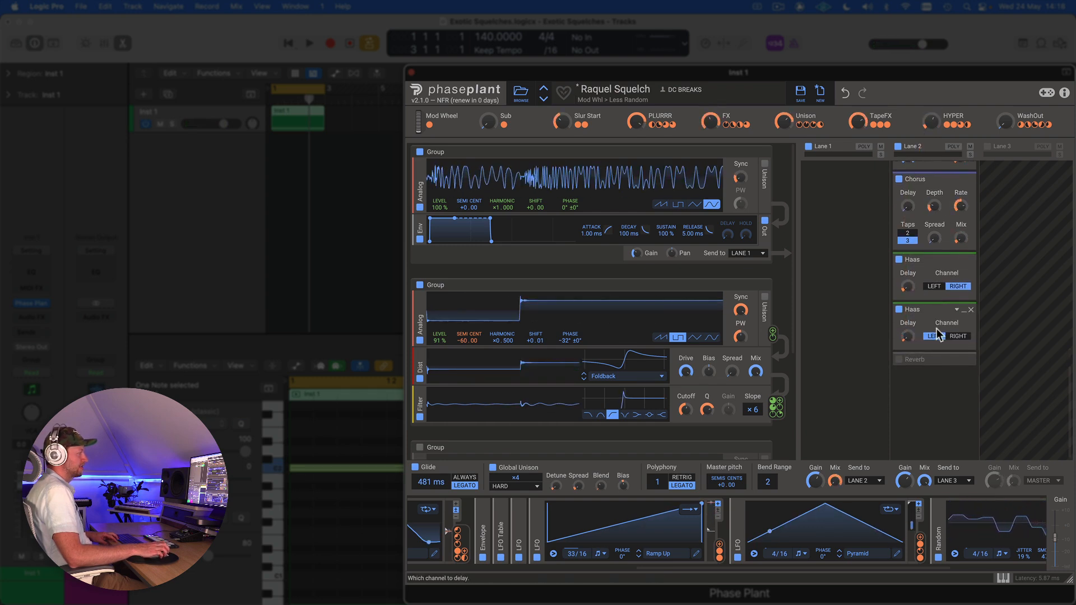
Play the loop with both Haas effects off and on to compare, leaving both enabled.
key("space")
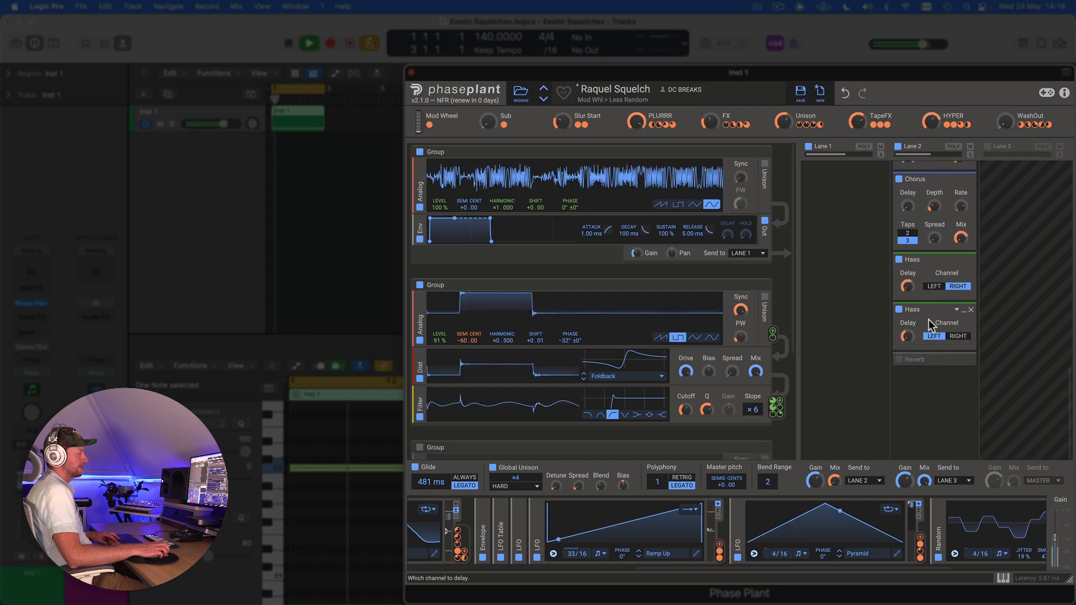
left_click(899, 260)
left_click(899, 310)
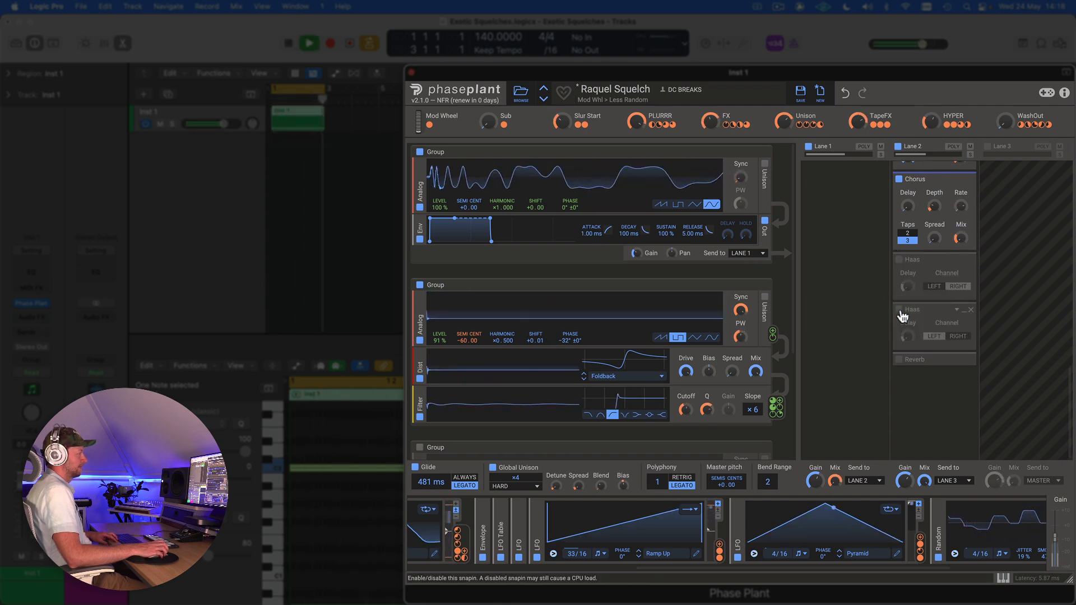
left_click(899, 309)
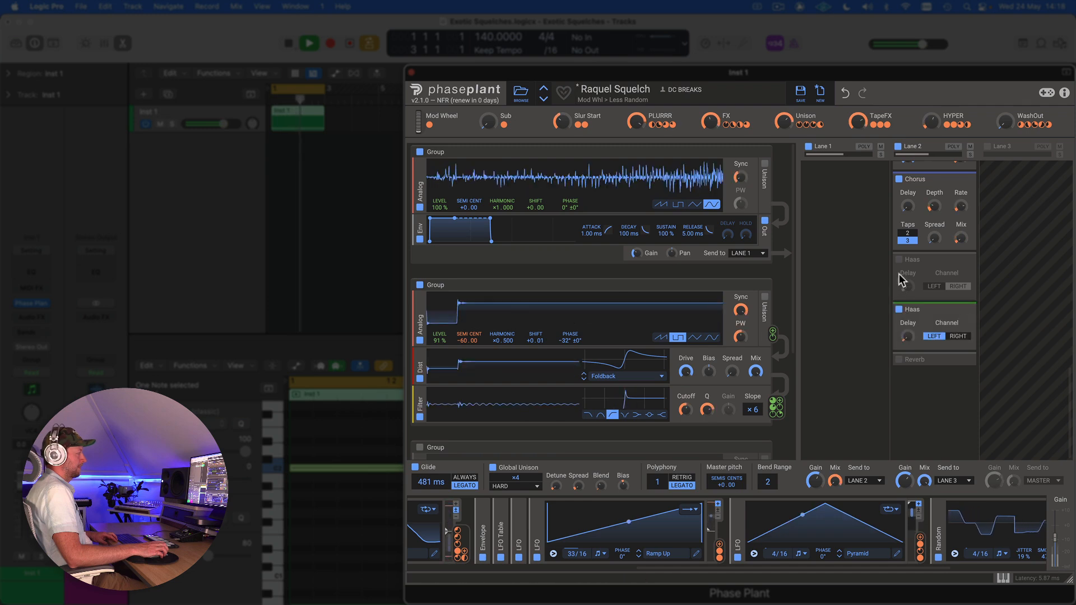
left_click(899, 260)
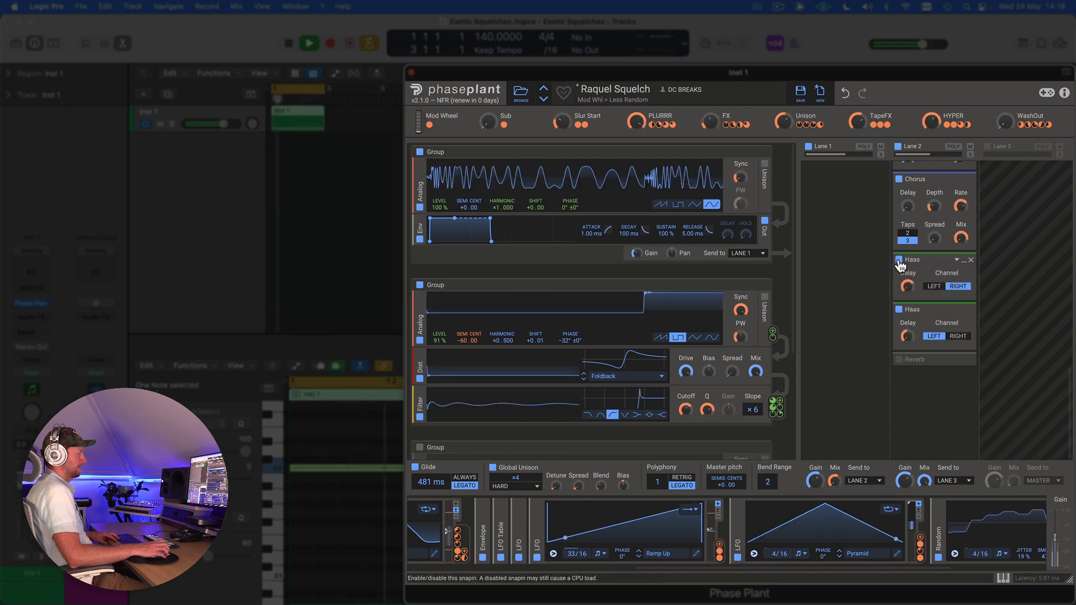
Enable and expand the Reverb at the end of Lane 2 and play the loop to hear it.
scroll(923, 304, "down", 1)
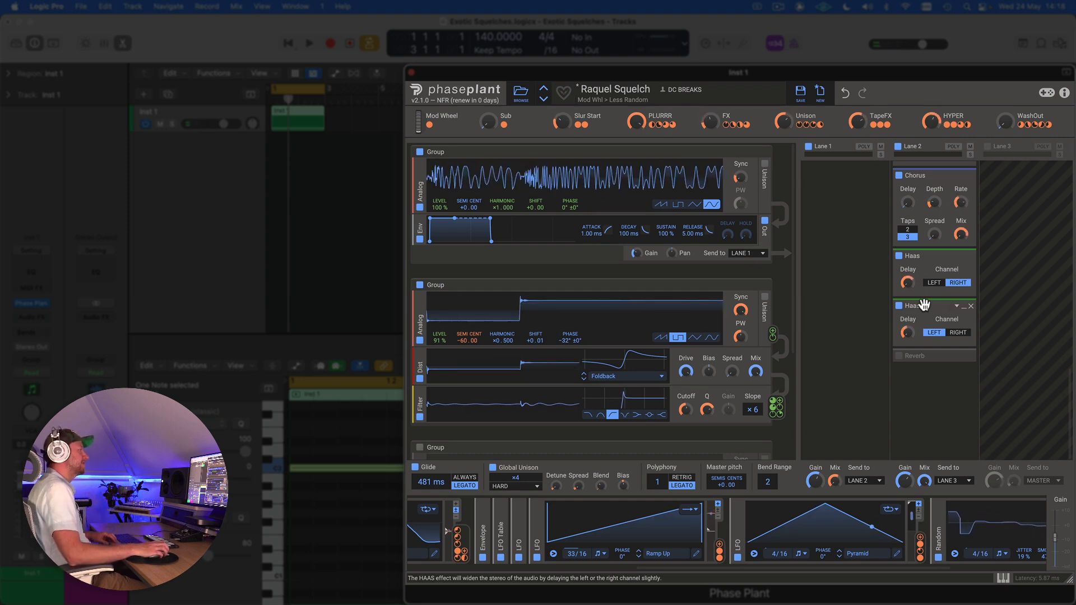
left_click(899, 356)
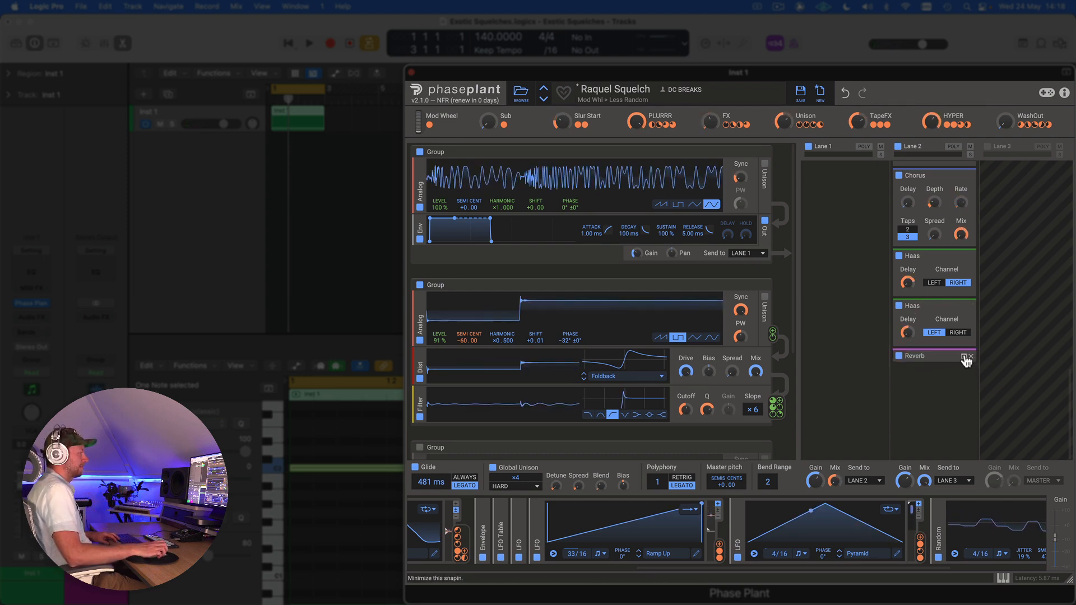
left_click(966, 357)
scroll(939, 353, "down", 3)
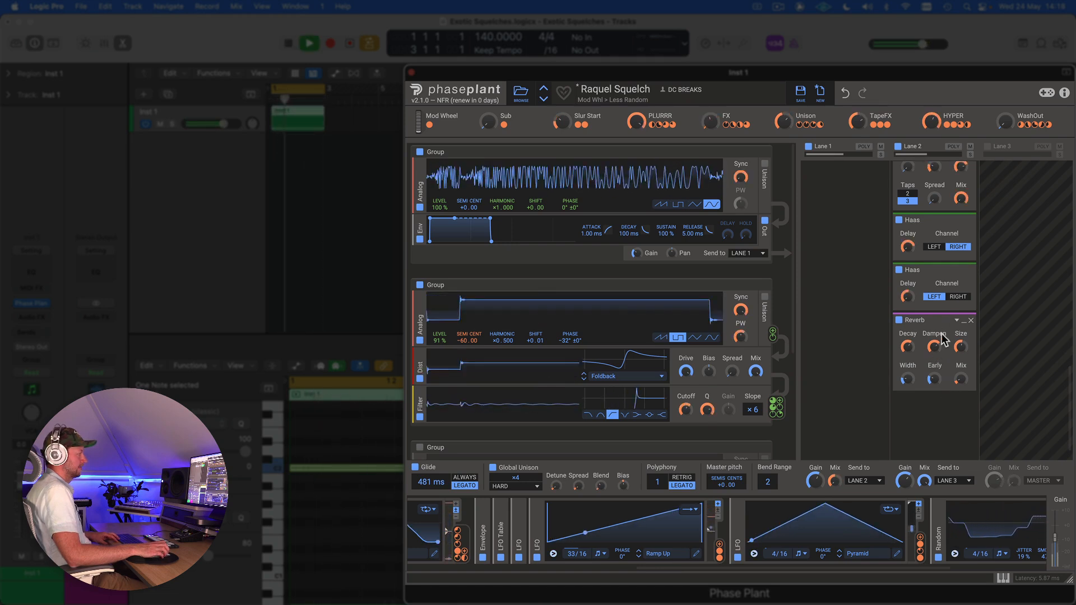
key("space")
Enable Lane 3 and expand its Flanger to show the modulated Delay.
scroll(941, 339, "up", 10)
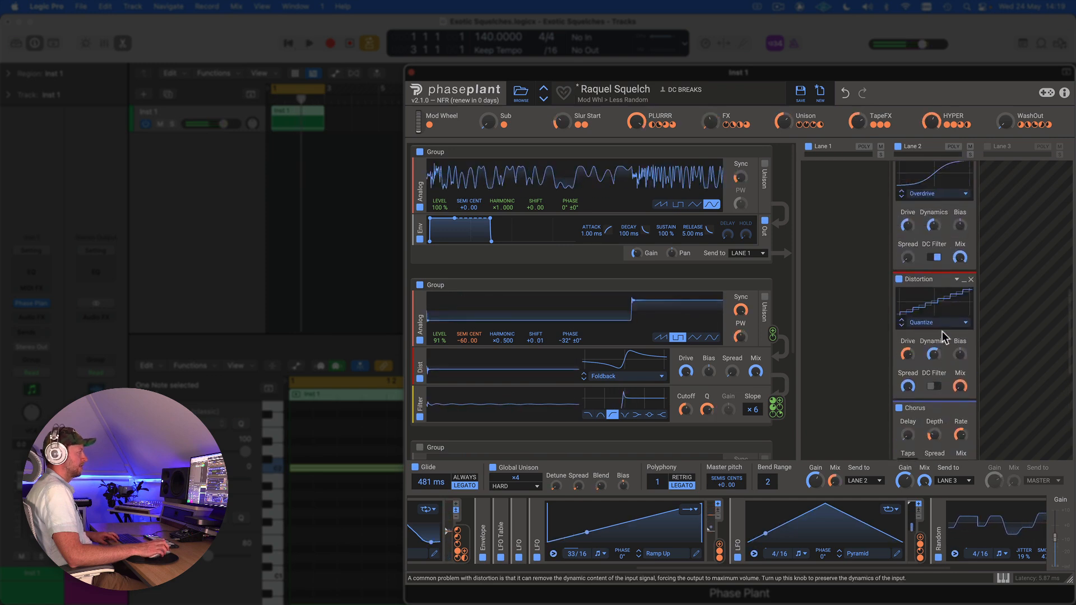
scroll(942, 339, "up", 5)
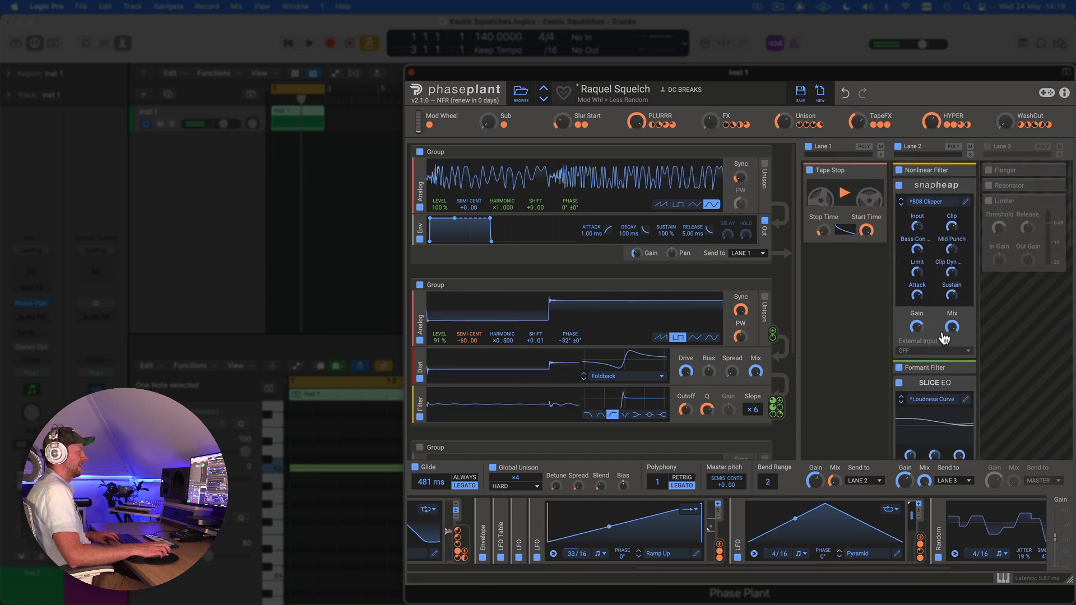
left_click(988, 146)
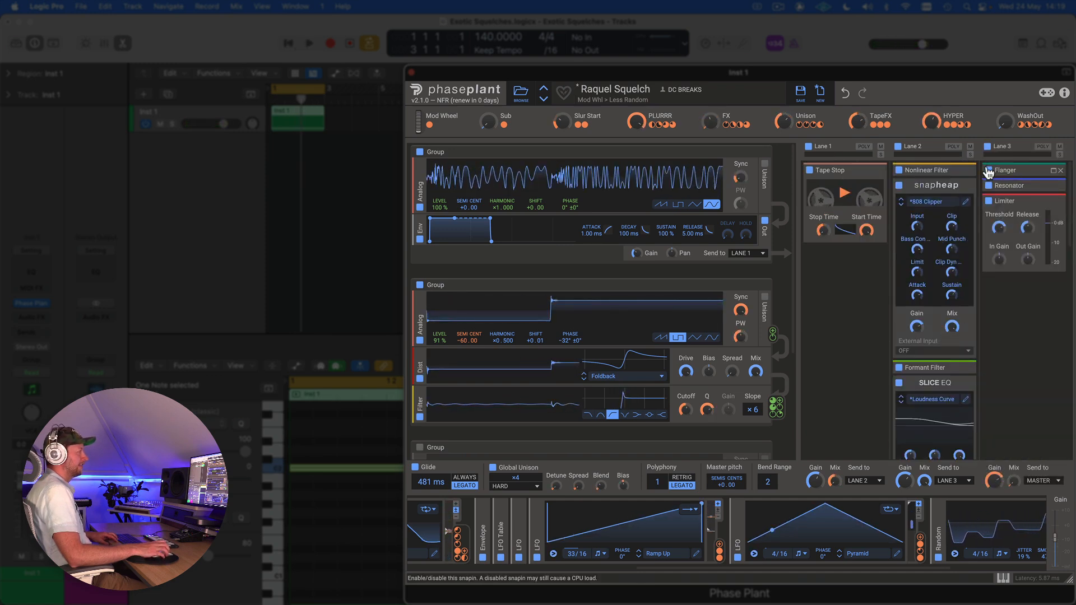
left_click(1053, 170)
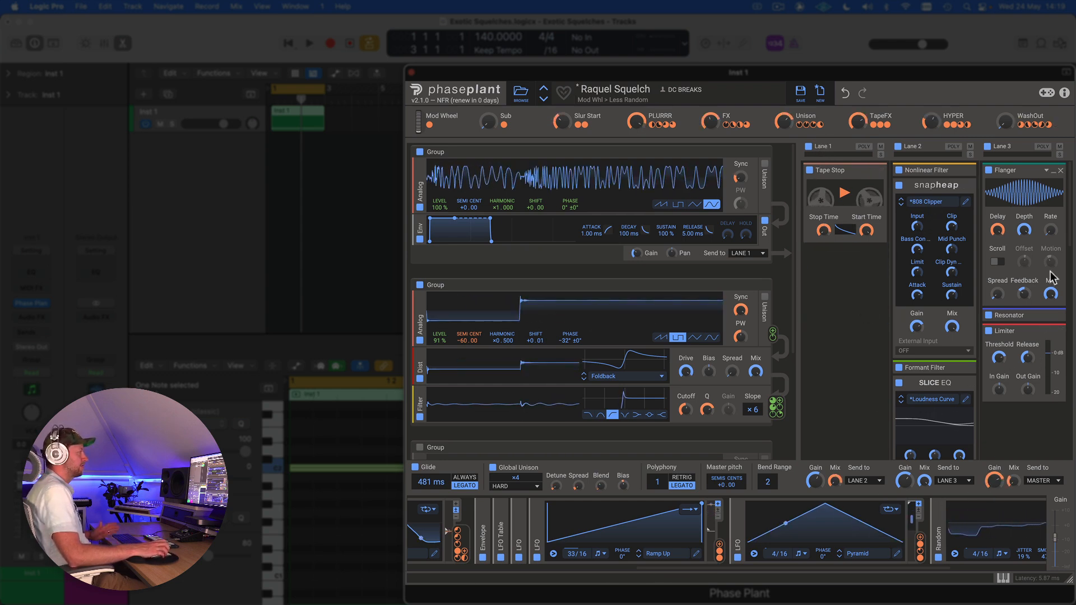
Collapse the Snap Heap, Slice EQ, Faturator, both Distortions, Chorus, both Haas effects and Reverb in Lane 2.
left_click(966, 194)
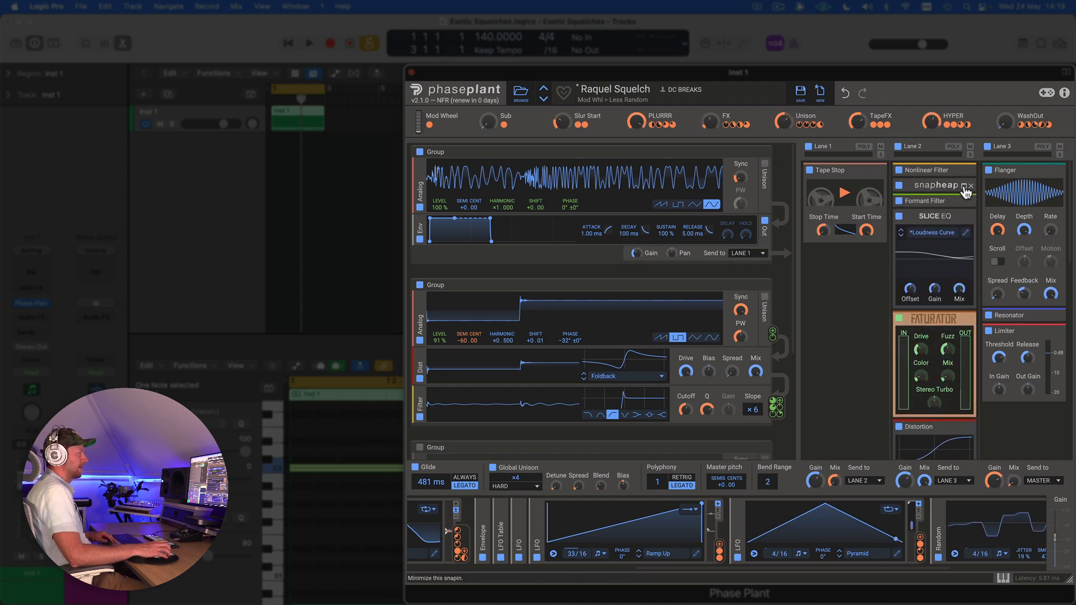
left_click(965, 217)
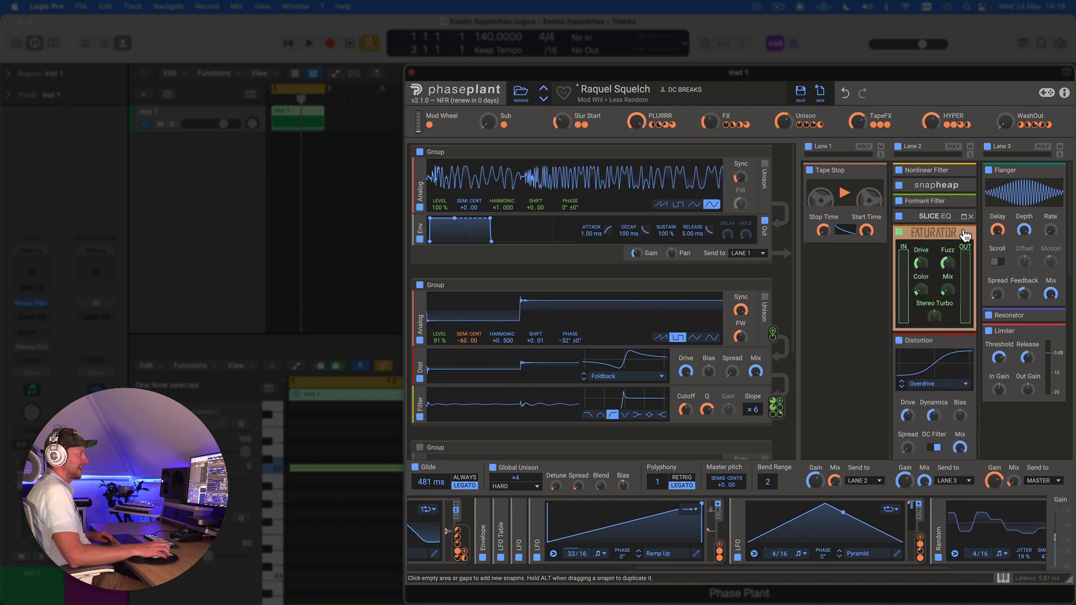
left_click(967, 239)
left_click(963, 248)
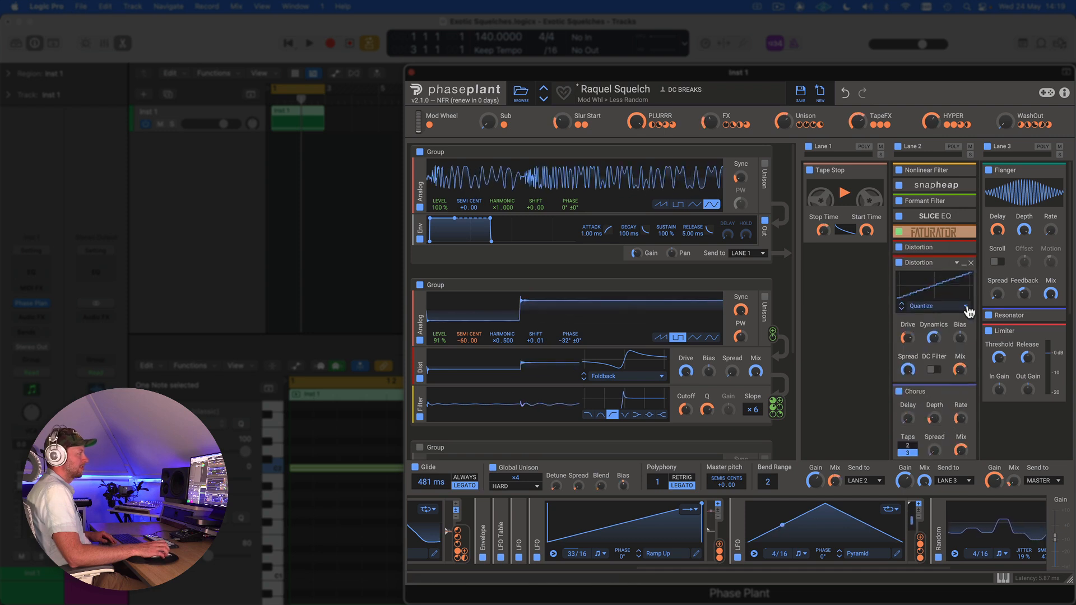
left_click(962, 263)
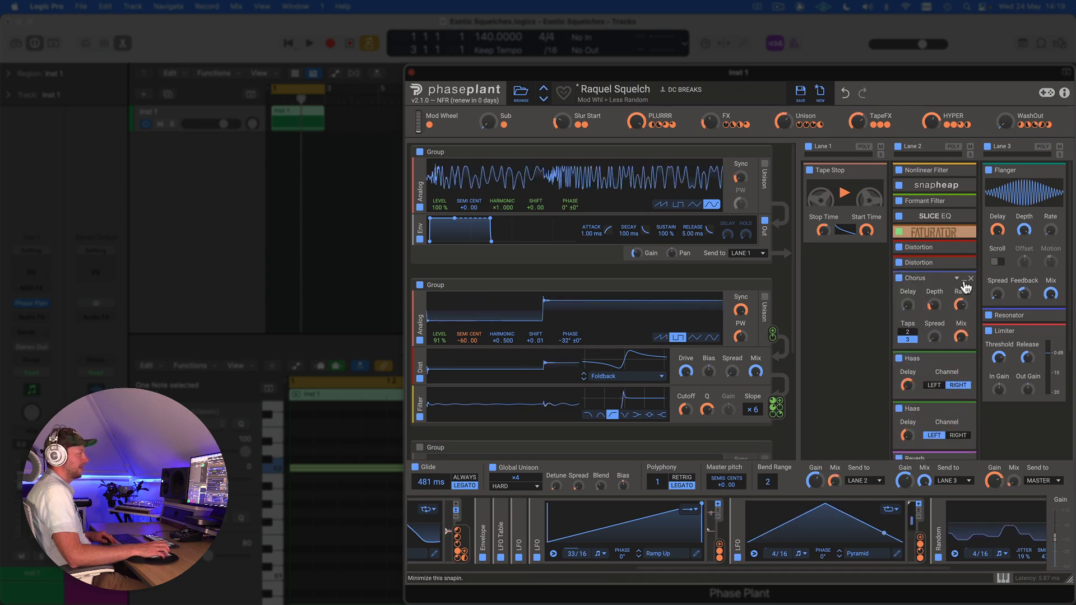
left_click(964, 279)
left_click(964, 294)
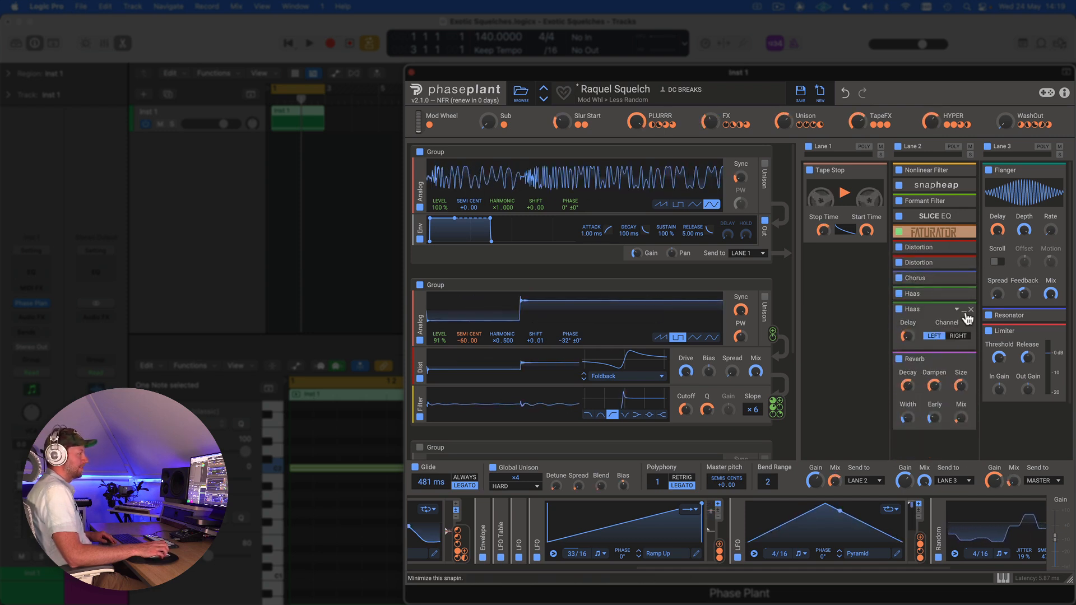
left_click(964, 310)
left_click(964, 325)
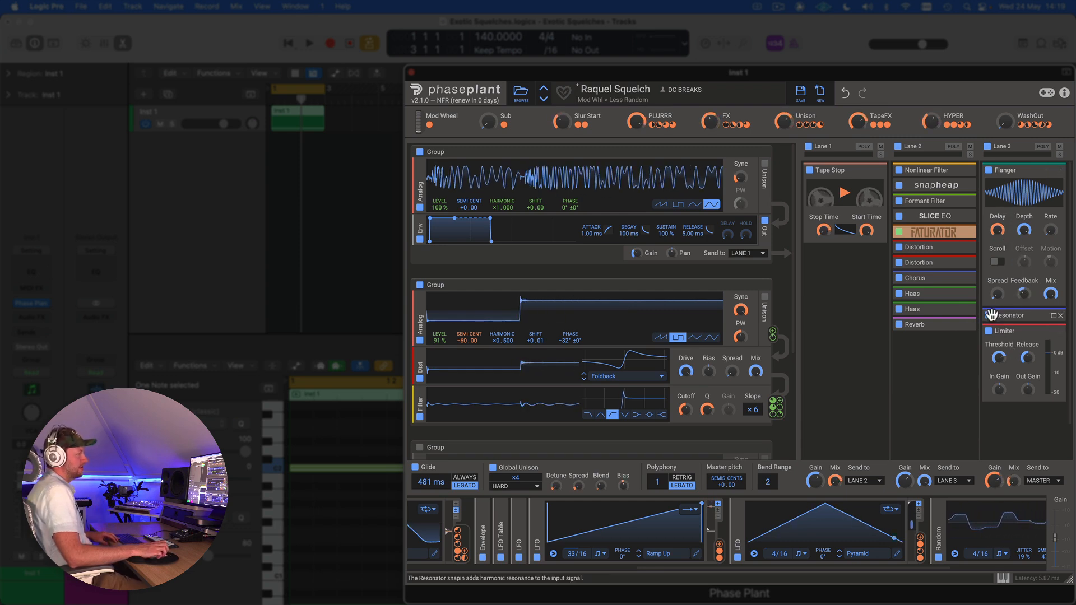
Disable the Lane 3 Resonator and Limiter and compare the loop with the Flanger off and on, leaving the Flanger enabled.
left_click(989, 332)
left_click(989, 171)
key("space")
left_click(989, 171)
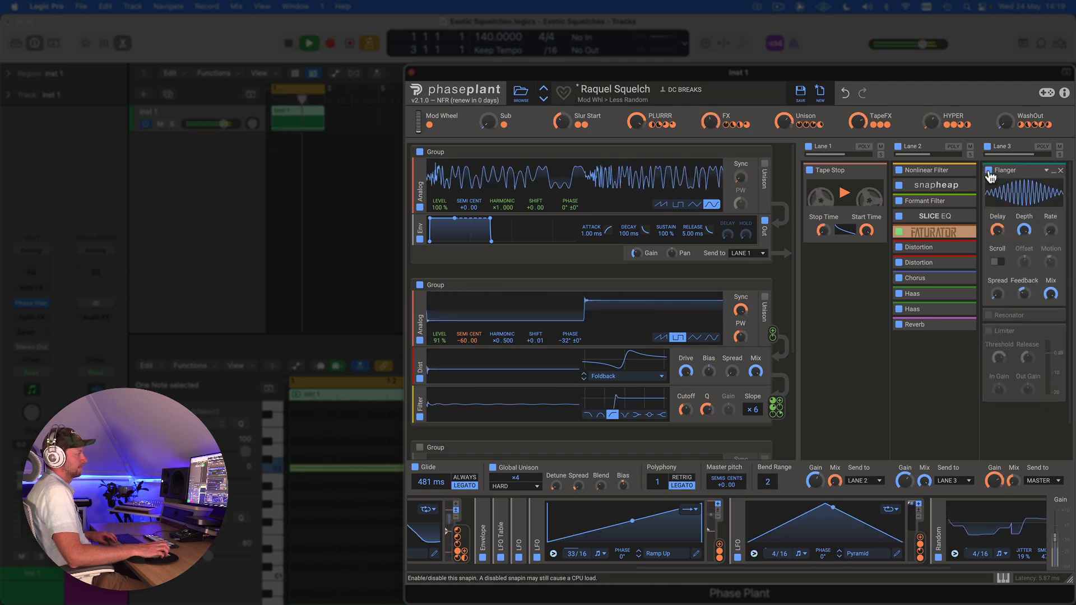
left_click(989, 170)
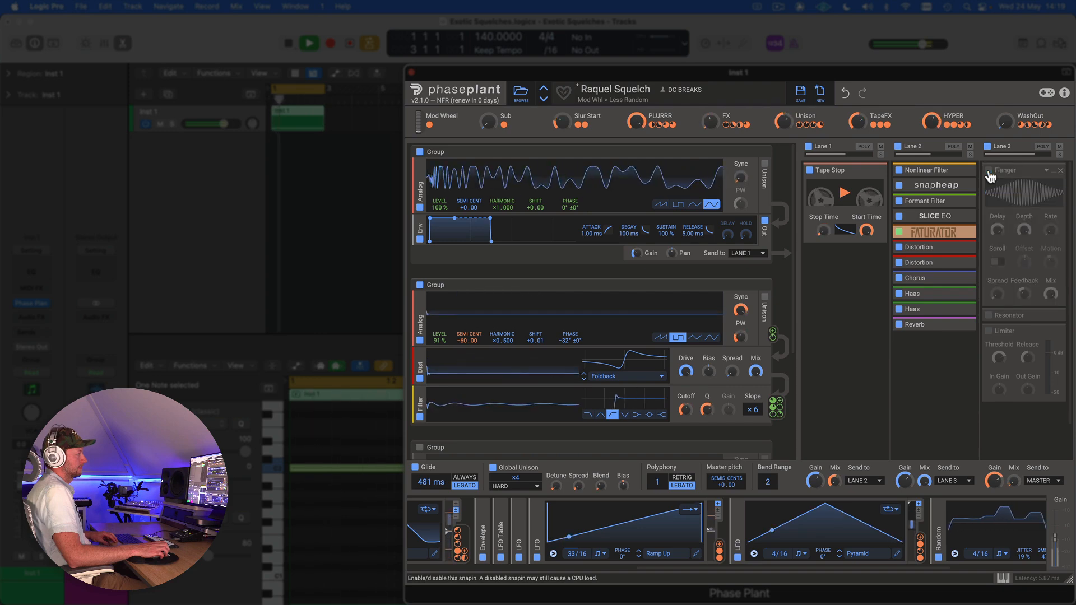
left_click(989, 173)
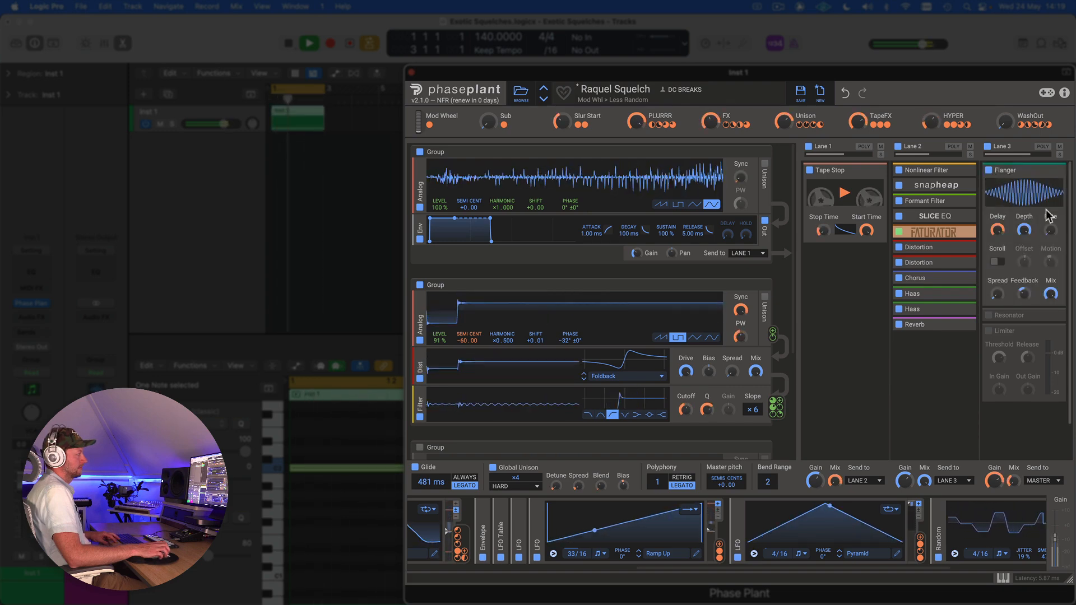
key("space")
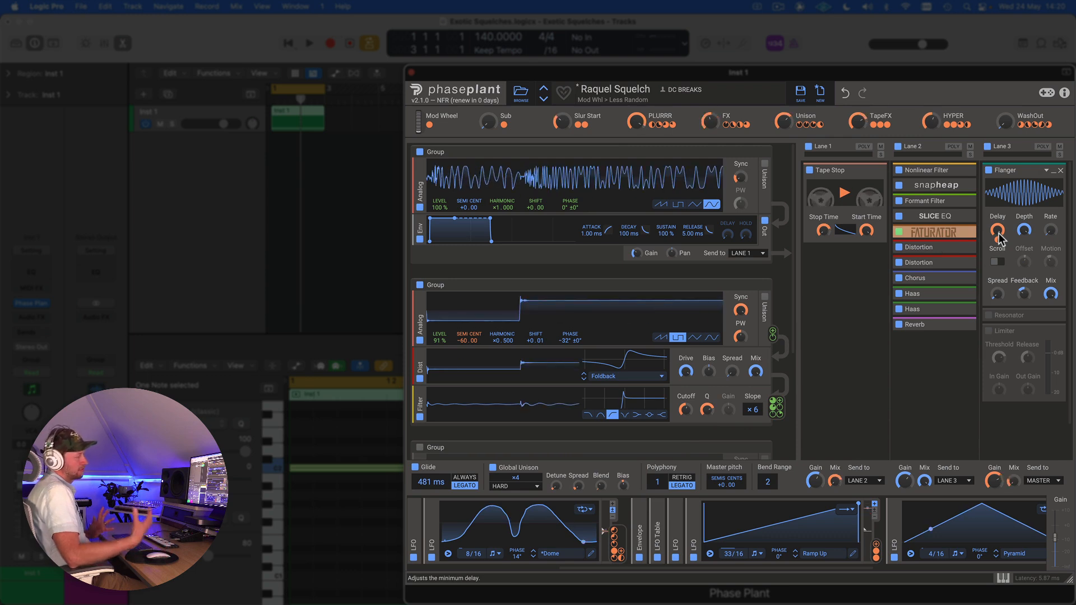
Expand the Lane 3 Resonator, compare the loop with it on and off, leave it enabled and stop playback.
left_click(1037, 318)
key("space")
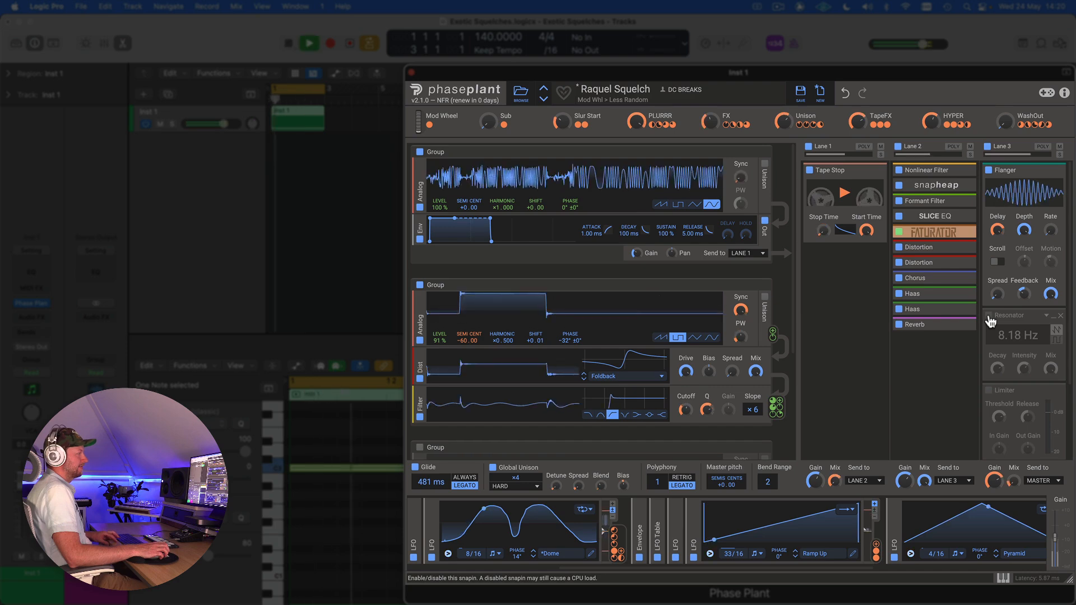
left_click(990, 317)
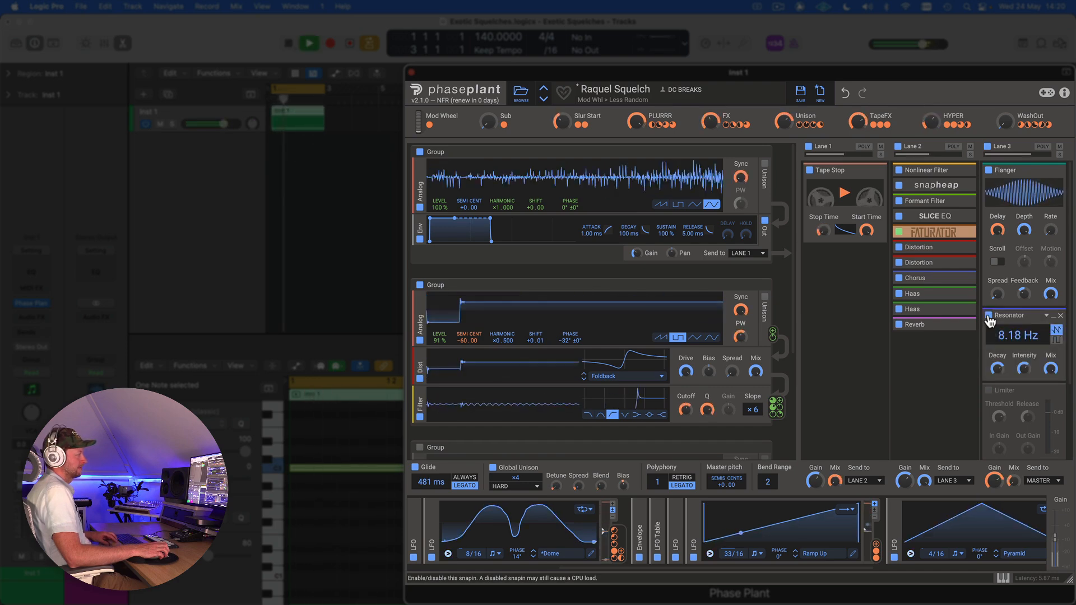
left_click(989, 317)
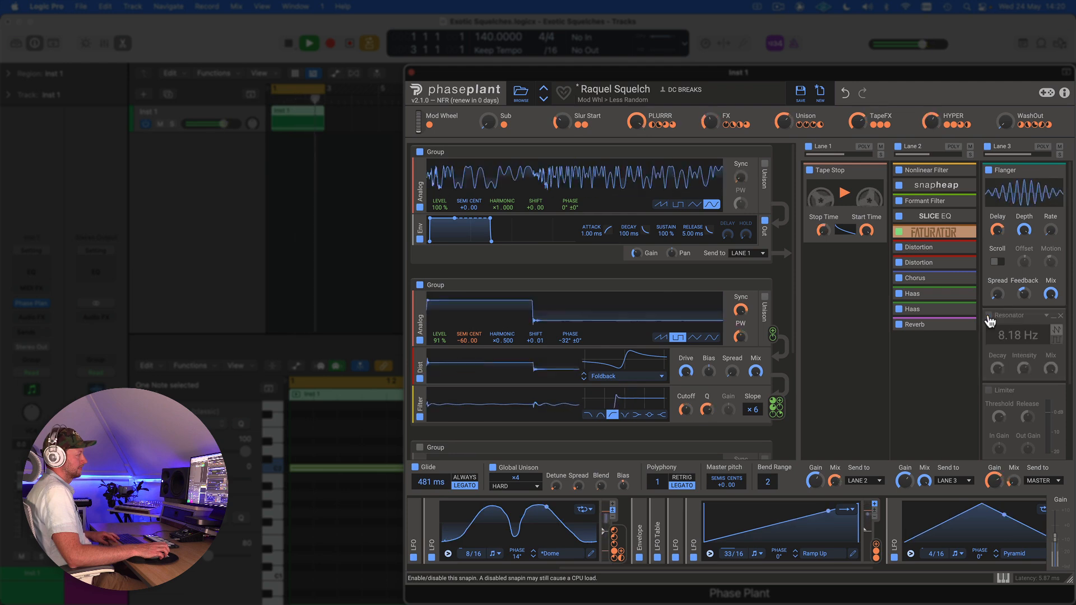
left_click(989, 317)
key("space")
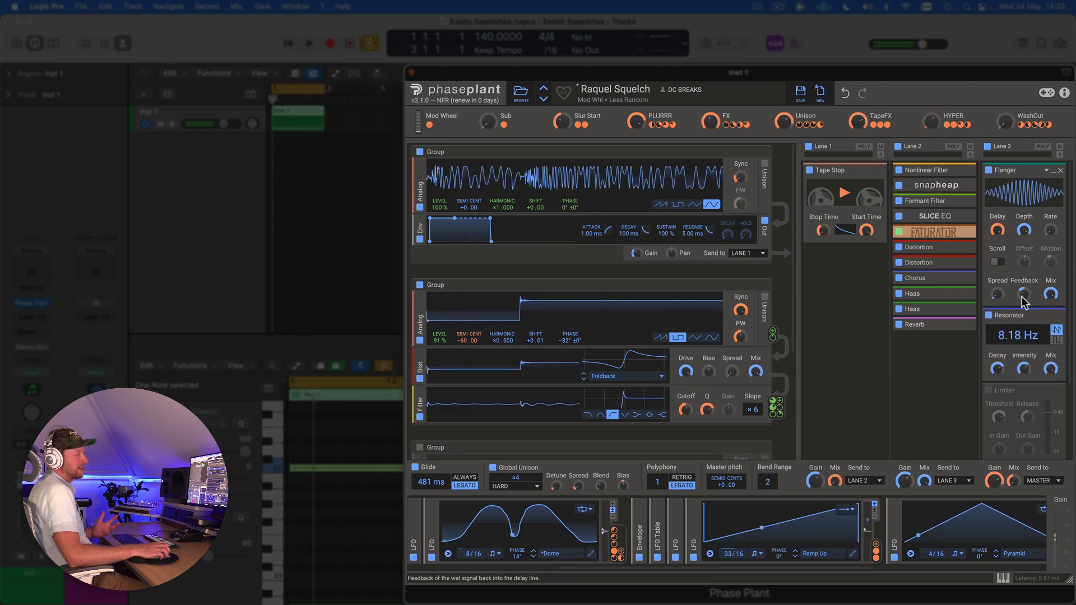
Disable Lane 2 and the Lane 3 Flanger to isolate the Resonator, and start the loop.
scroll(1022, 298, "down", 2)
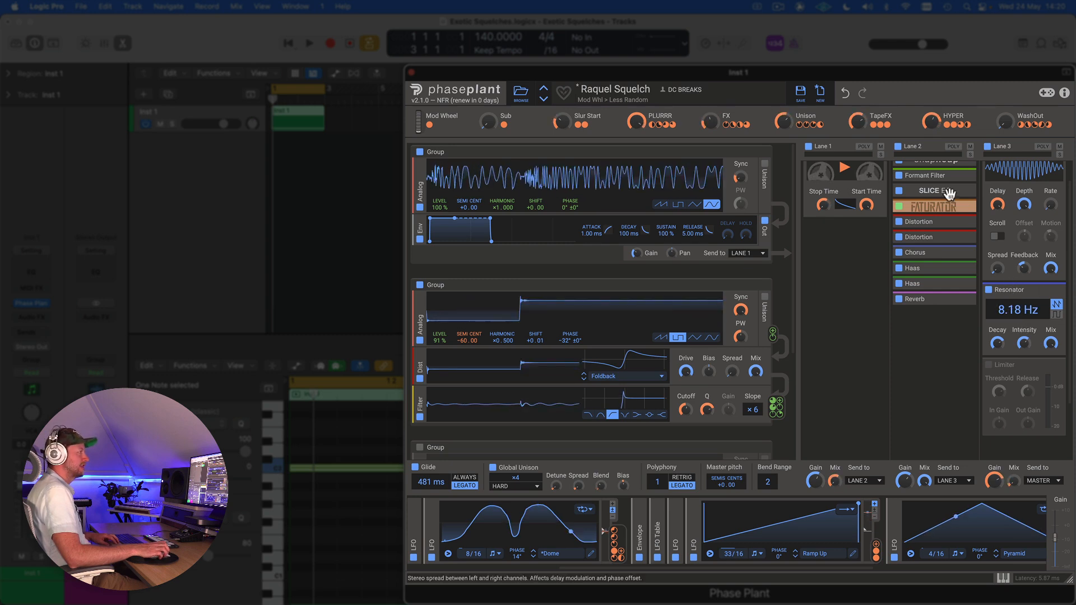
left_click(899, 147)
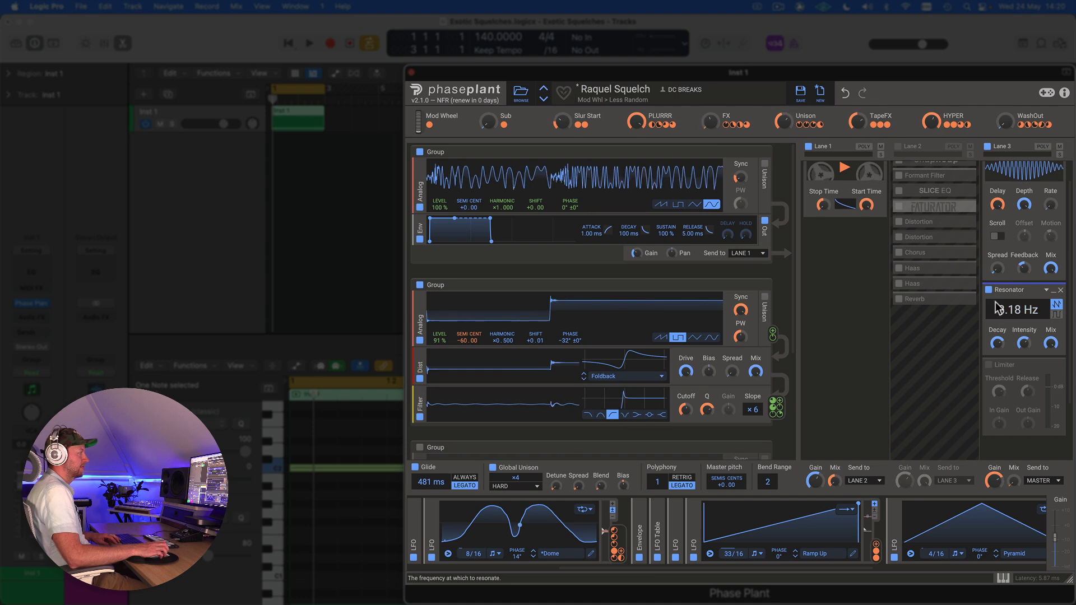
scroll(993, 245, "up", 2)
left_click(989, 171)
key("space")
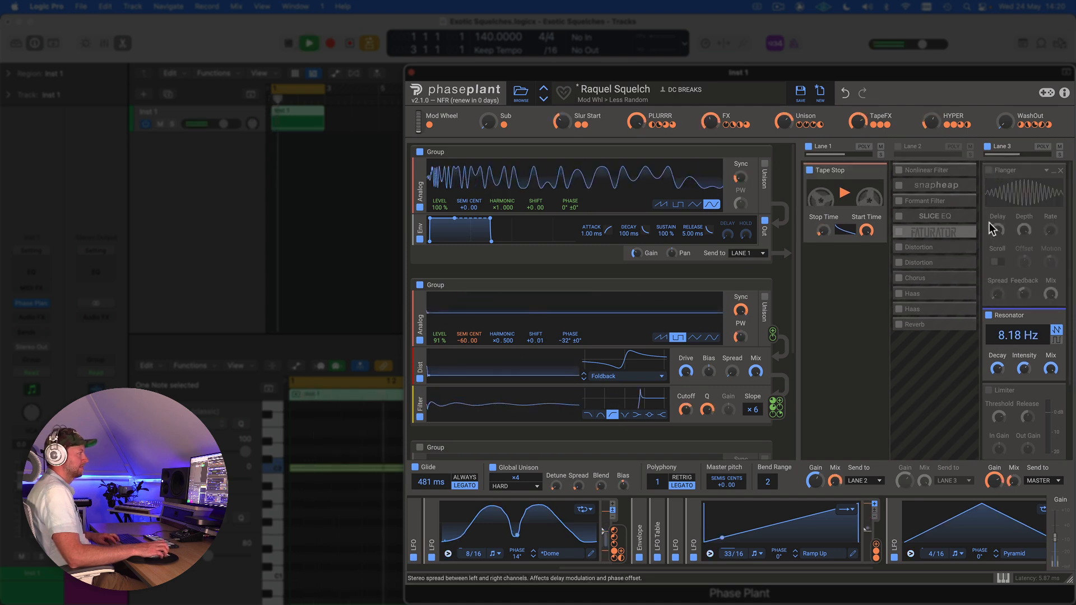
Compare the loop with Lane 3 off and on, leave it enabled and re-enable Lane 2.
left_click(990, 148)
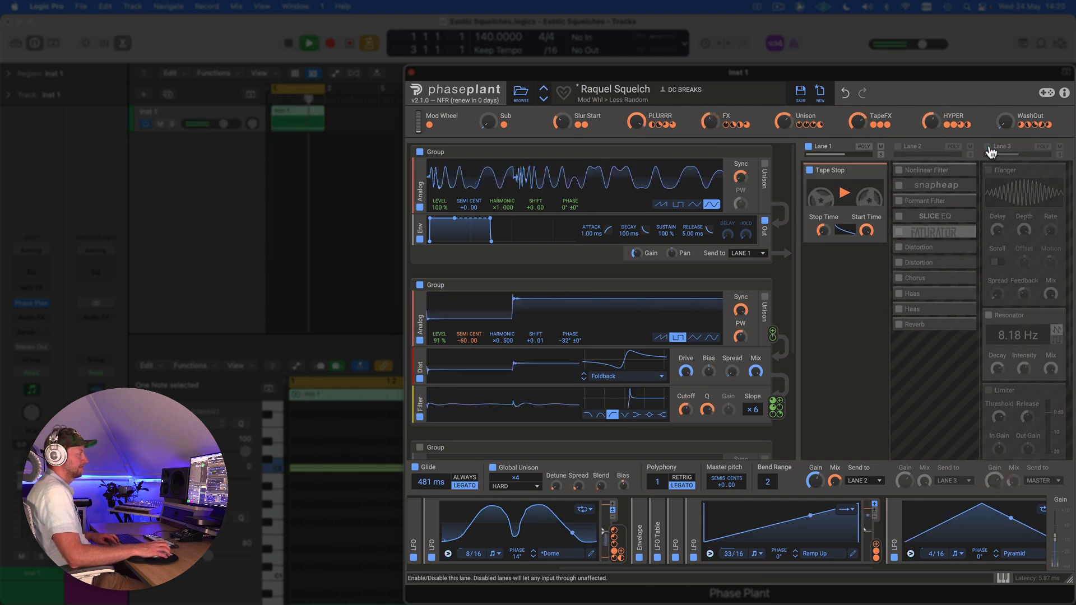
left_click(989, 149)
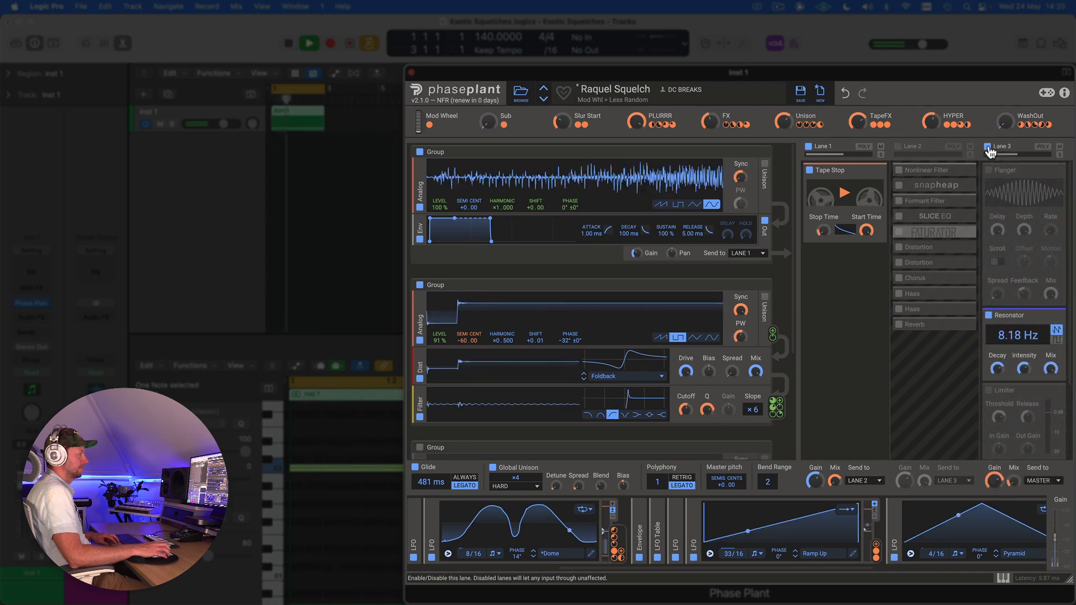
left_click(990, 149)
left_click(989, 149)
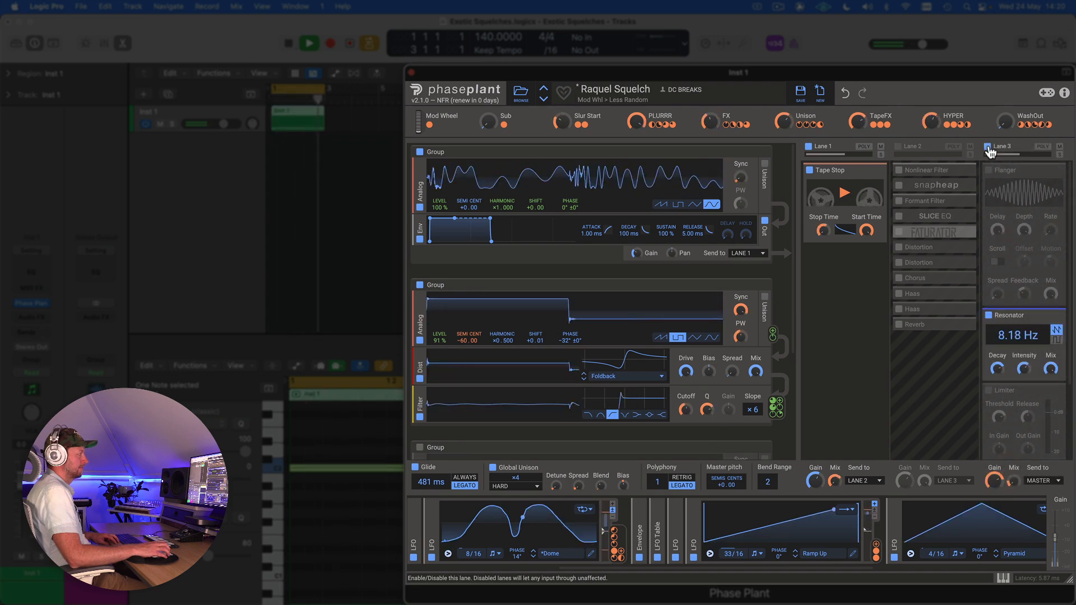
left_click(899, 147)
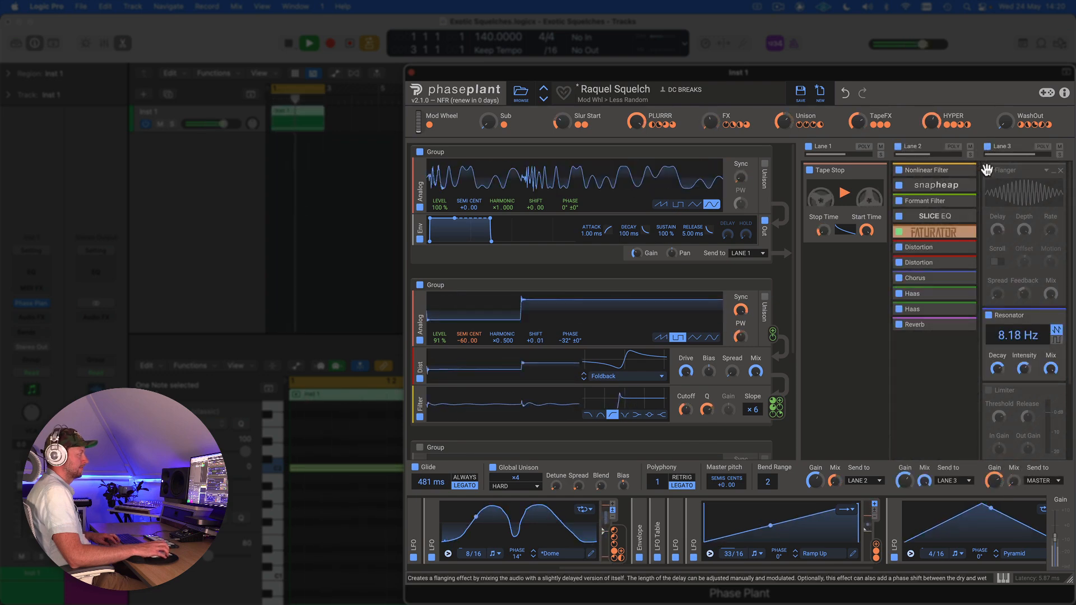
Re-enable the Lane 3 Flanger and Limiter and stop playback.
left_click(989, 170)
scroll(1000, 295, "down", 3)
key("space")
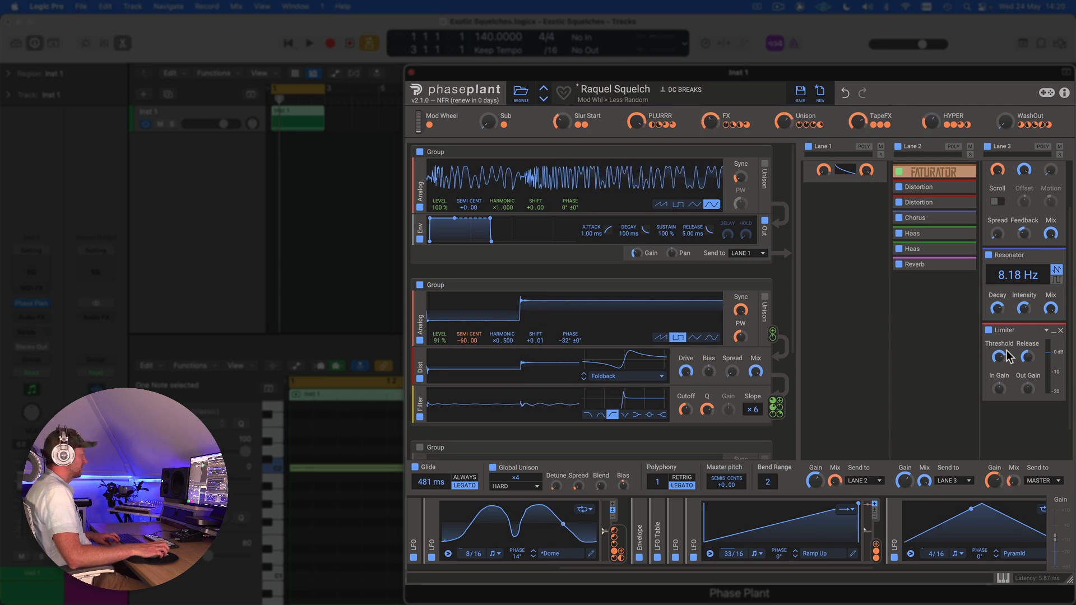
Play the loop with all lanes active, collapse the Lane 3 Resonator, Flanger and Limiter, and stop playback.
key("space")
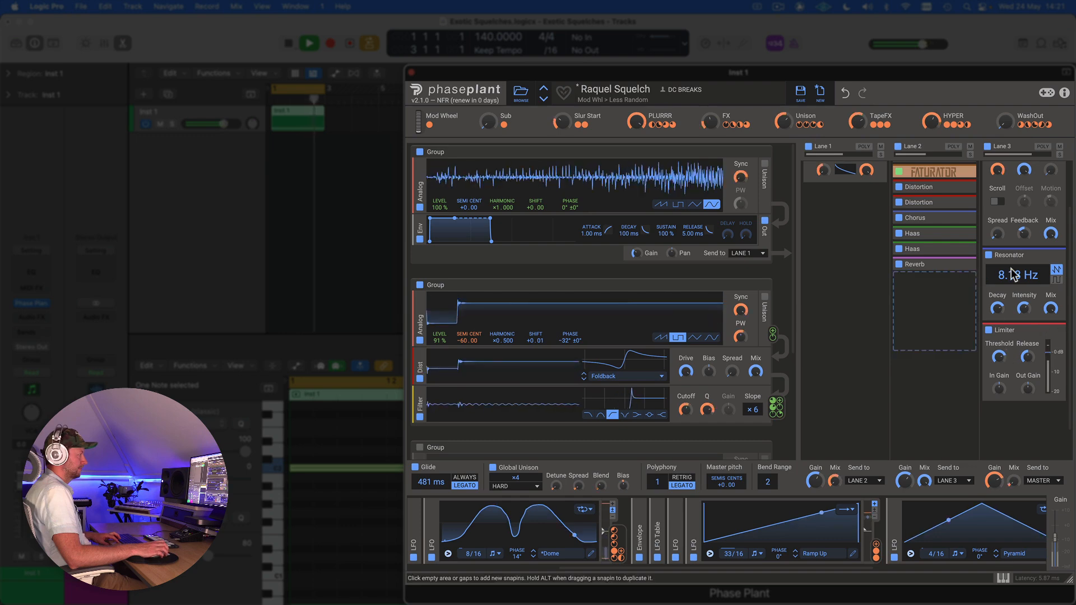
left_click(1052, 256)
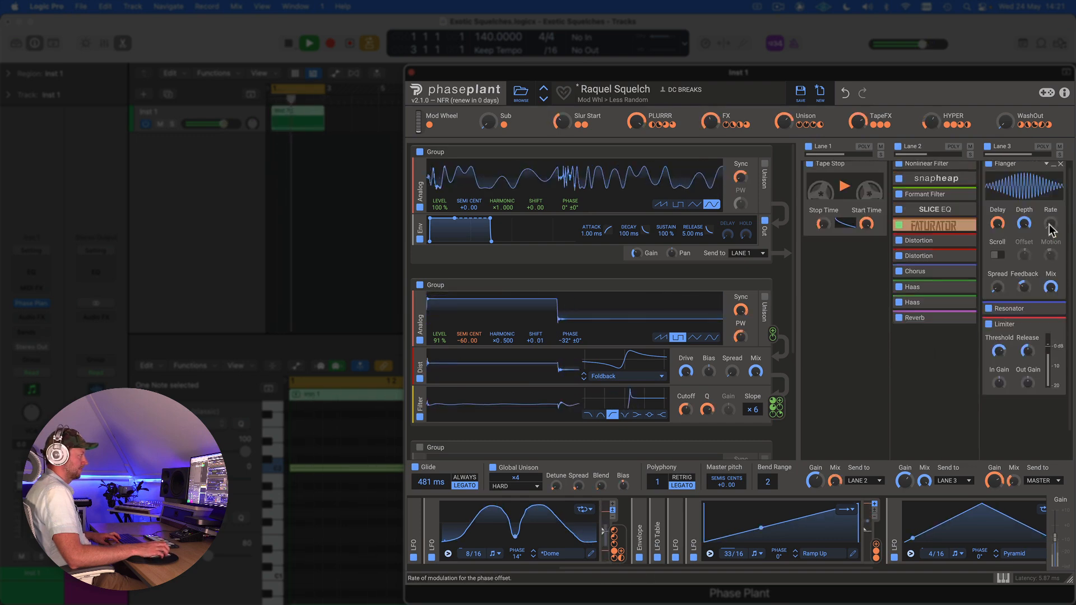
left_click(1054, 170)
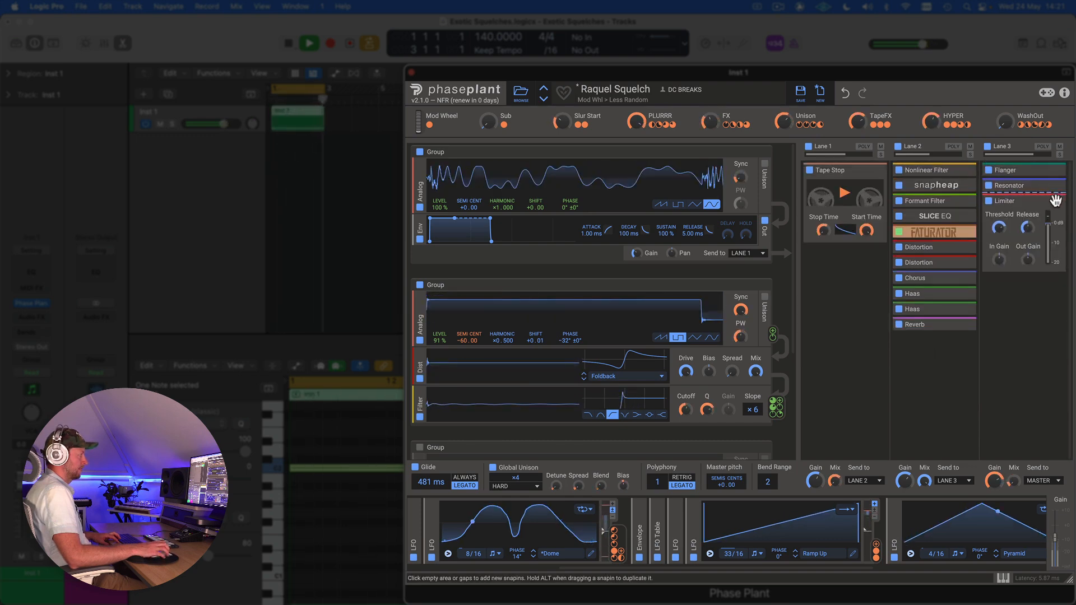
left_click(1054, 202)
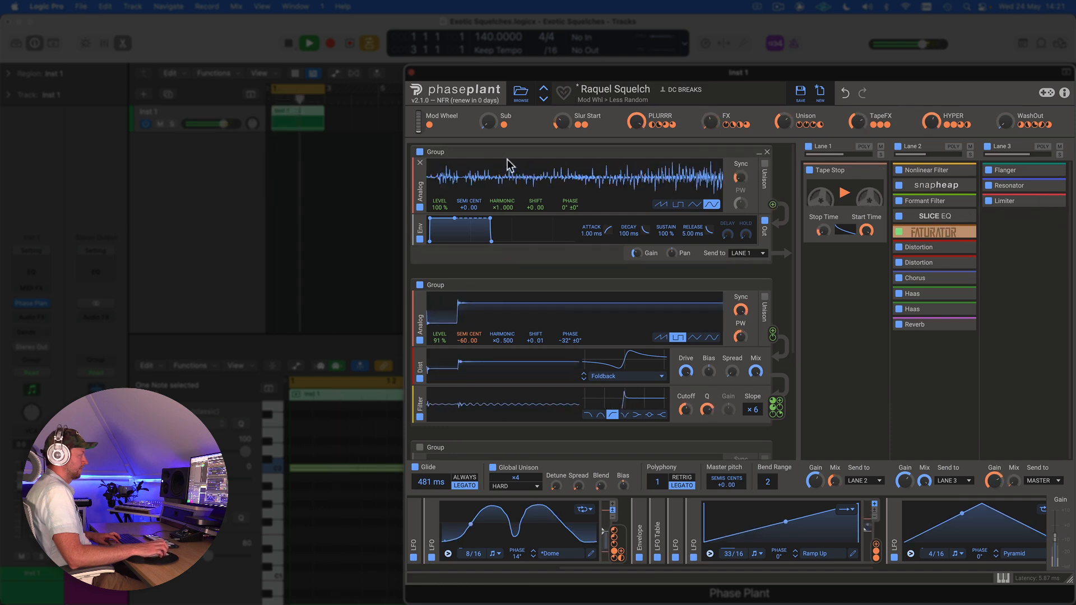
key("space")
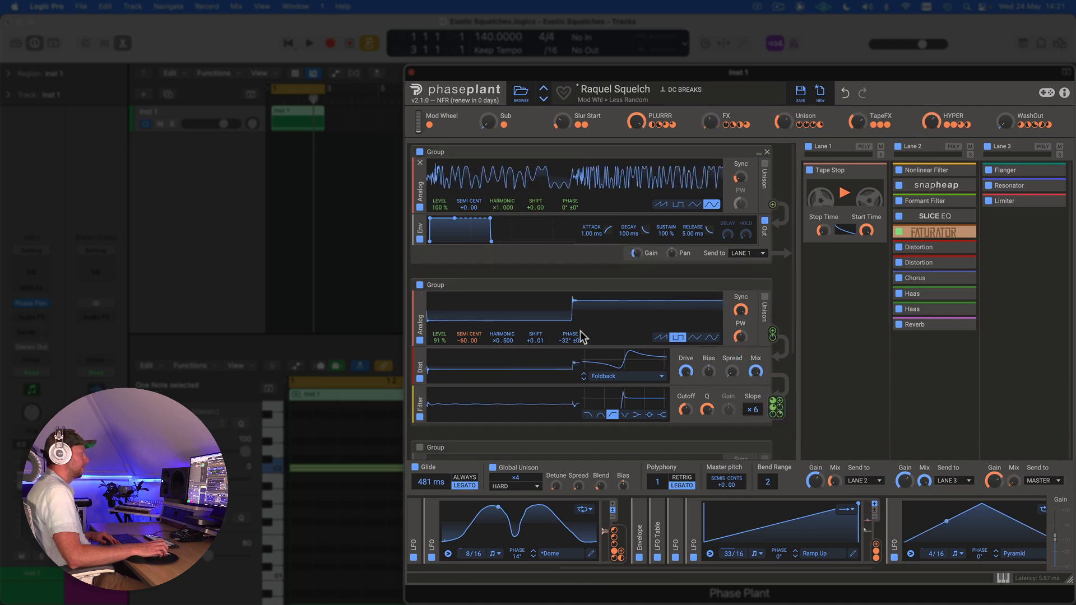
Expand the collapsed LFO next to the Rippler LFO Table and inspect its modulation target.
scroll(557, 293, "down", 2)
scroll(557, 290, "up", 2)
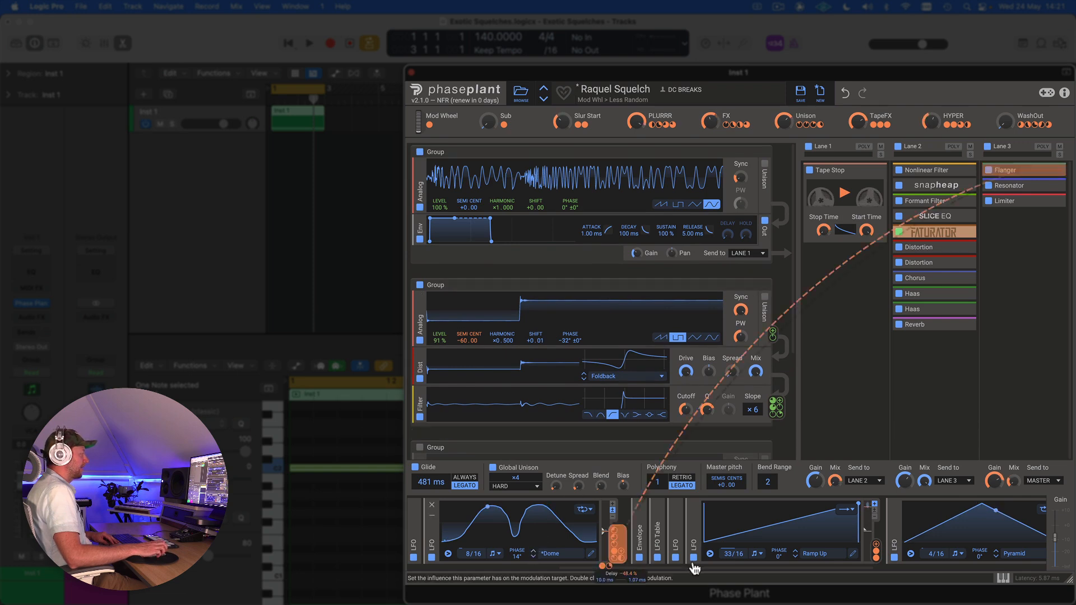
left_click_drag(697, 569, 516, 576)
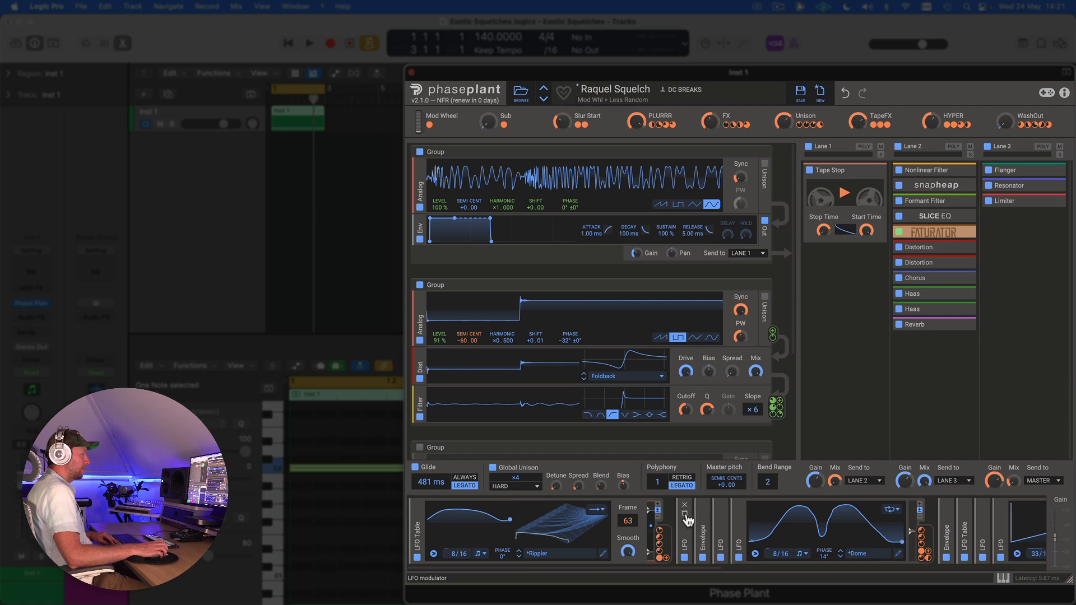
left_click(685, 514)
mouse_move(868, 563)
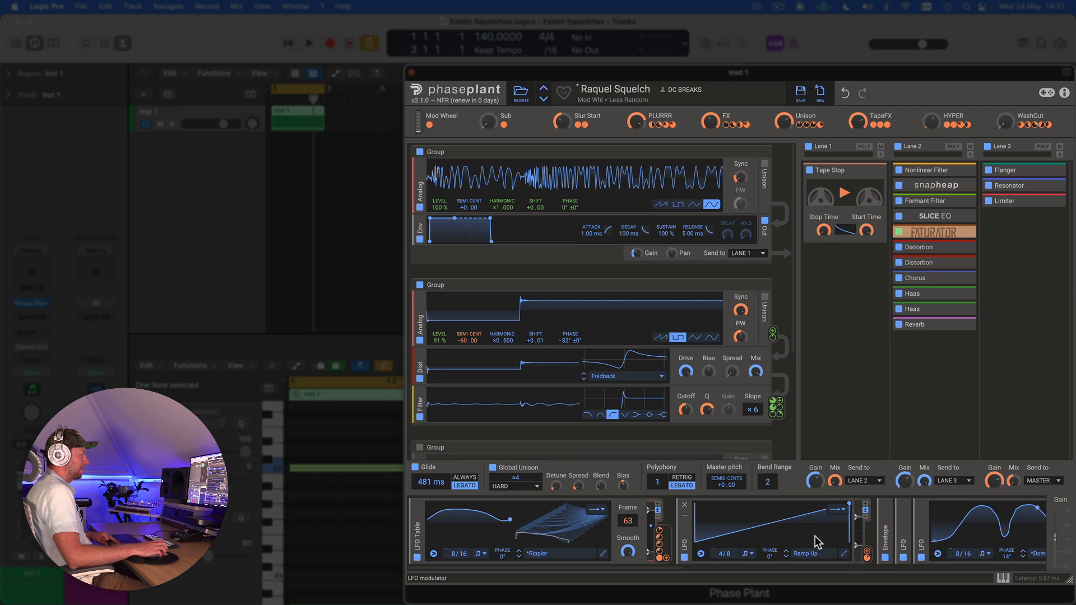
left_click_drag(657, 567, 741, 569)
Expand the Envelope controlled by Slur Start, play the loop briefly and inspect its attack, delay and output modulations.
mouse_move(585, 127)
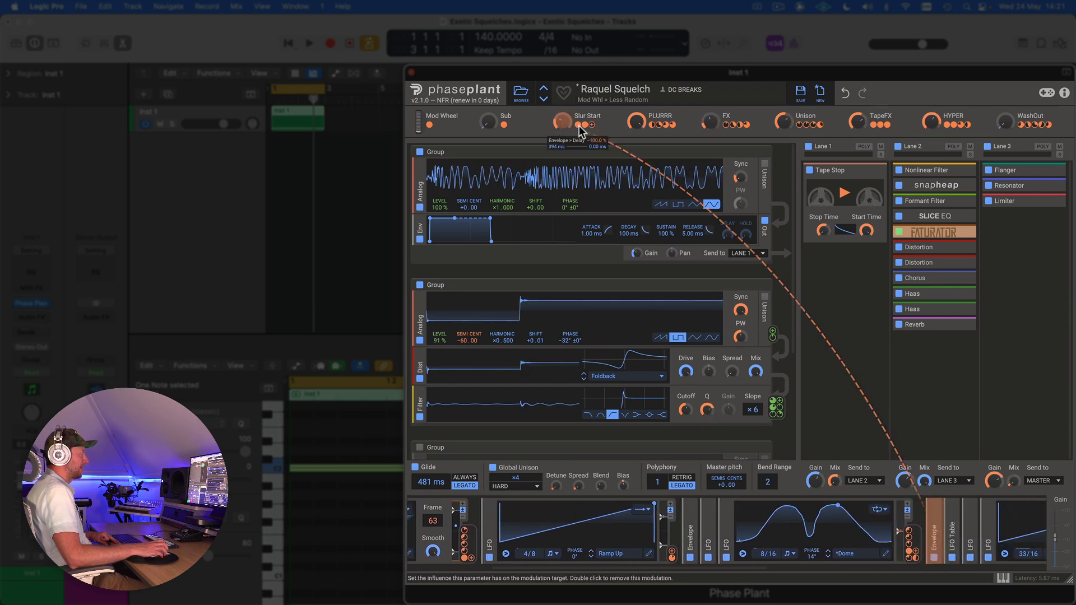
left_click(934, 521)
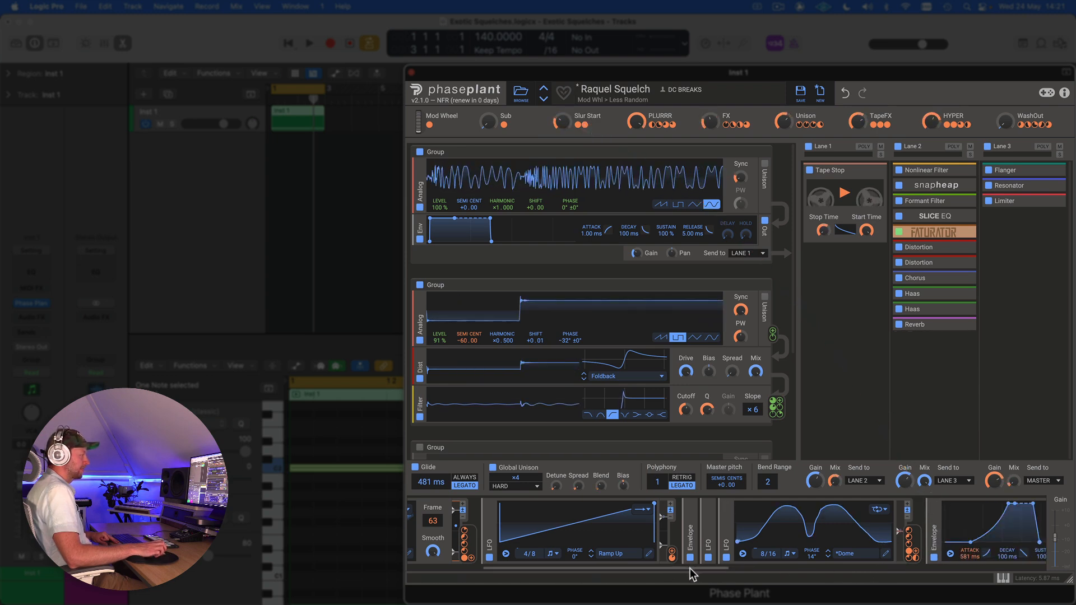
scroll(860, 573, "right", 10)
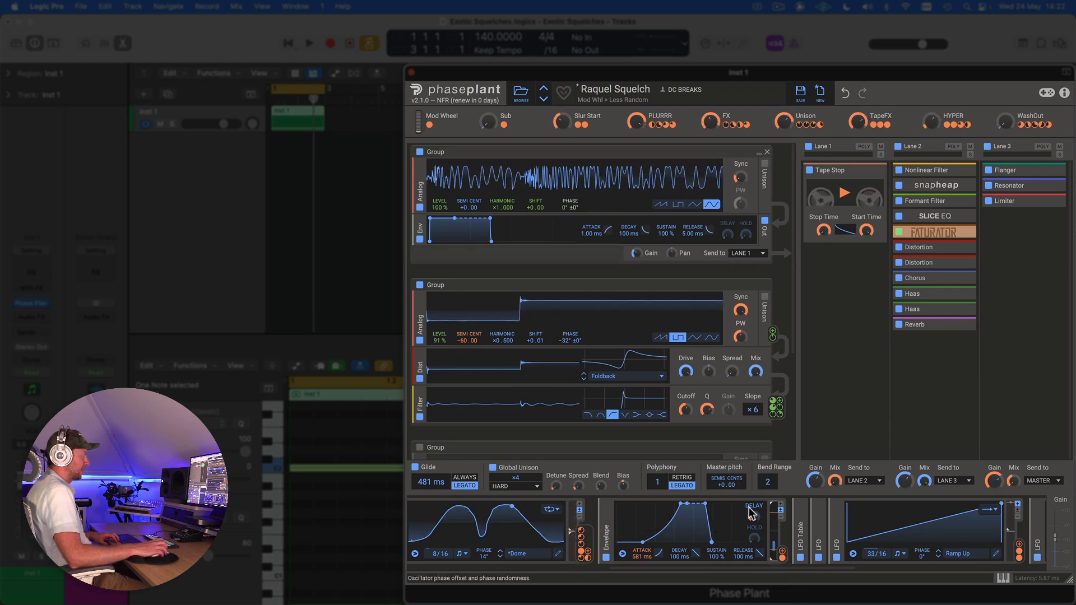
key("space")
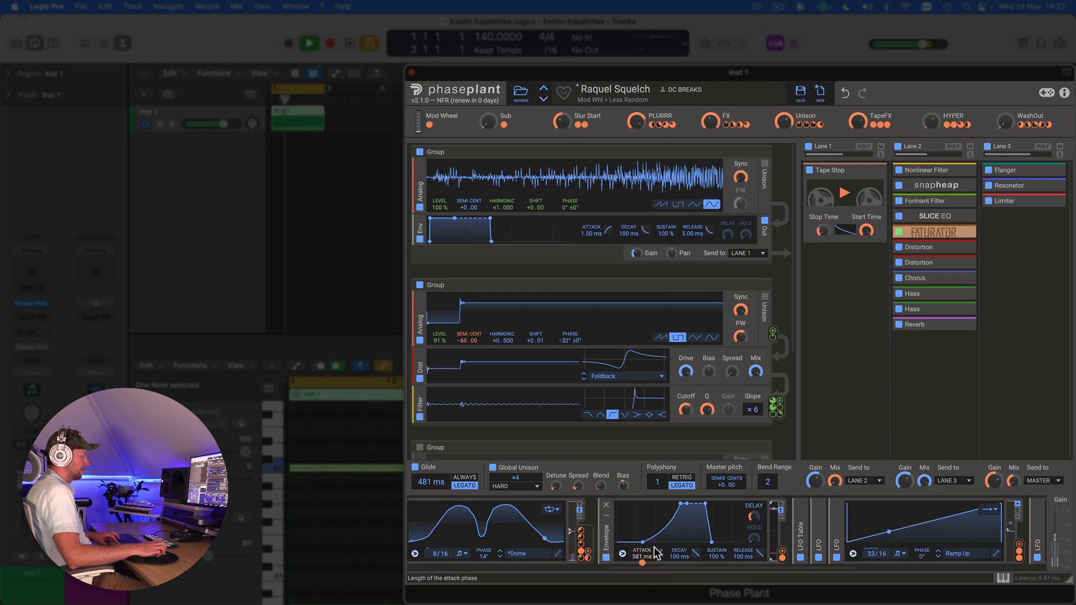
key("space")
mouse_move(622, 557)
left_mouse_down()
mouse_move(577, 464)
mouse_move(572, 134)
left_mouse_up()
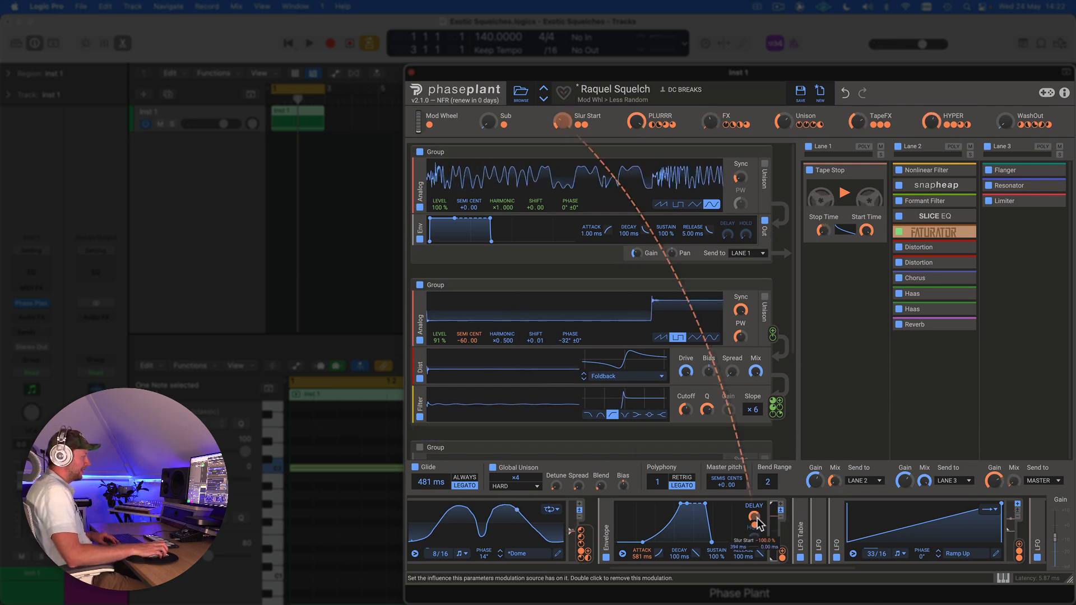
mouse_move(754, 525)
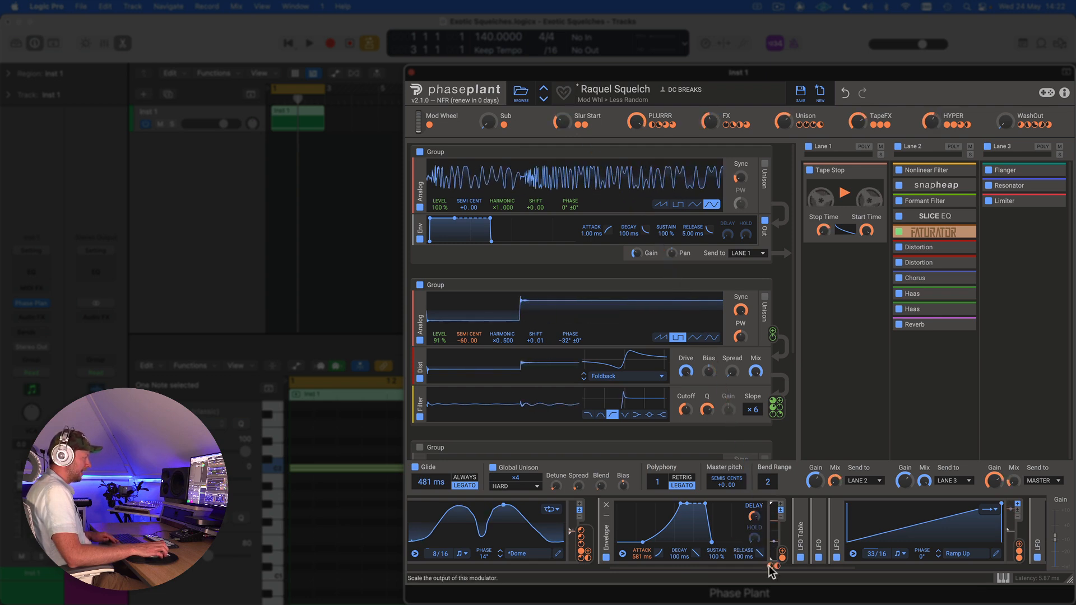
mouse_move(776, 569)
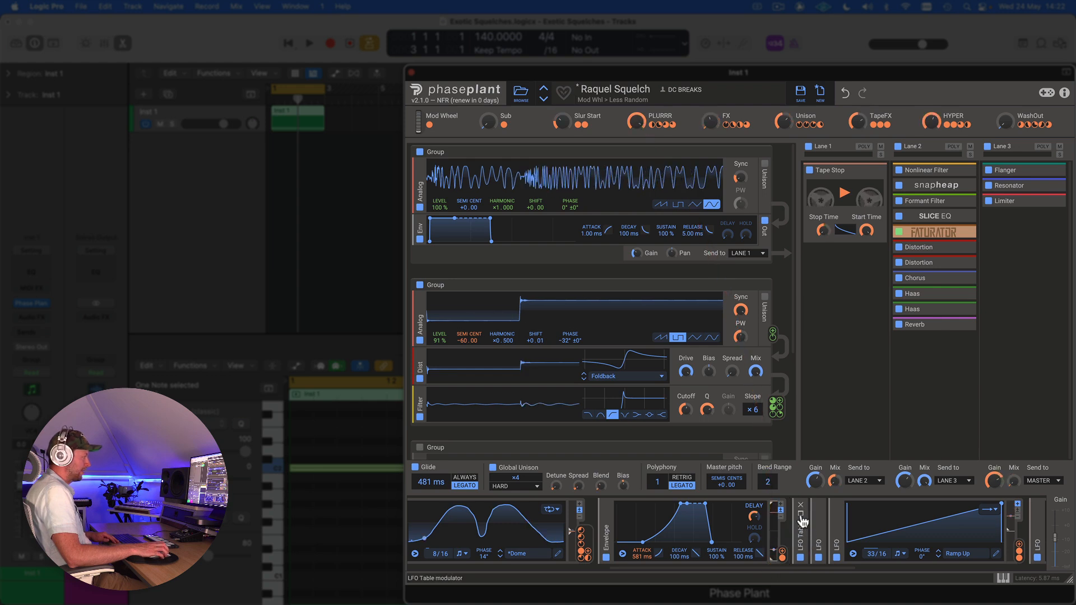
Expand the LFO Table beside the Envelope and inspect the modulation of its Smooth setting.
left_click(802, 519)
left_click_drag(785, 567, 850, 571)
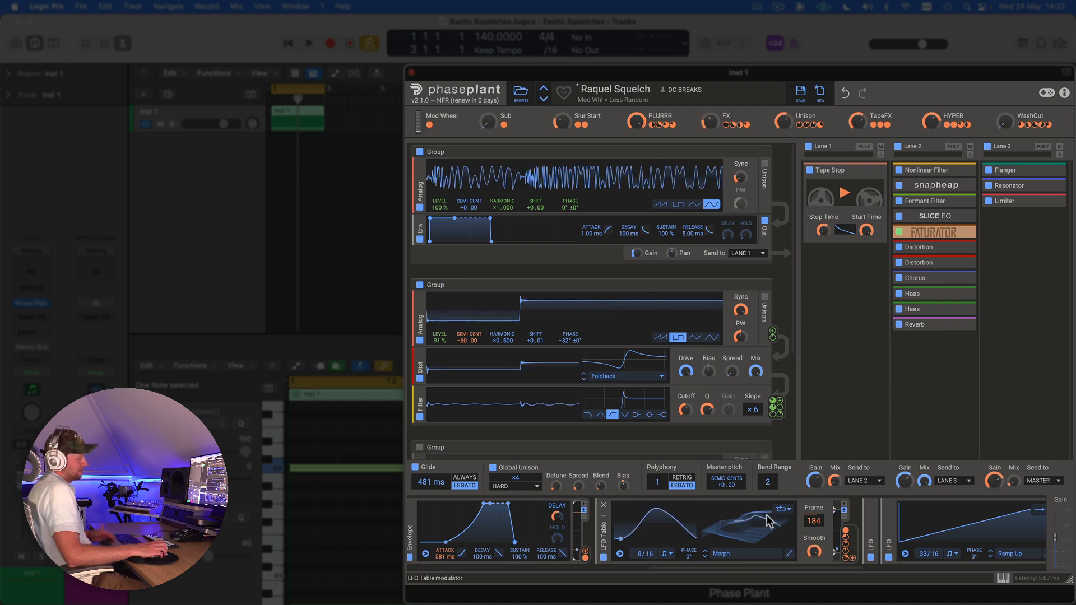
mouse_move(814, 562)
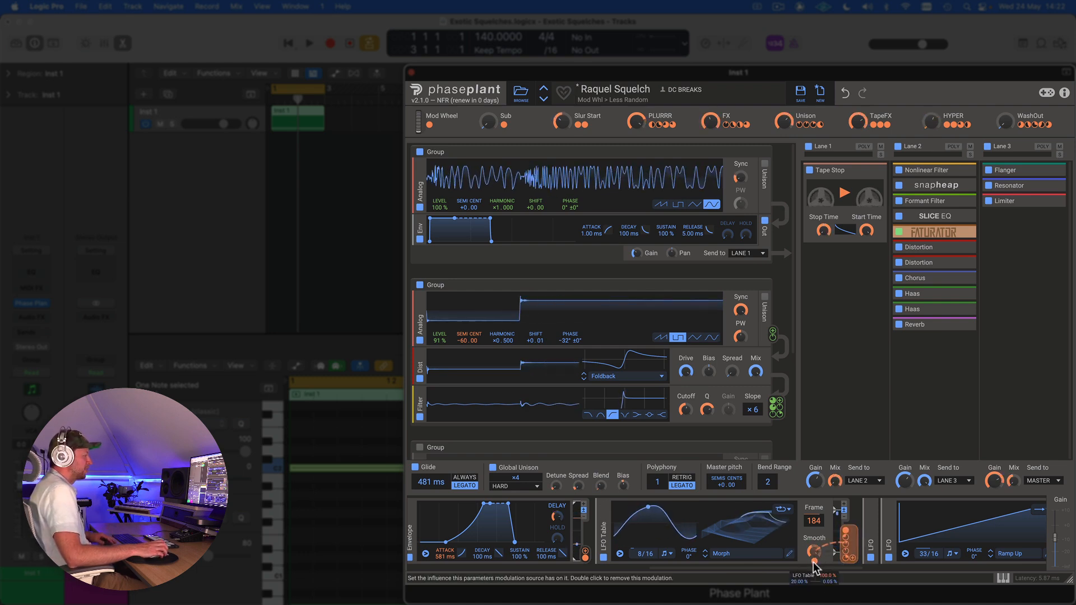
Play the loop briefly, then review the modulators from the Rippler LFO Table through to the Random modulator's targets.
left_click_drag(773, 569, 516, 564)
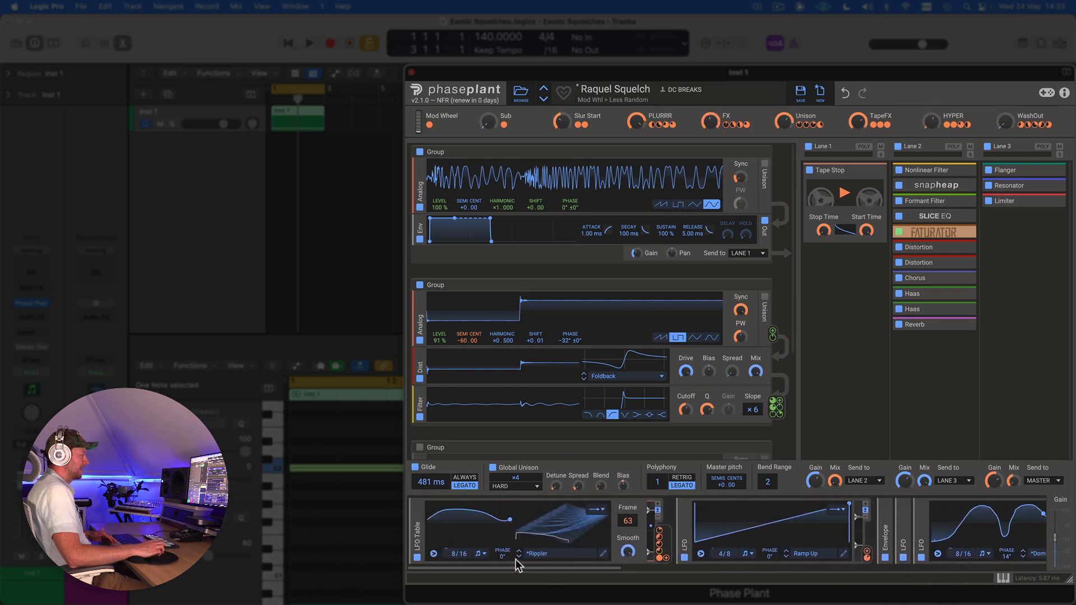
key("space")
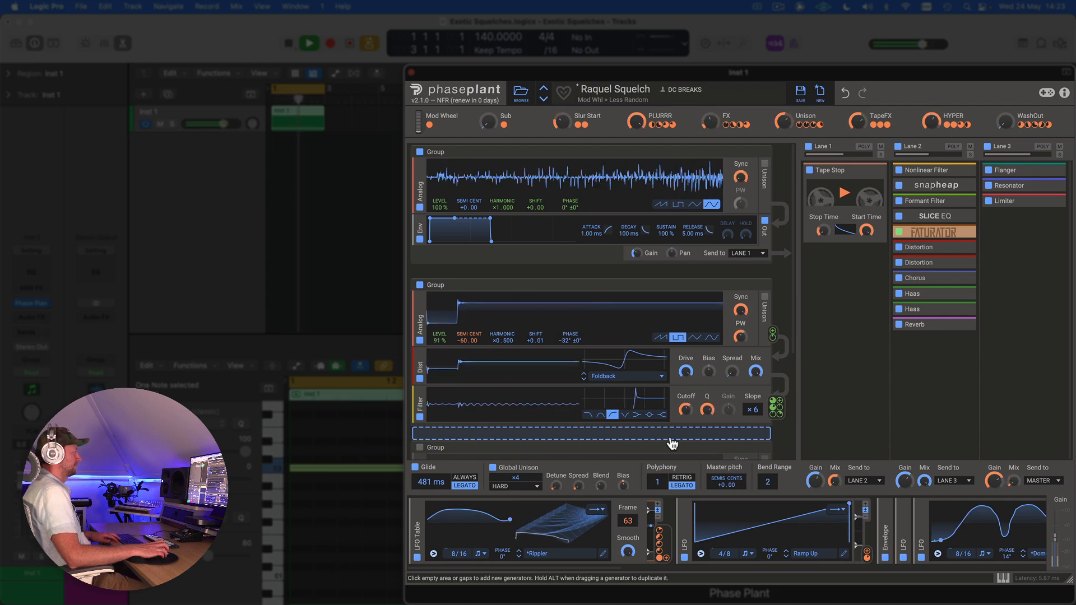
key("space")
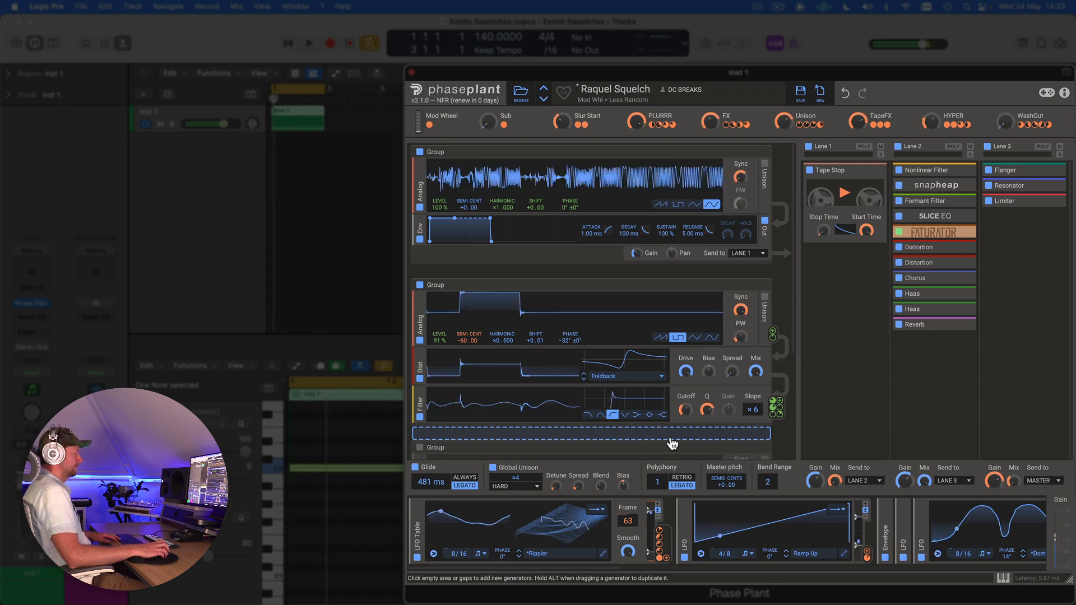
left_click_drag(601, 569, 1040, 576)
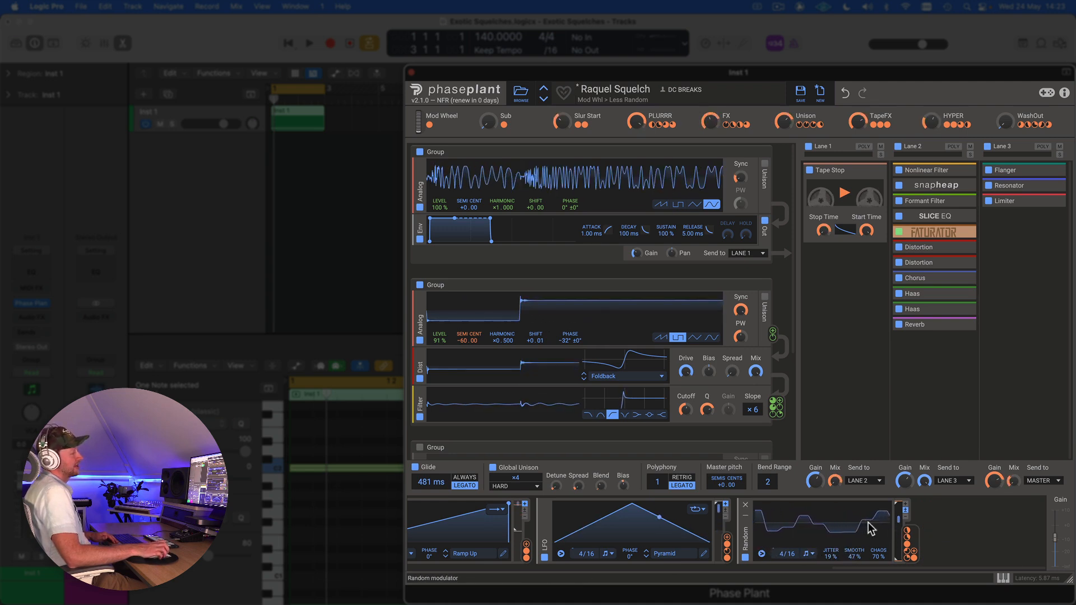
left_click_drag(908, 532, 710, 121)
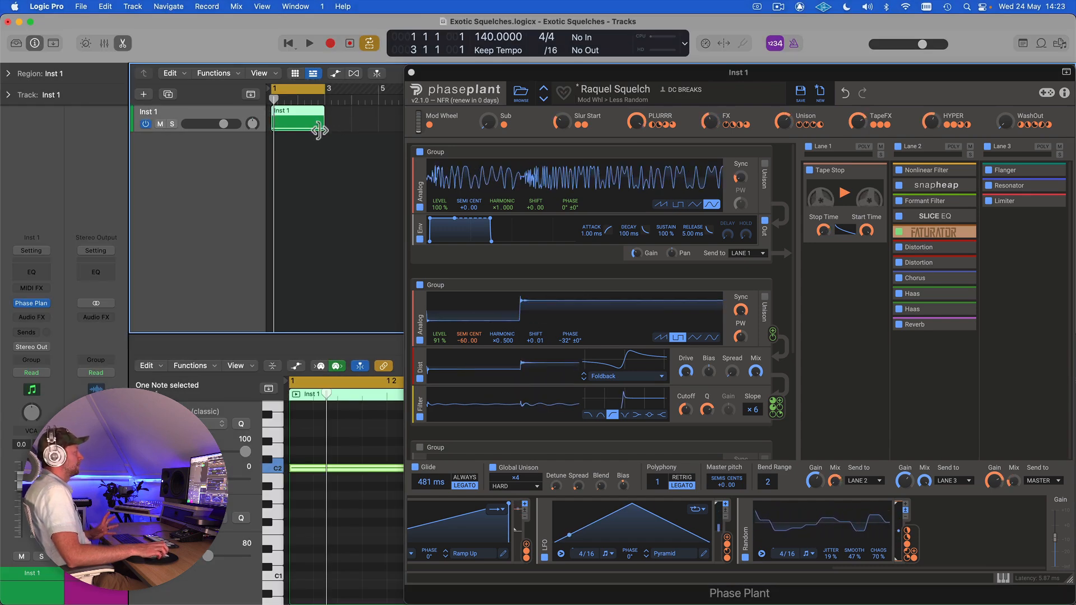
Create one audio track with stereo input In 3-4 and turn off the cycle range.
left_click(144, 95)
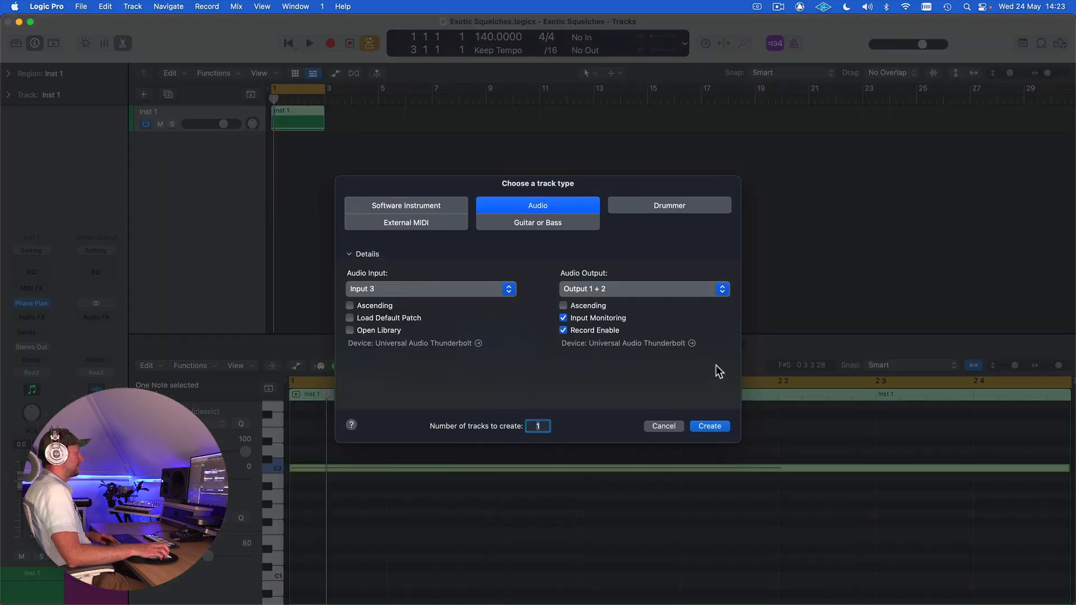
left_click(710, 427)
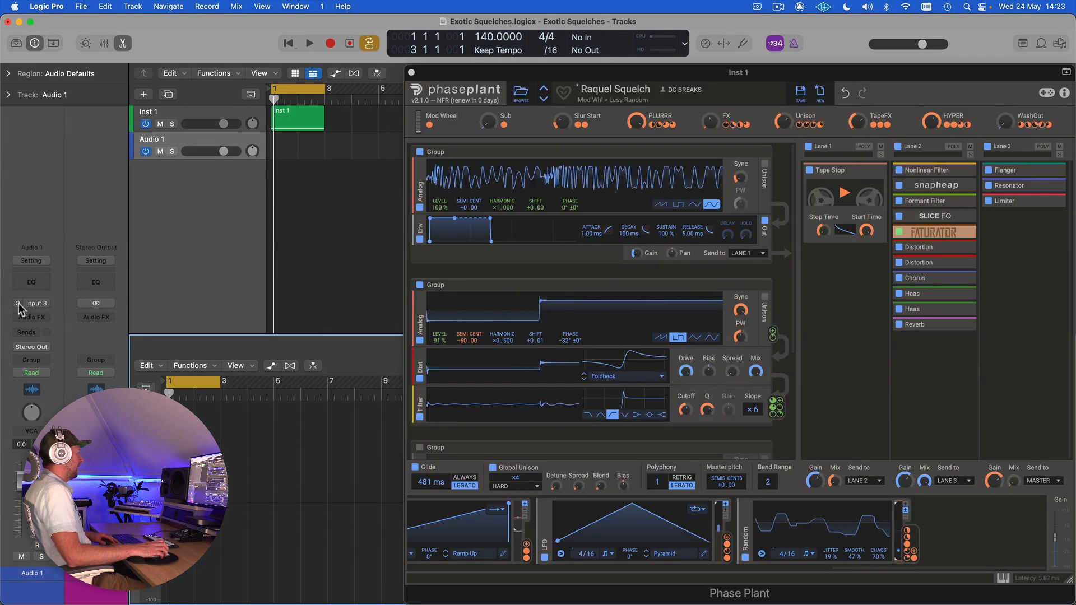
left_click(292, 88)
Loop the Inst 1 region and record about five and a half bars of its output onto Audio 1.
left_click(273, 122)
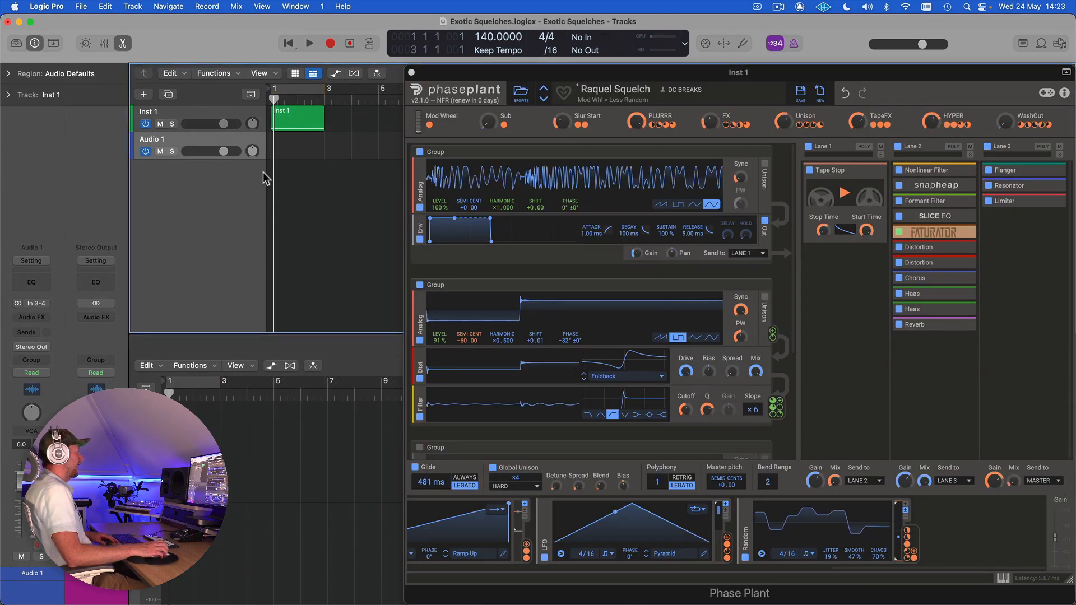
double_click(294, 123)
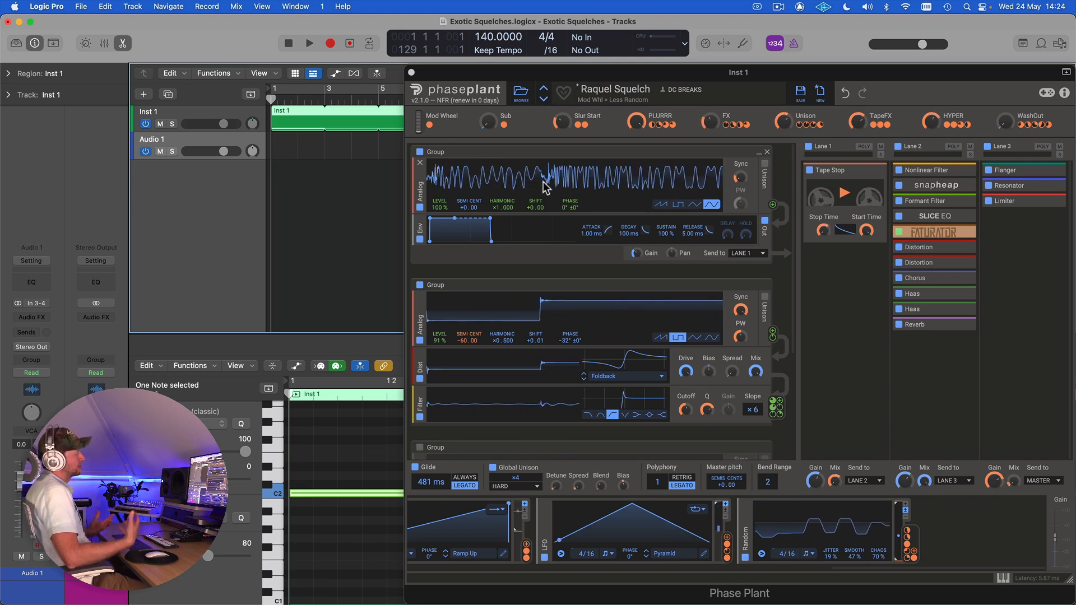
left_click(330, 43)
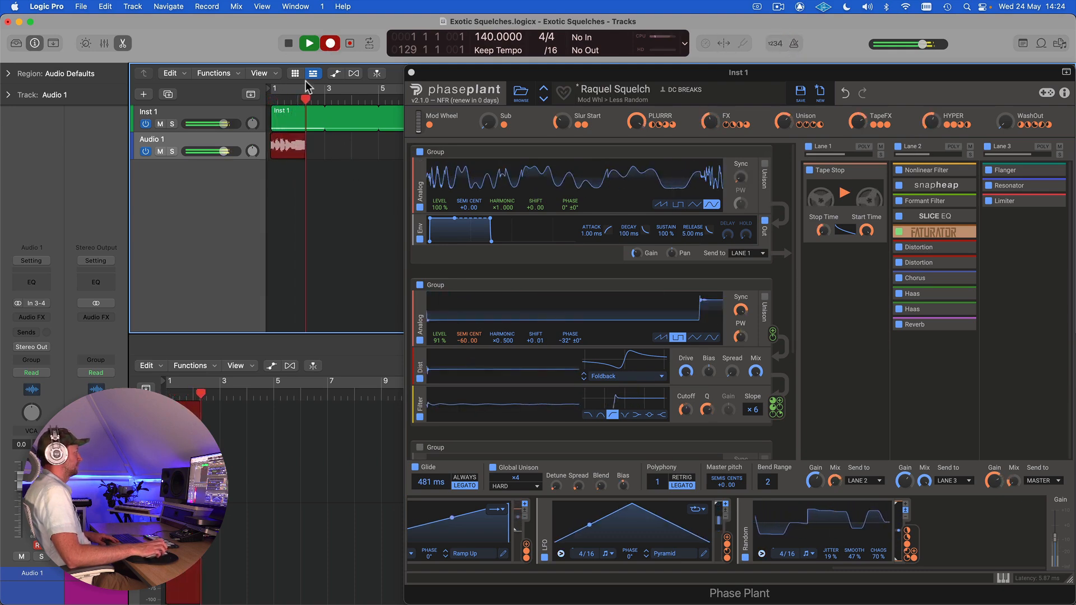
left_click(290, 44)
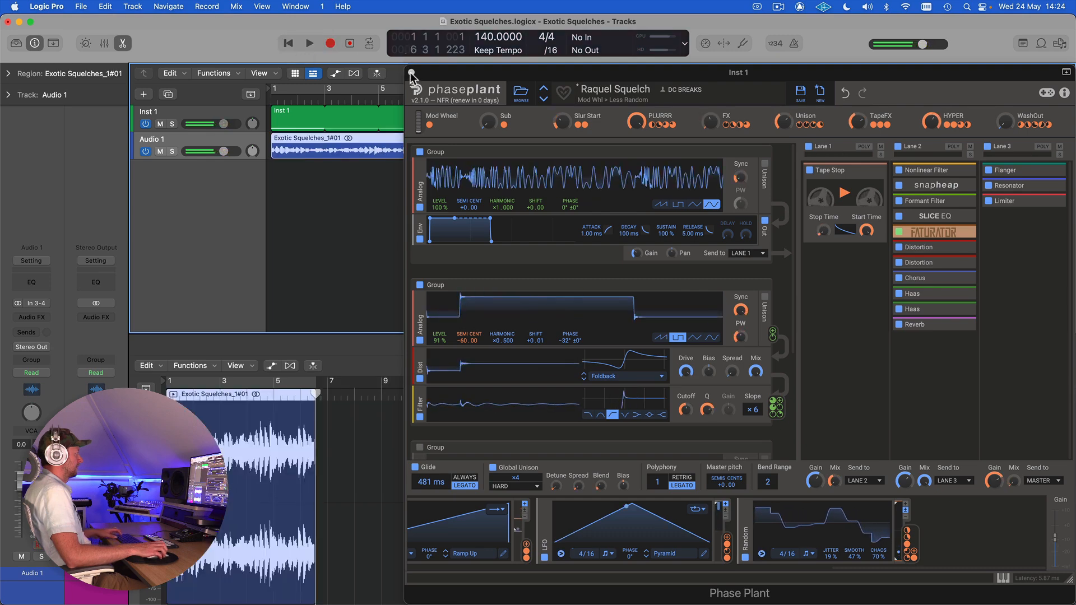
Close the Phase Plant window and examine the recorded Audio 1 waveform up close along its length.
left_click(411, 72)
key("ctrl+z")
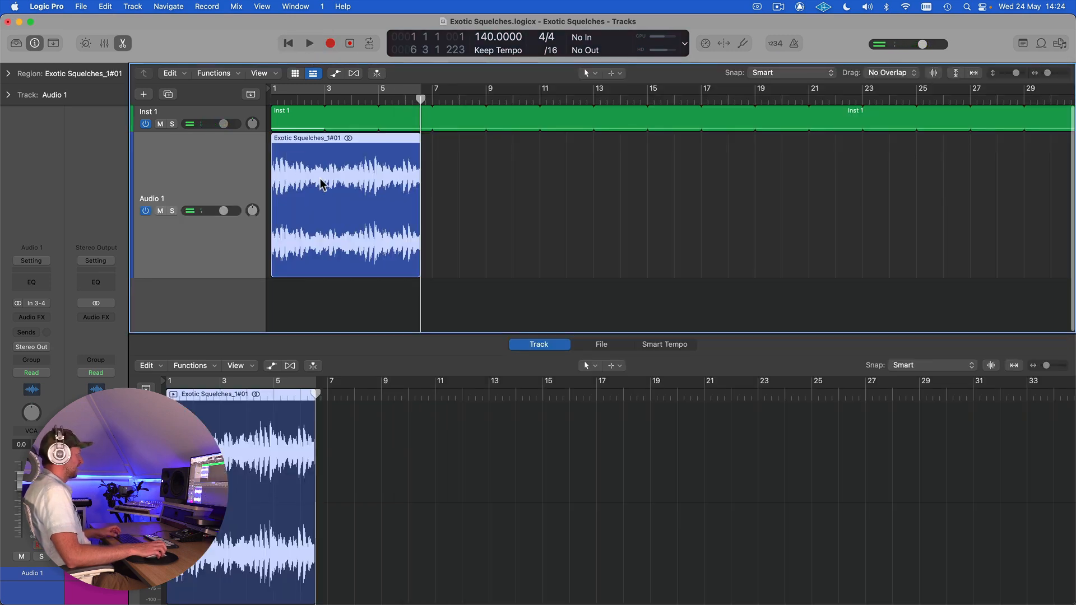
scroll(321, 185, "right", 3)
scroll(322, 185, "right", 4)
scroll(321, 185, "up", 10)
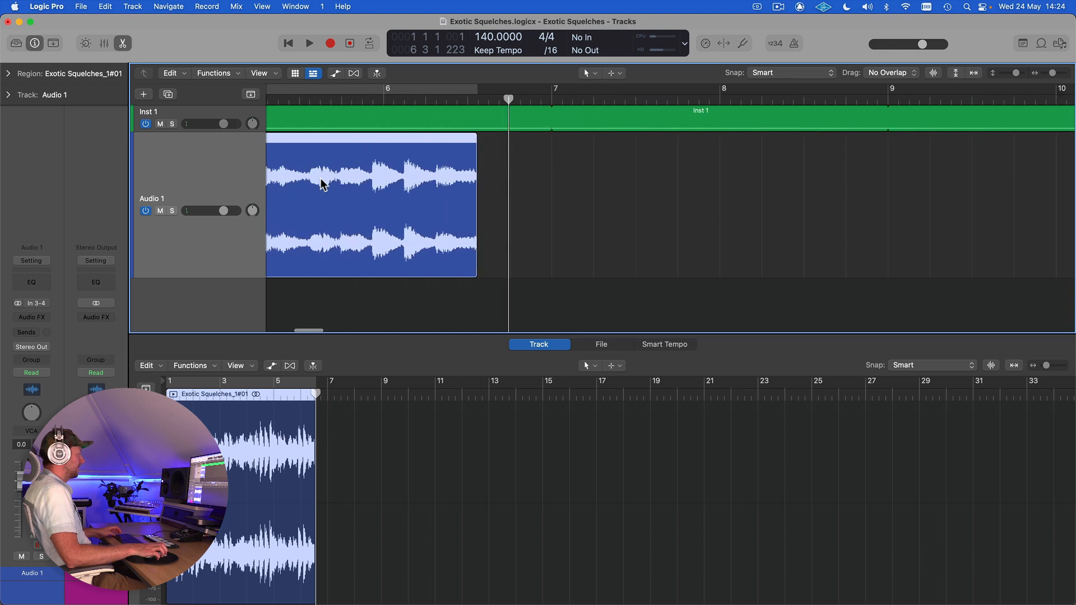
scroll(486, 180, "left", 2)
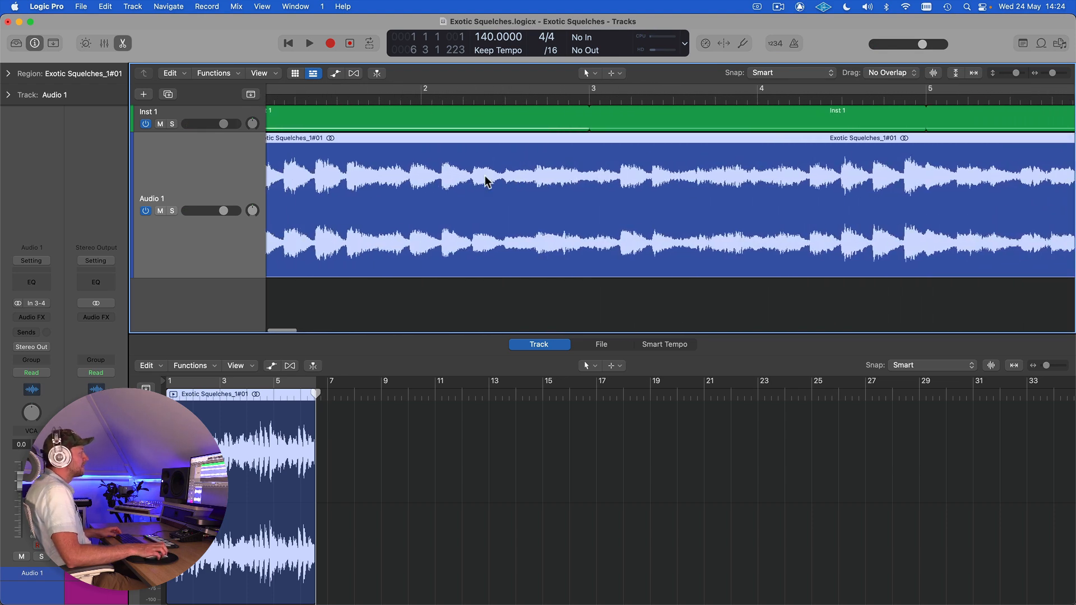
scroll(485, 179, "down", 3)
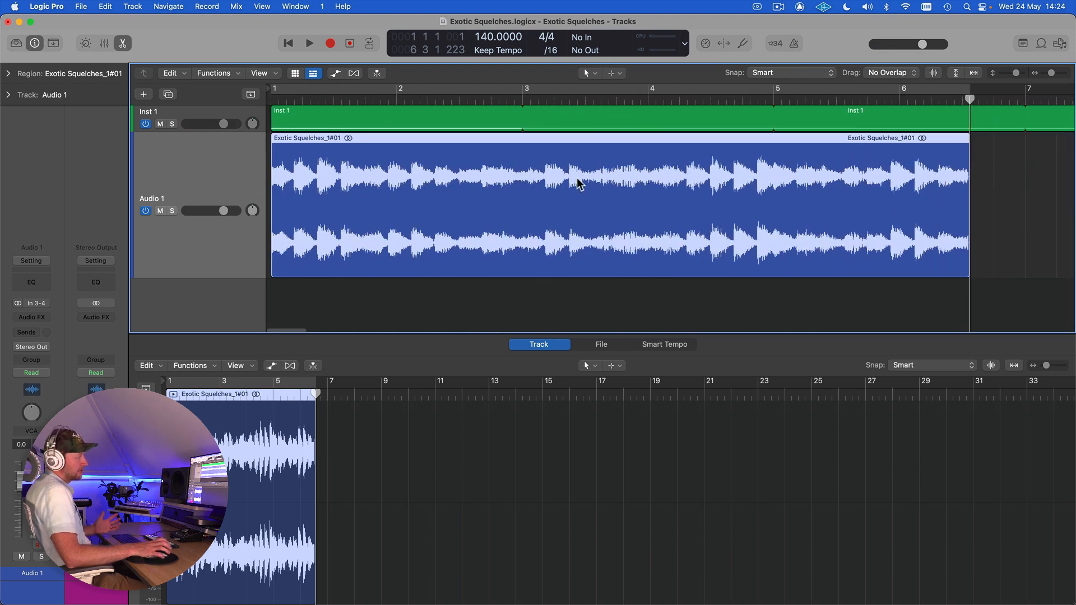